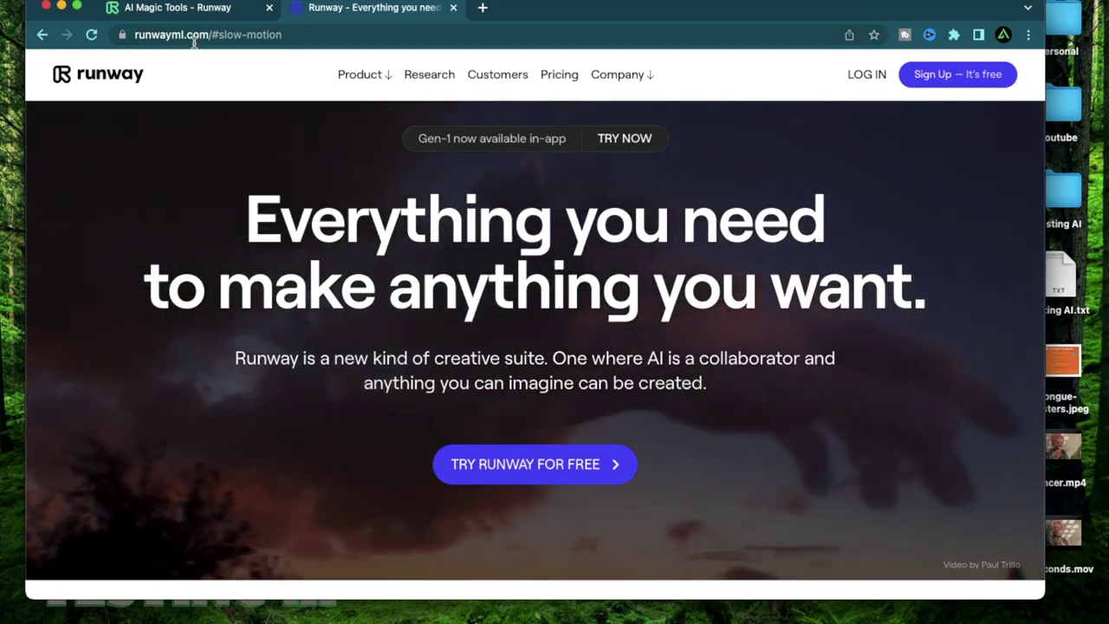
- Look over the Runway homepage and open the page listing all AI Magic Tools
scroll(502, 366, down, 5)
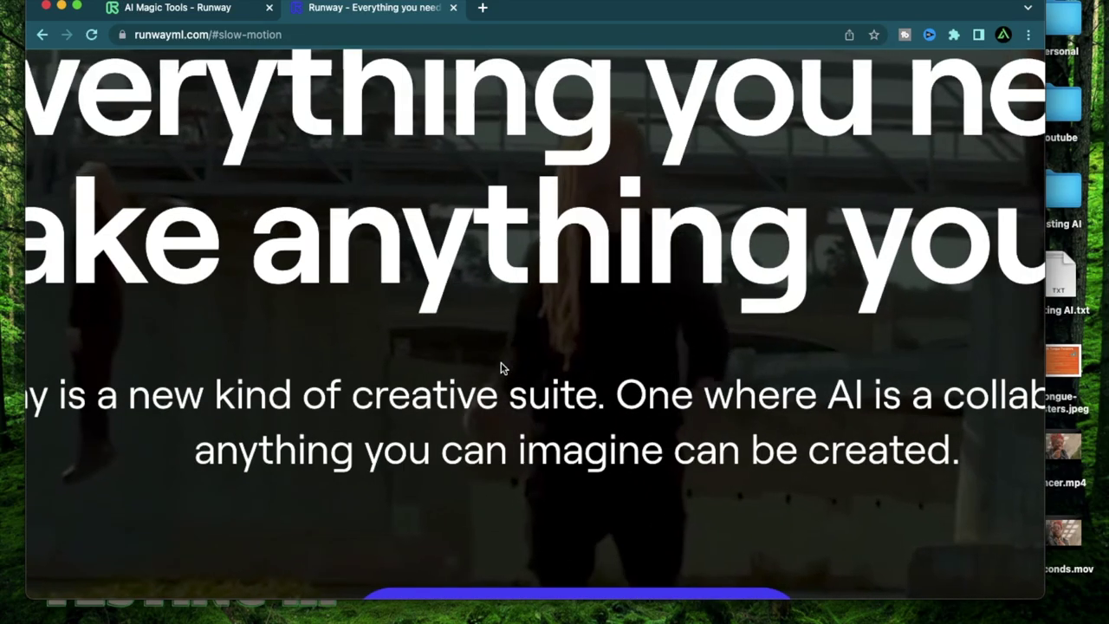
scroll(502, 366, up, 5)
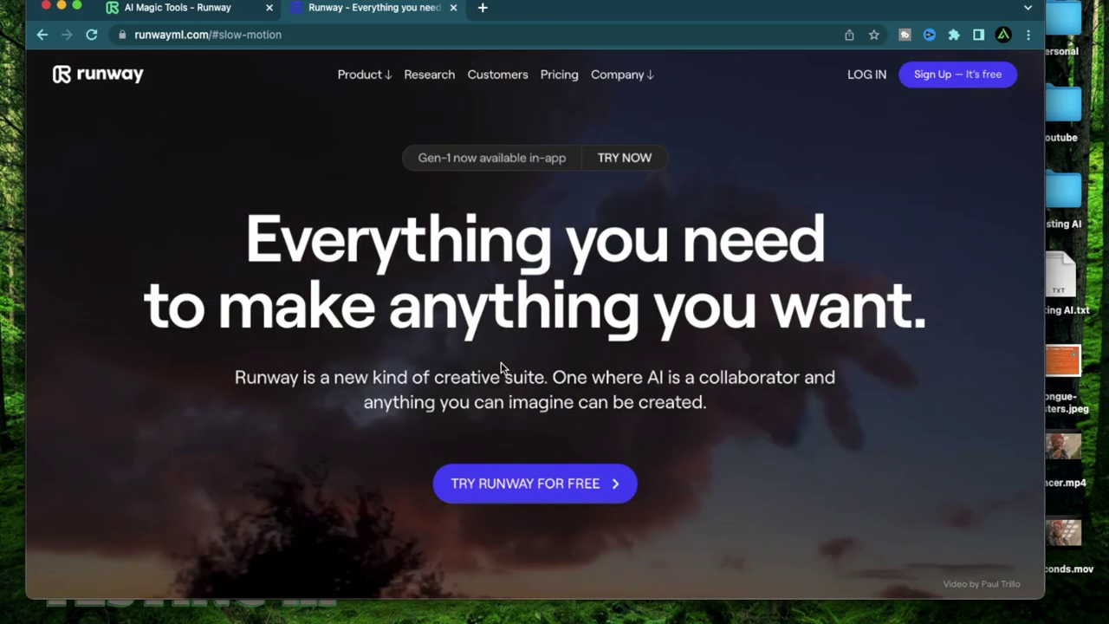
scroll(501, 366, down, 10)
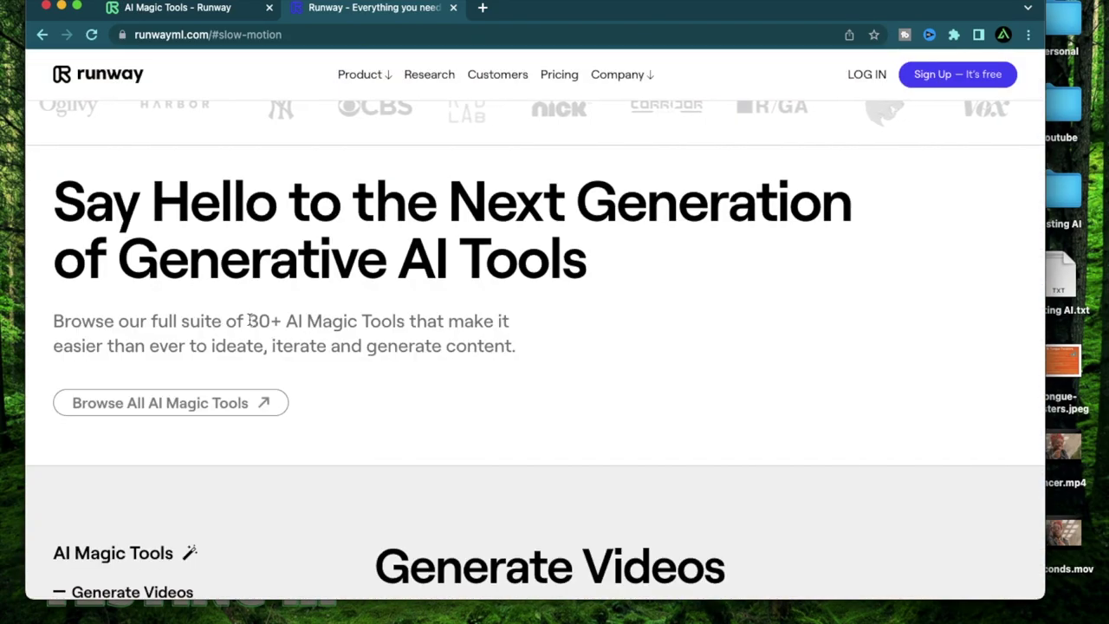
drag(250, 321, 369, 321)
click(204, 402)
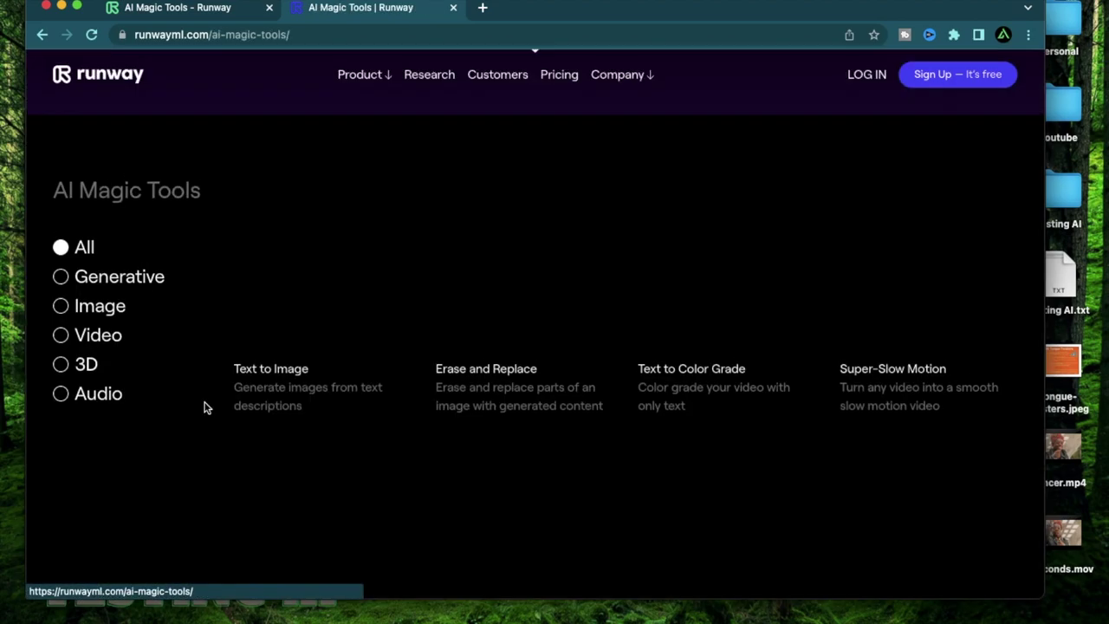
- Browse the AI Magic Tools by filtering them to the Image, Video, 3D and Audio categories
scroll(490, 368, down, 10)
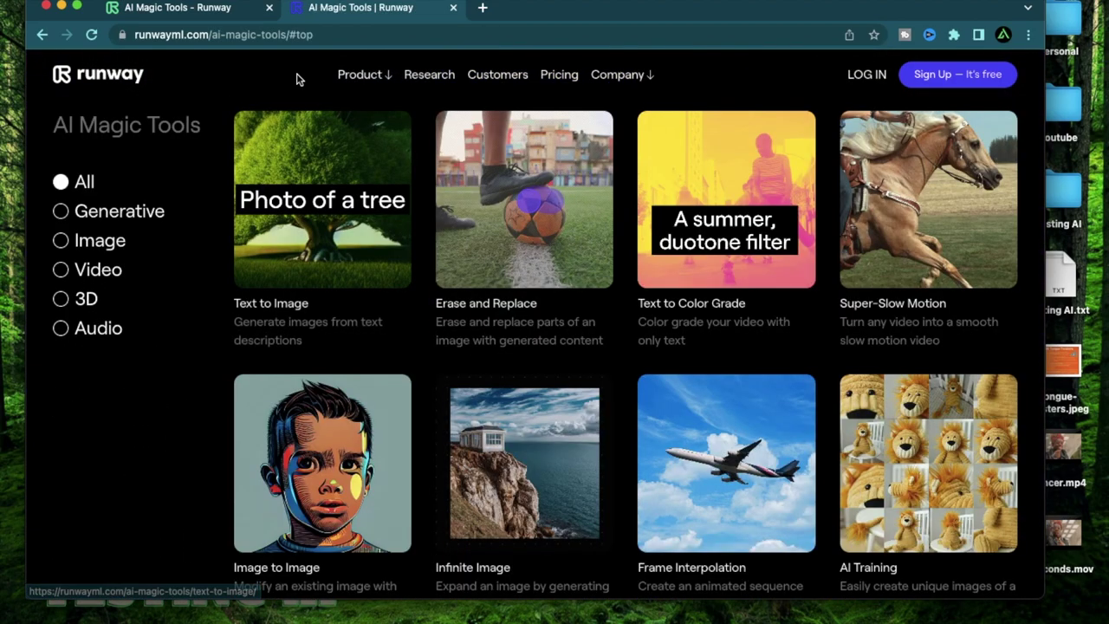
click(100, 241)
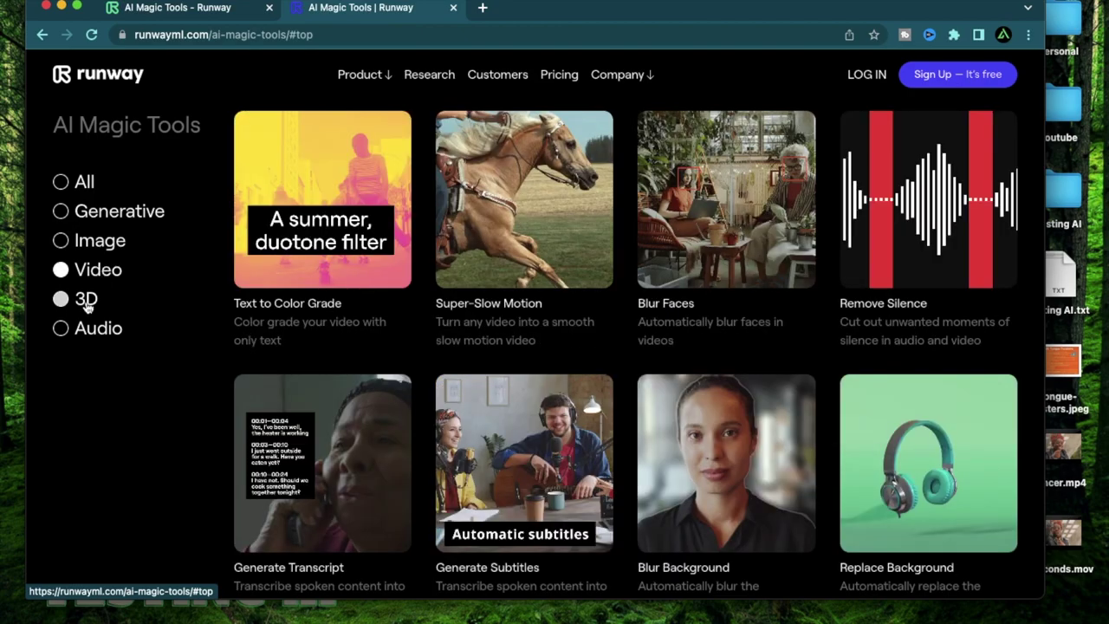
click(88, 301)
click(92, 333)
- Return to the Runway homepage and examine the Gen-1 announcement above the main heading
click(42, 35)
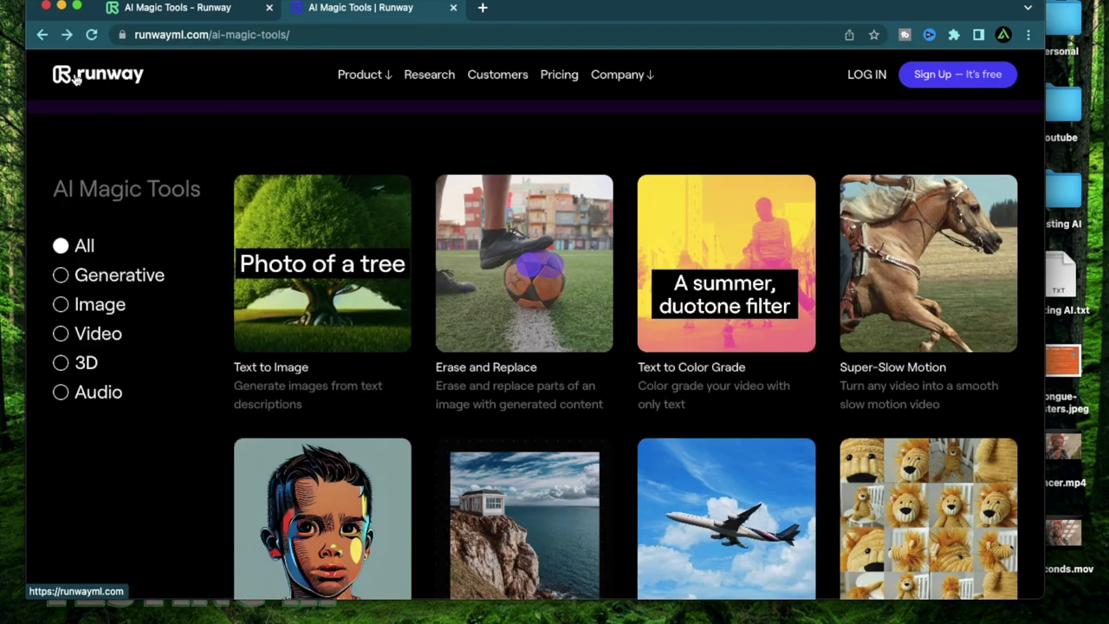
click(41, 36)
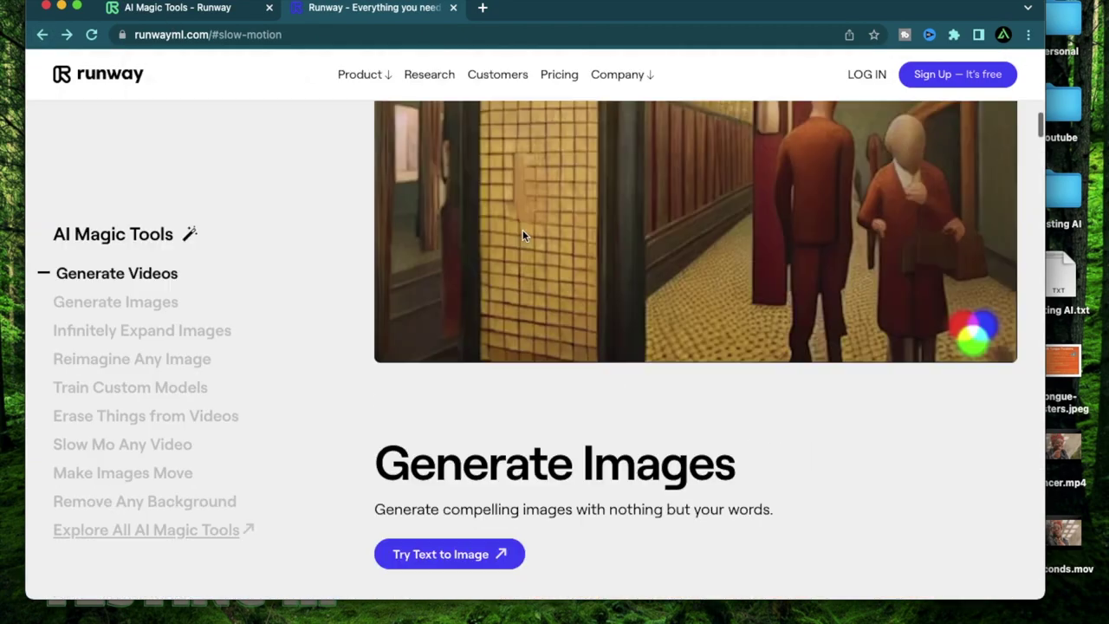
scroll(372, 195, up, 15)
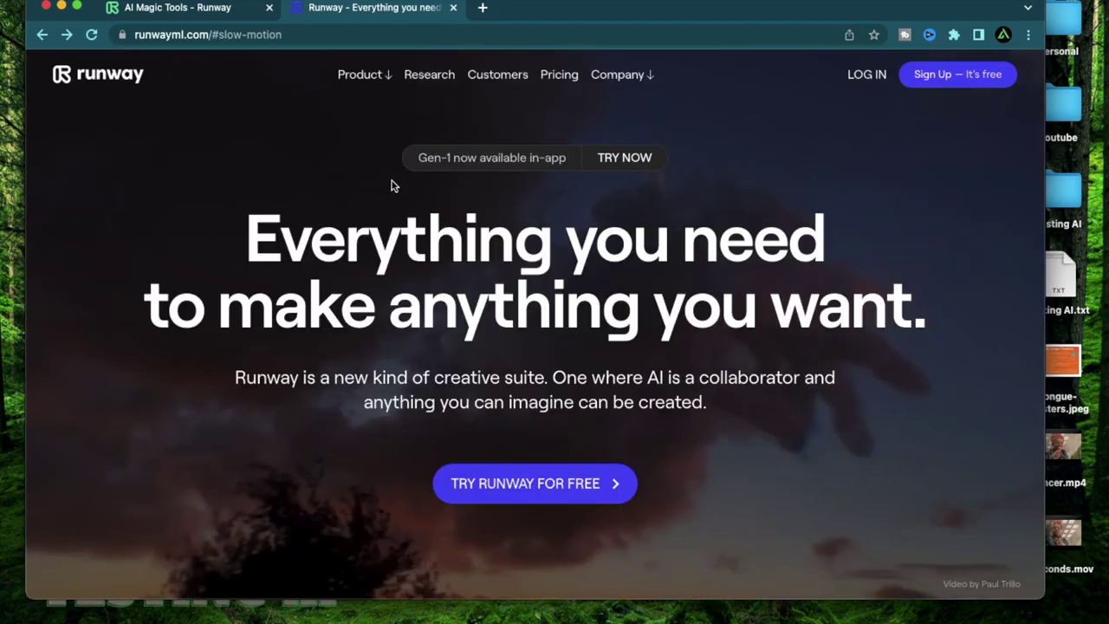
scroll(482, 176, up, 5)
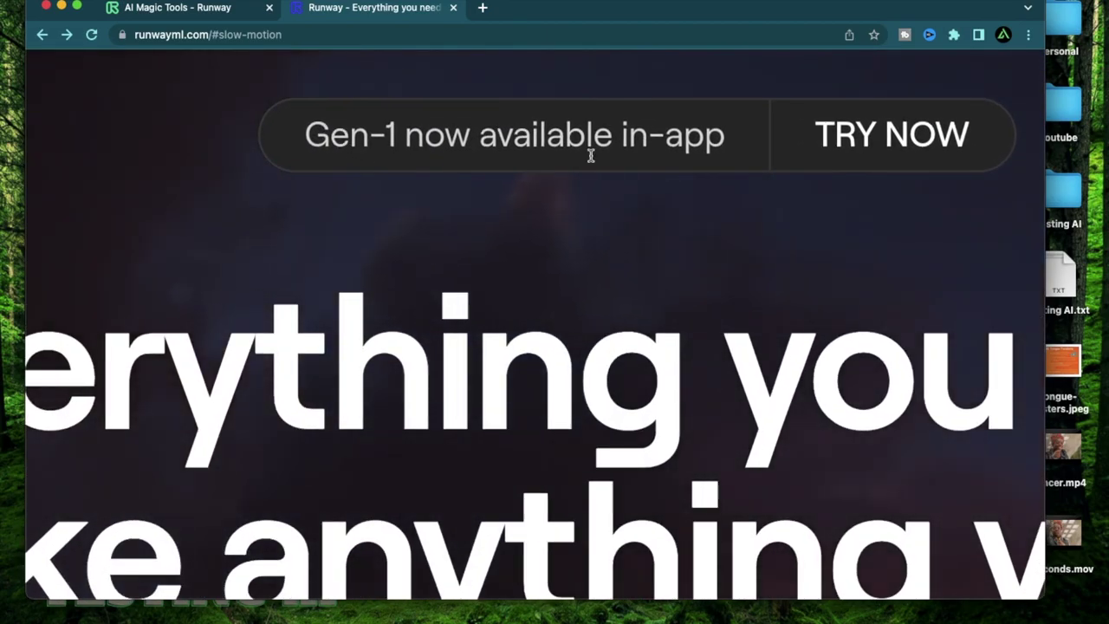
scroll(505, 238, down, 5)
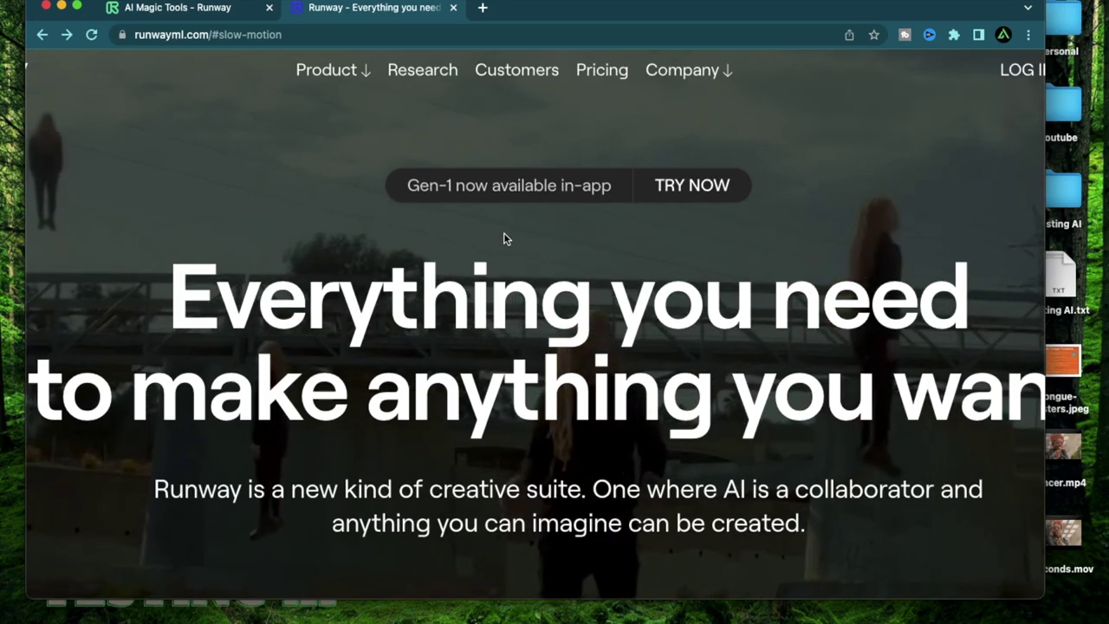
- Look through the homepage's tool and research sections and open the AI Film Festival site
scroll(457, 395, down, 10)
scroll(457, 401, down, 15)
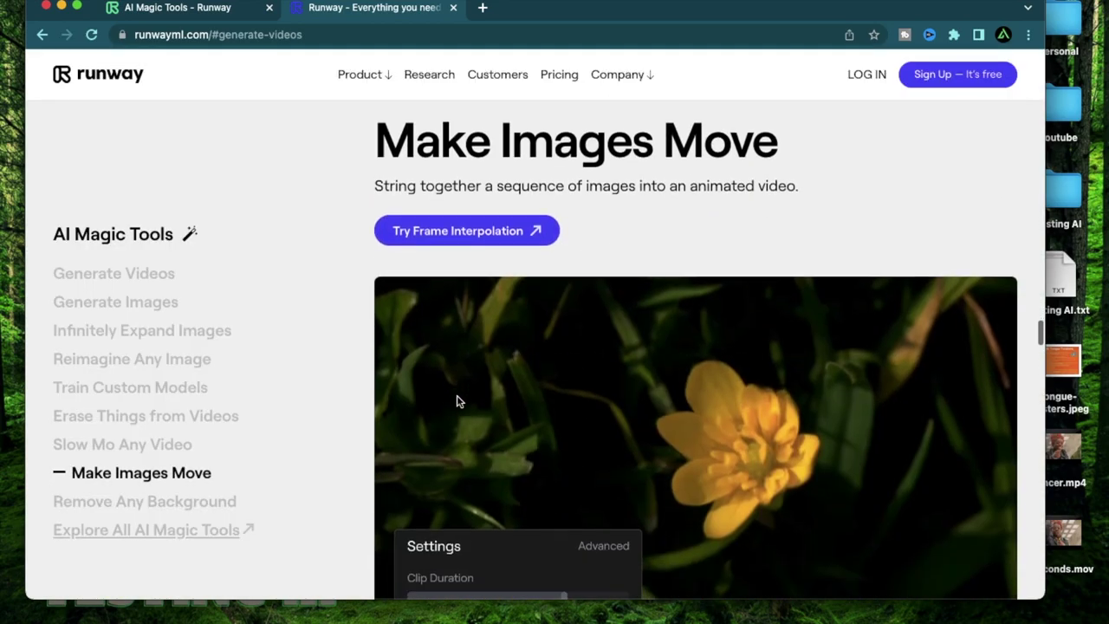
scroll(458, 400, down, 15)
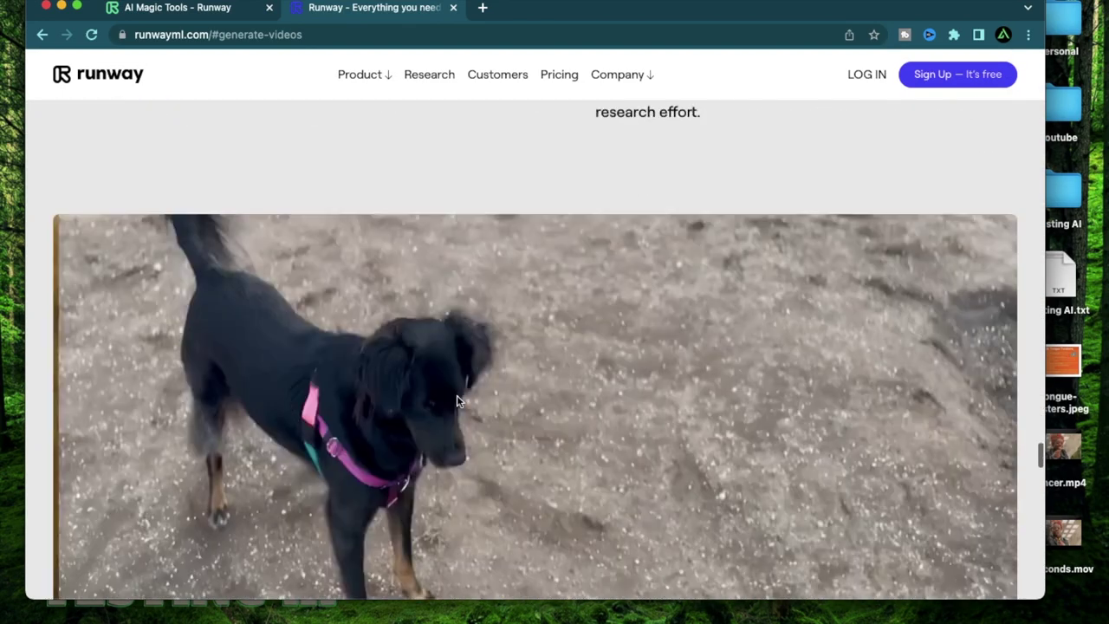
scroll(457, 401, down, 12)
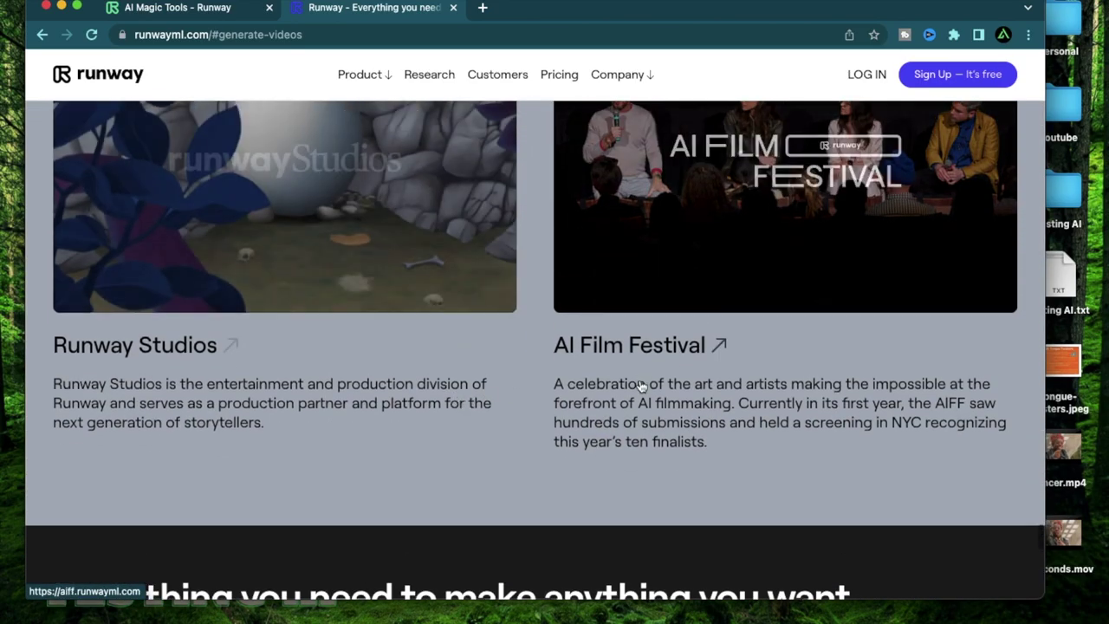
click(632, 351)
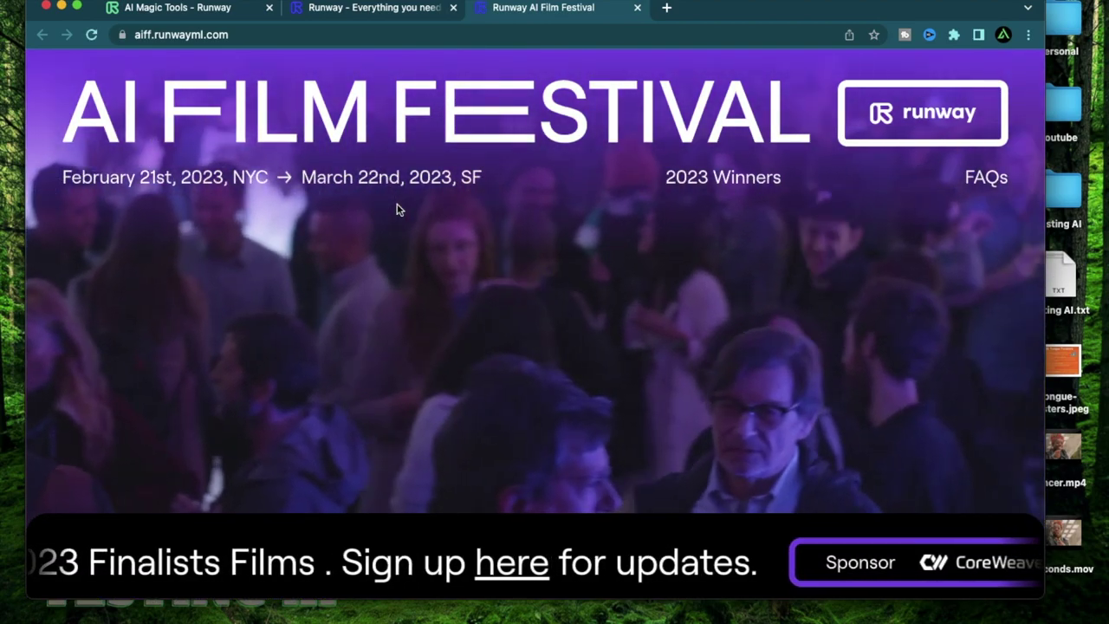
- View the 2023 winners list on the AI Film Festival site and return to the start of the page
click(722, 177)
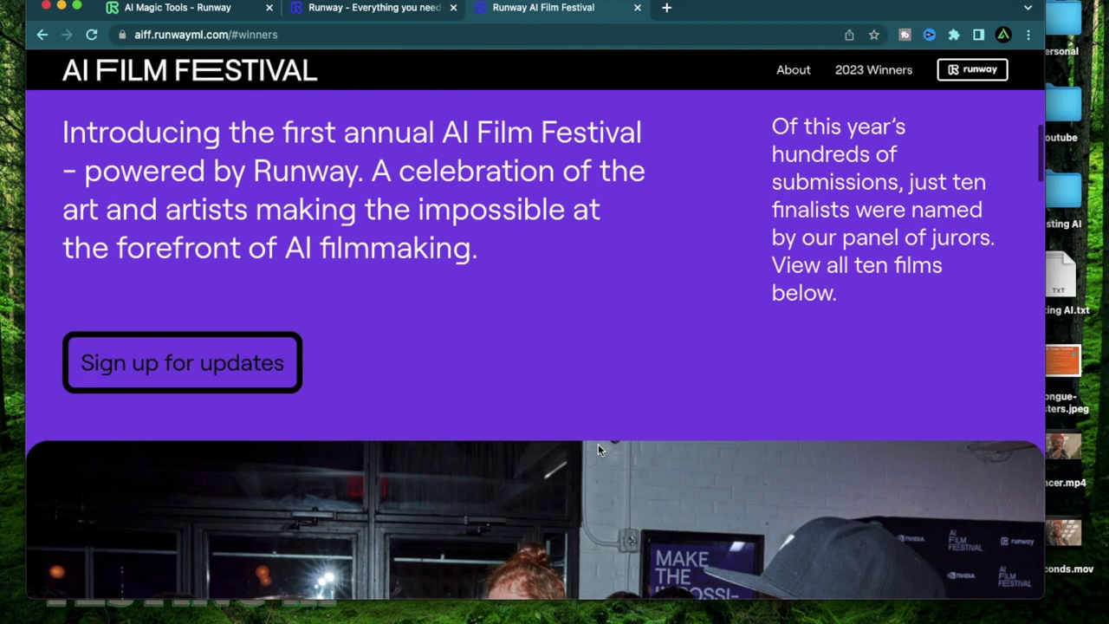
scroll(598, 444, down, 6)
scroll(597, 444, up, 1)
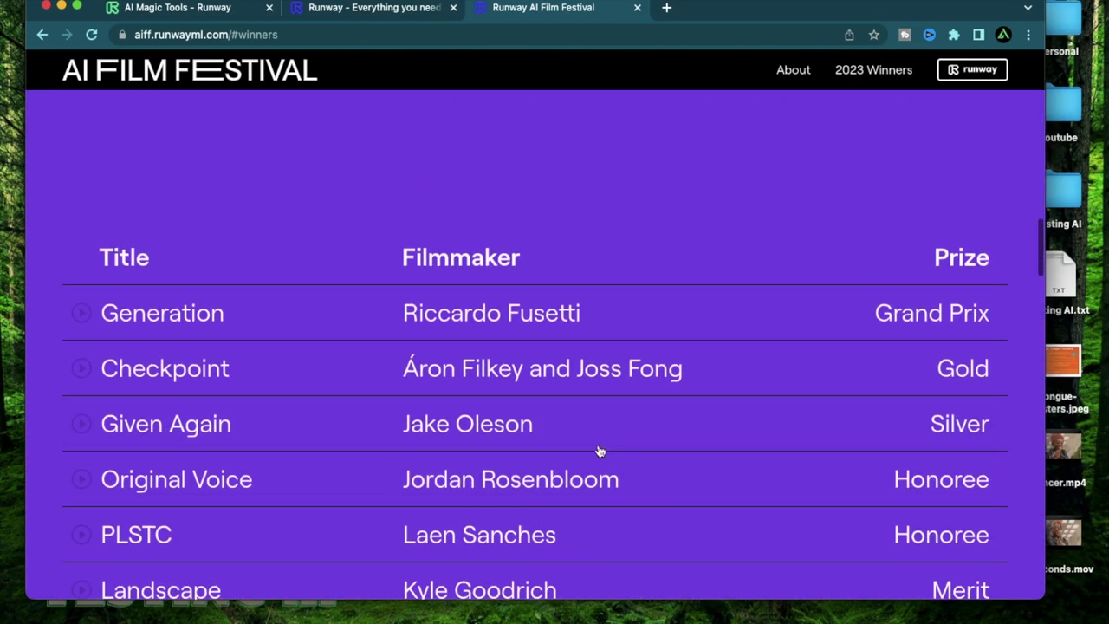
scroll(561, 228, up, 10)
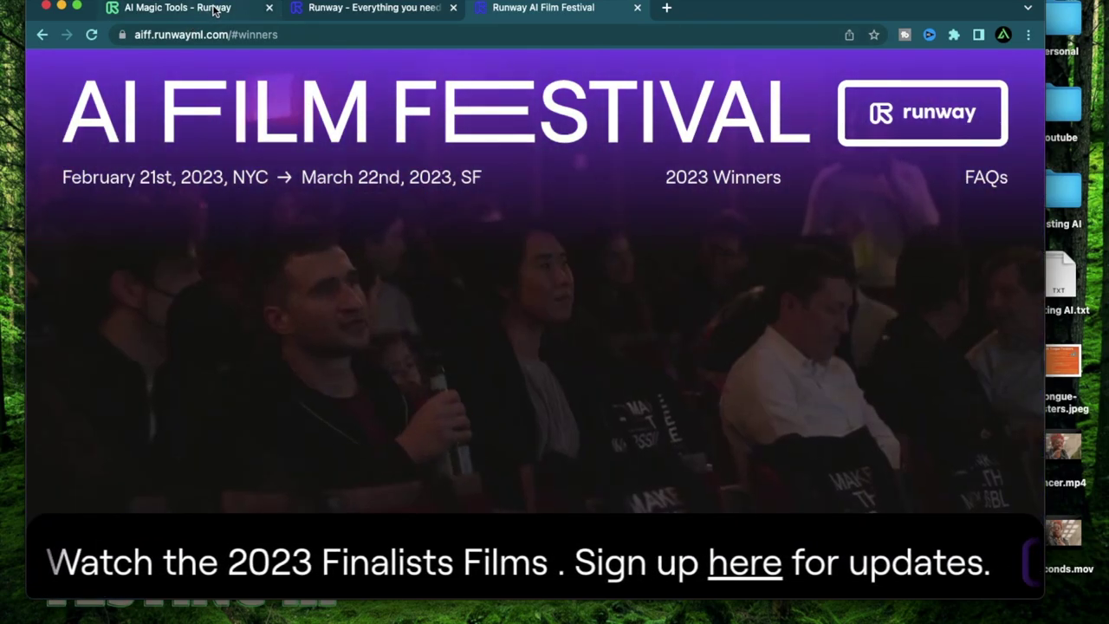
- Switch to the open Runway app page and examine the Gen-1: Video to Video description among the popular tools
click(215, 11)
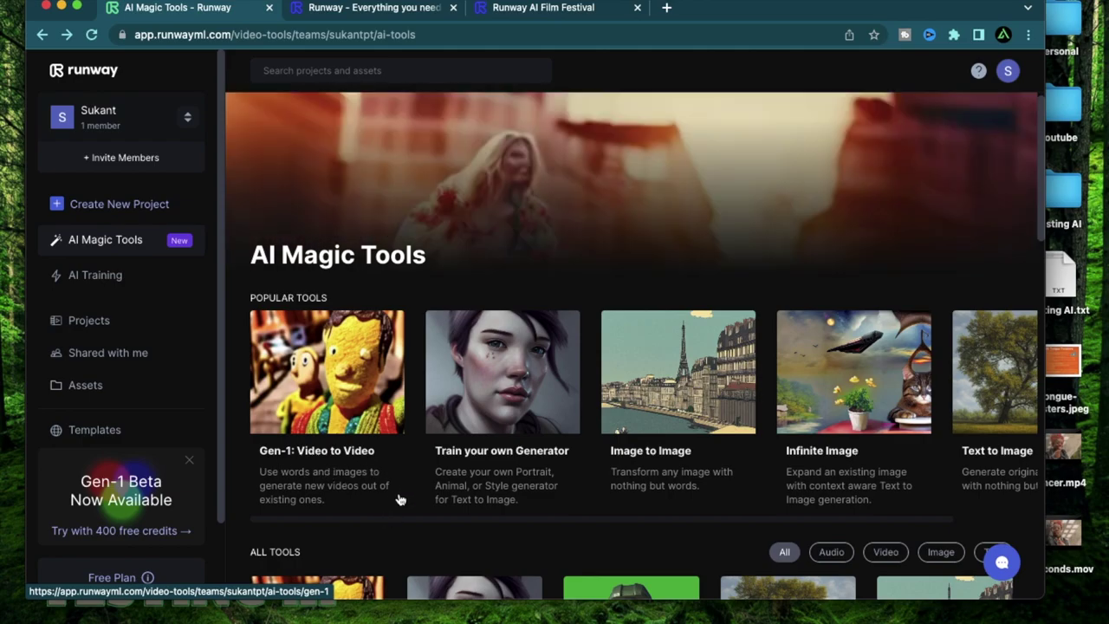
scroll(307, 414, up, 5)
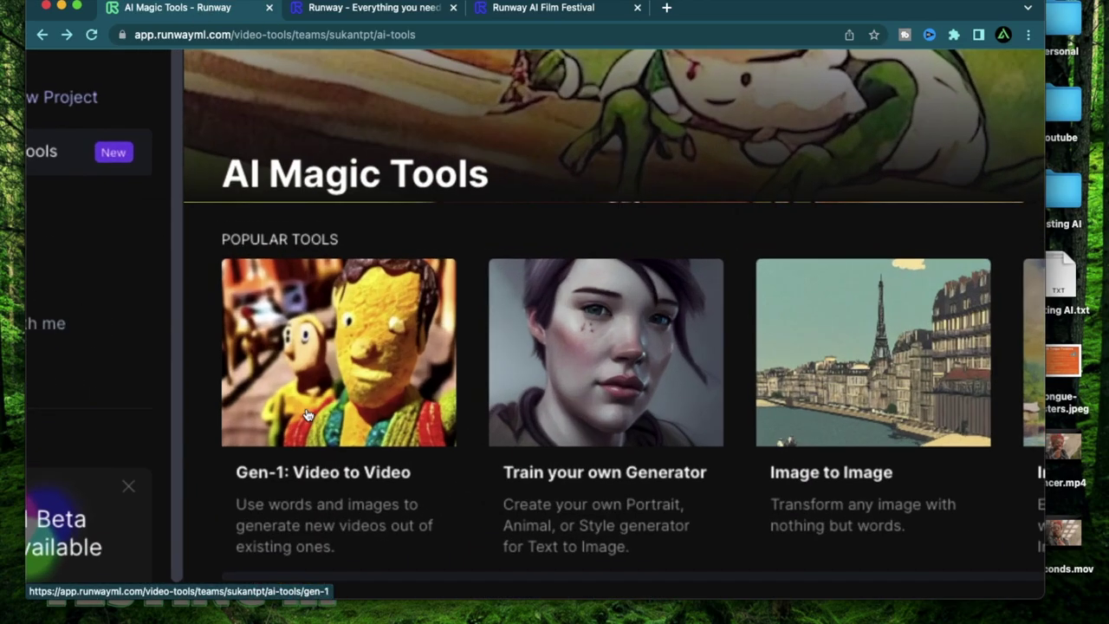
scroll(307, 414, down, 3)
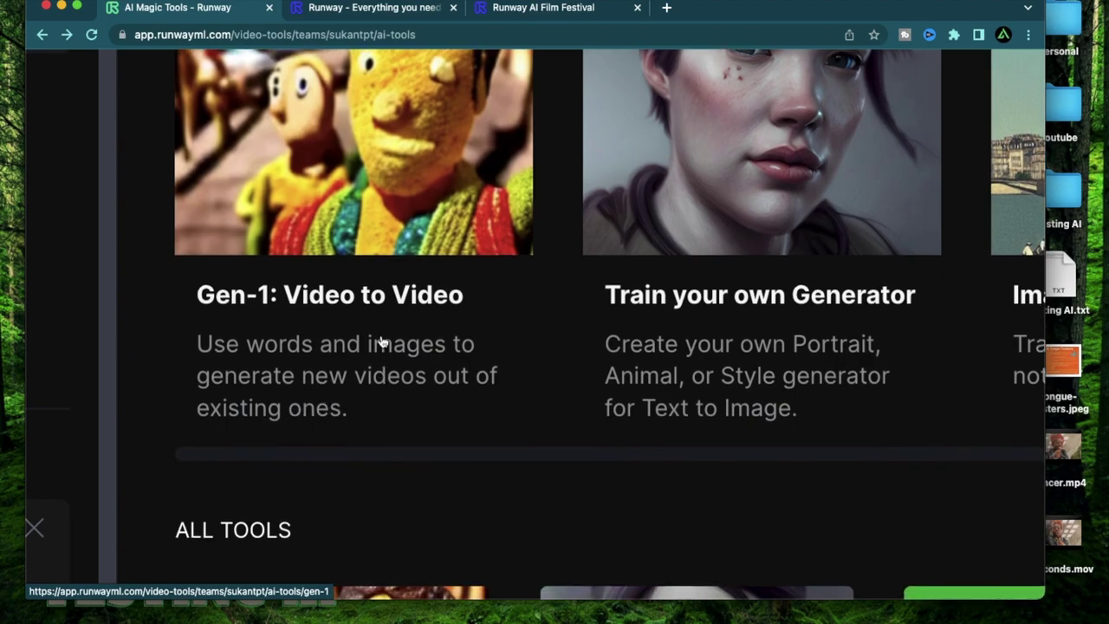
scroll(424, 299, up, 2)
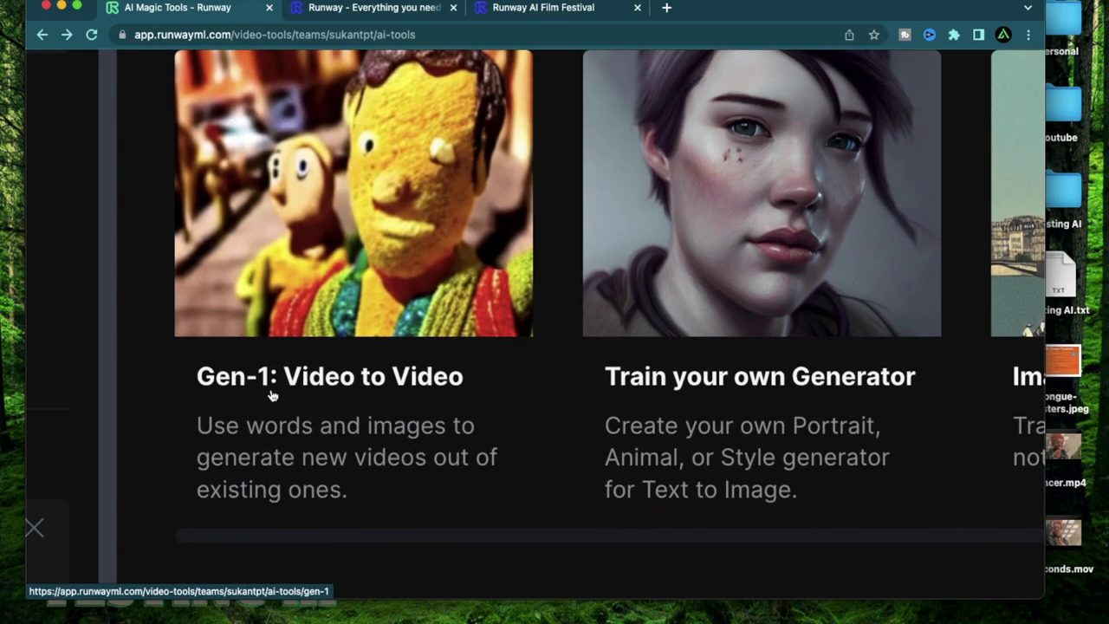
scroll(371, 364, up, 1)
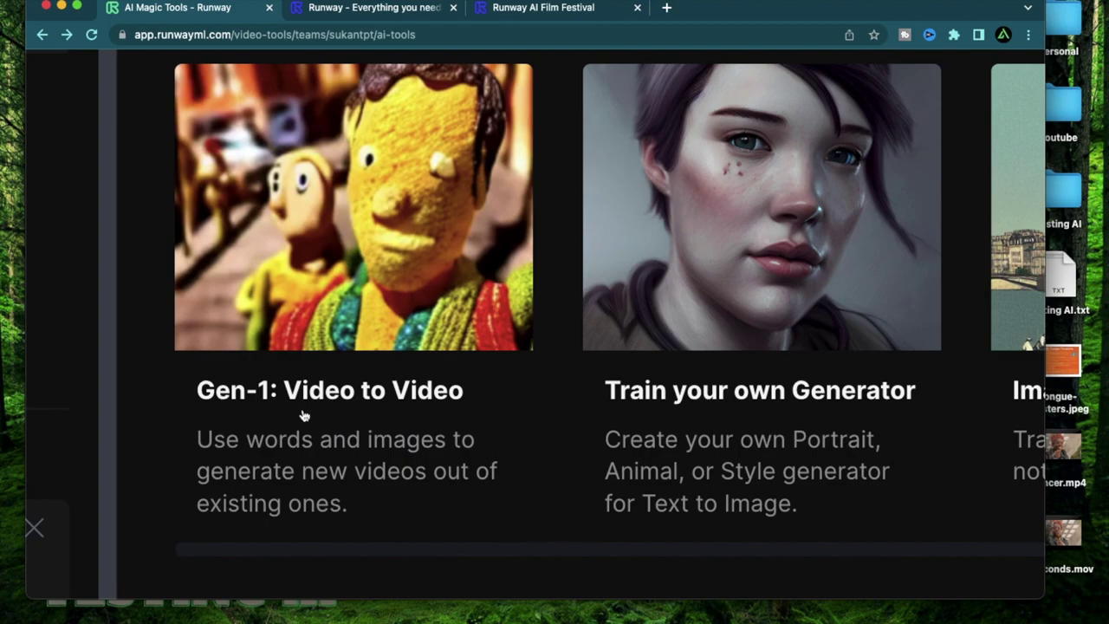
scroll(253, 433, up, 3)
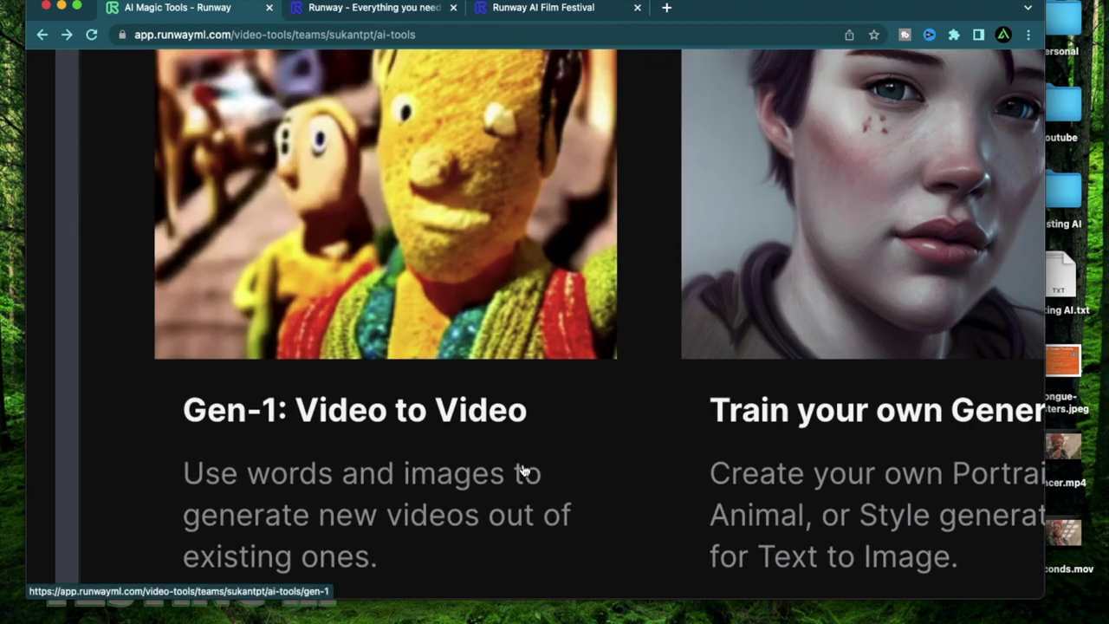
scroll(457, 495, down, 1)
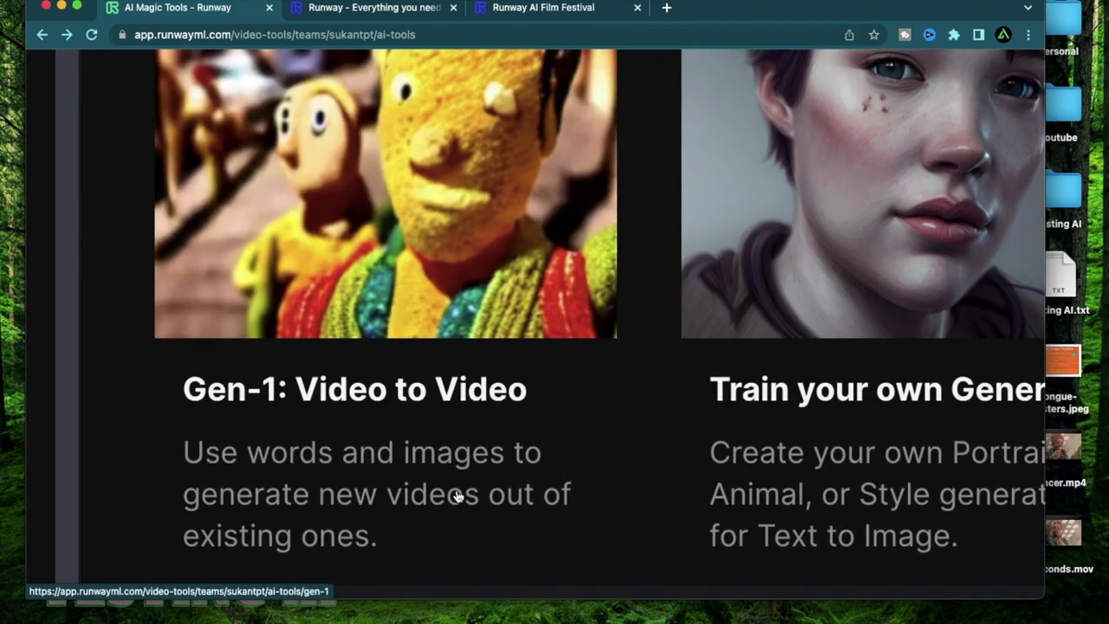
scroll(416, 338, up, 3)
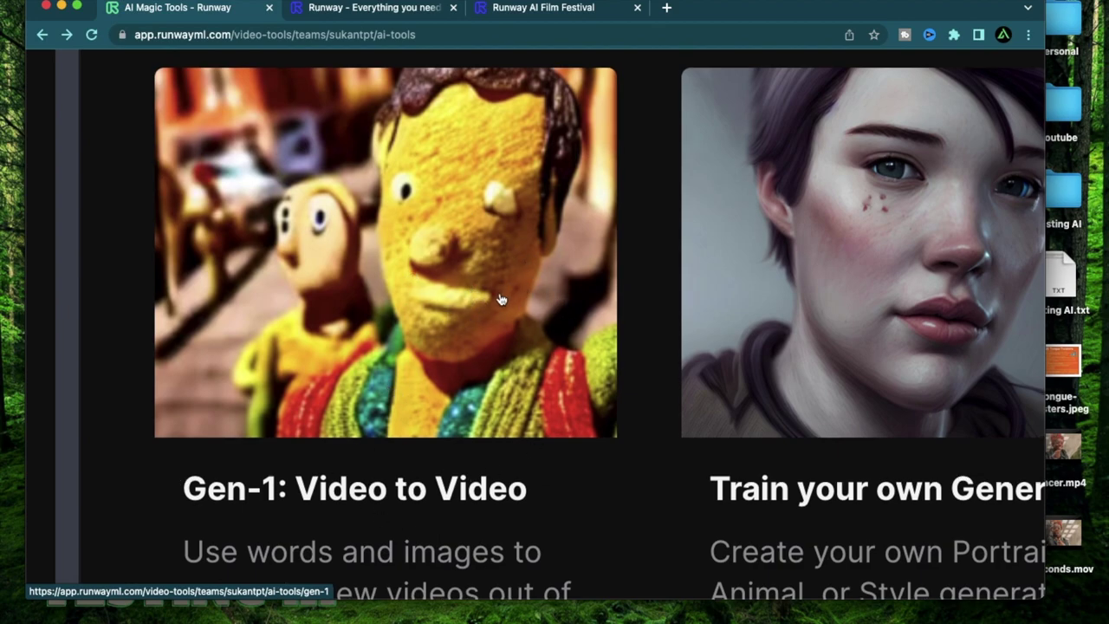
scroll(422, 309, down, 2)
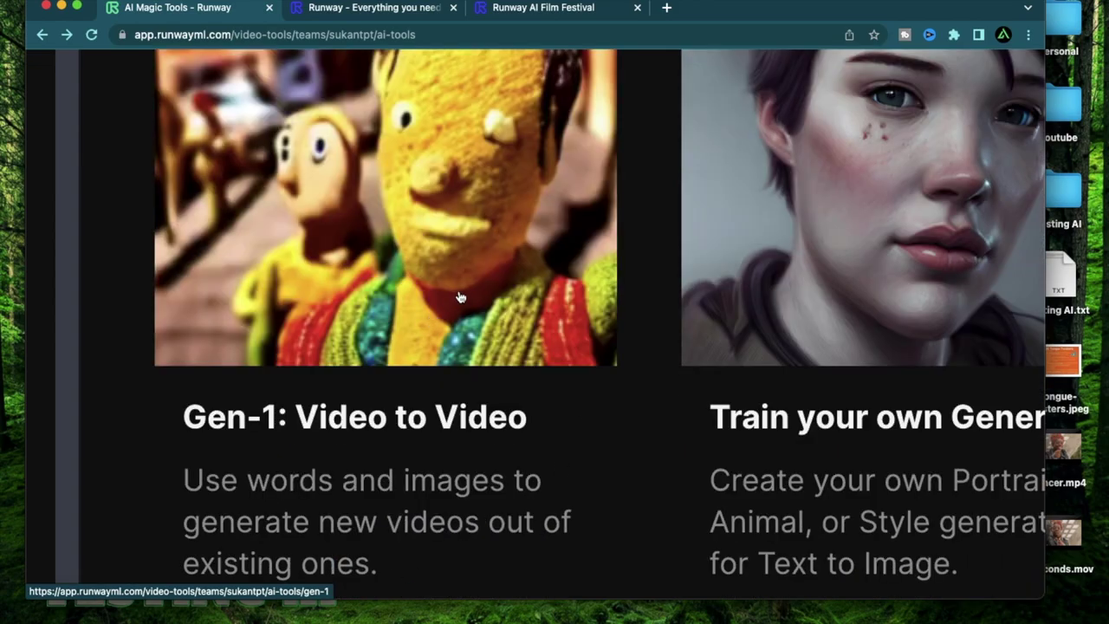
scroll(464, 327, down, 3)
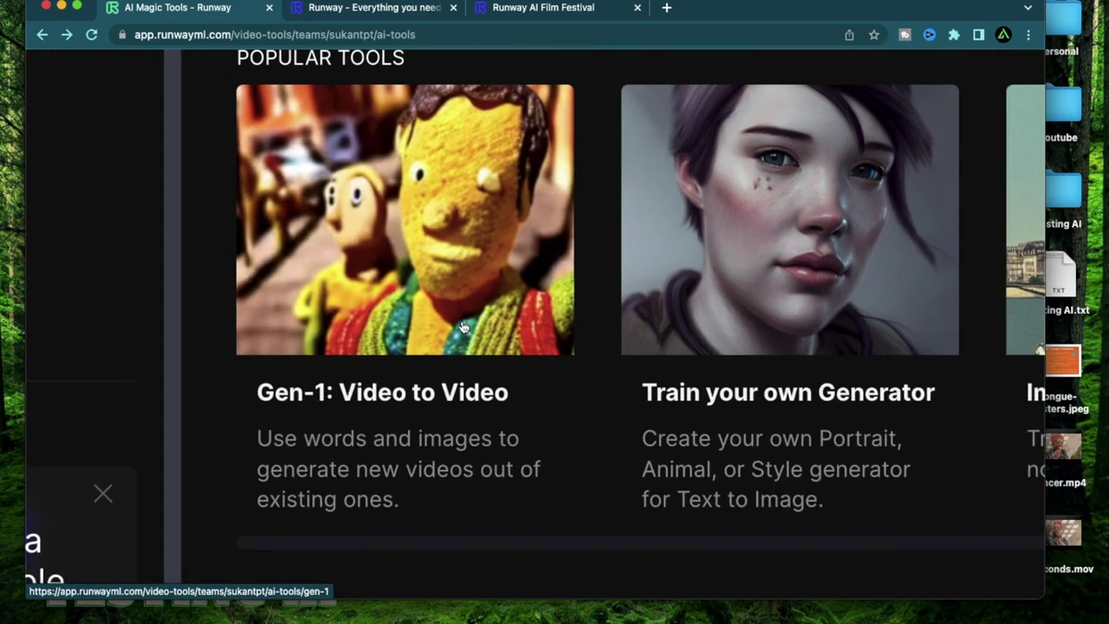
scroll(497, 304, down, 3)
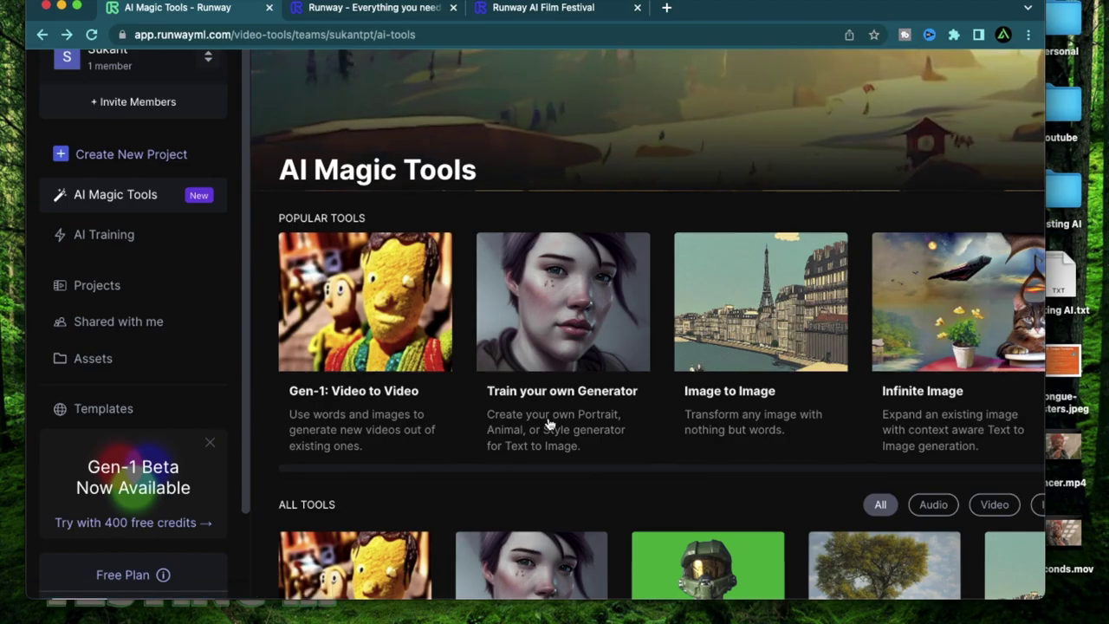
- Browse the complete collection of AI Magic Tools in the Runway app, from image and video tools to audio tools
scroll(548, 424, down, 10)
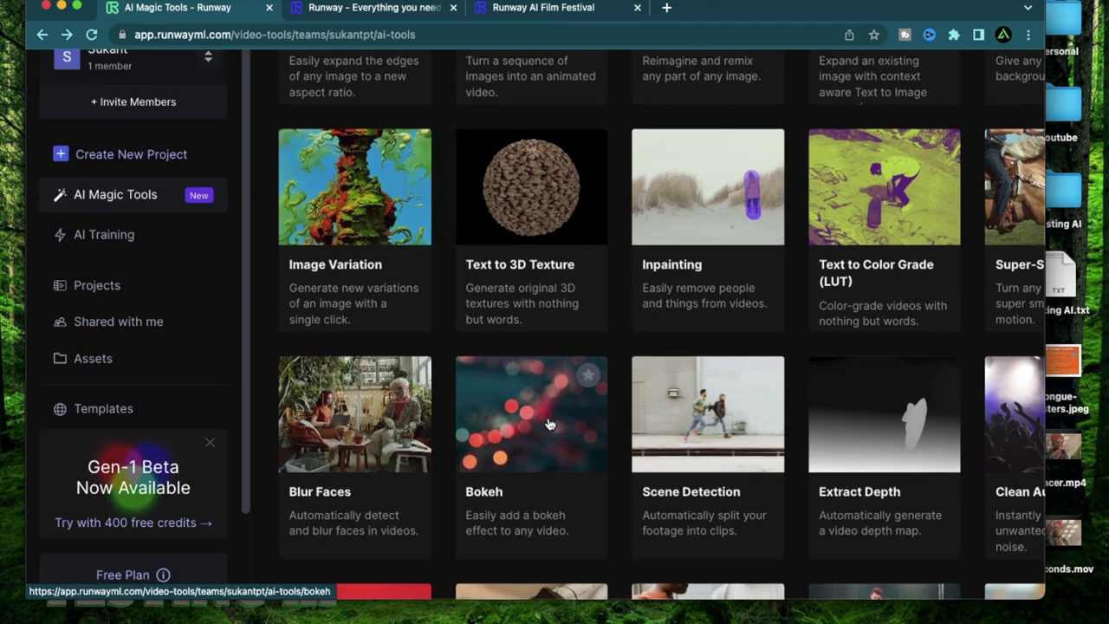
scroll(548, 424, down, 6)
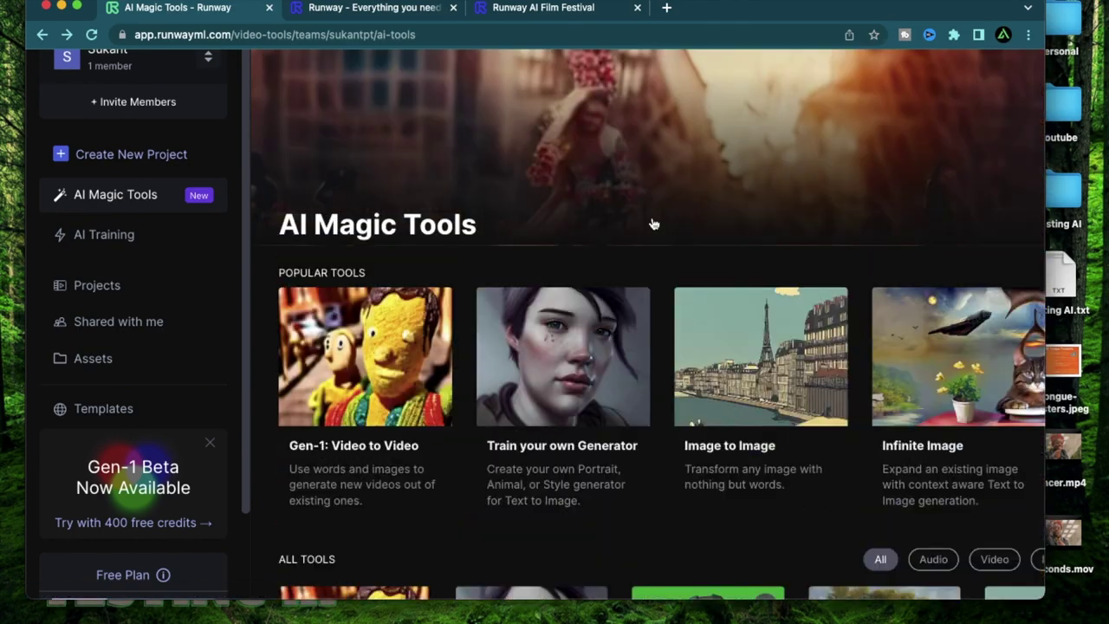
scroll(685, 246, down, 4)
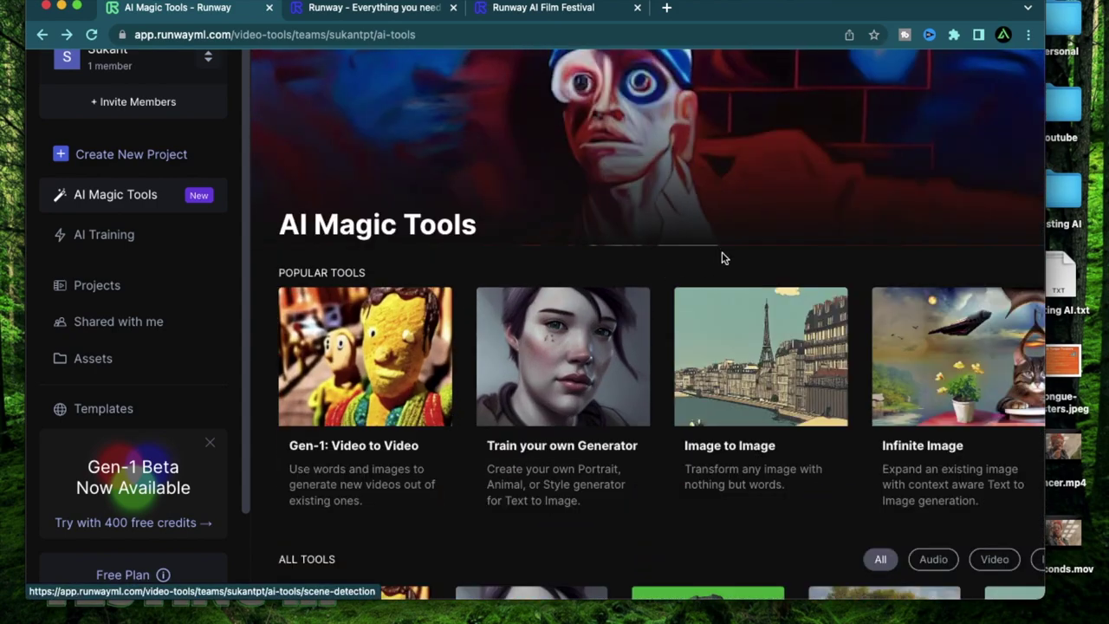
scroll(594, 366, down, 7)
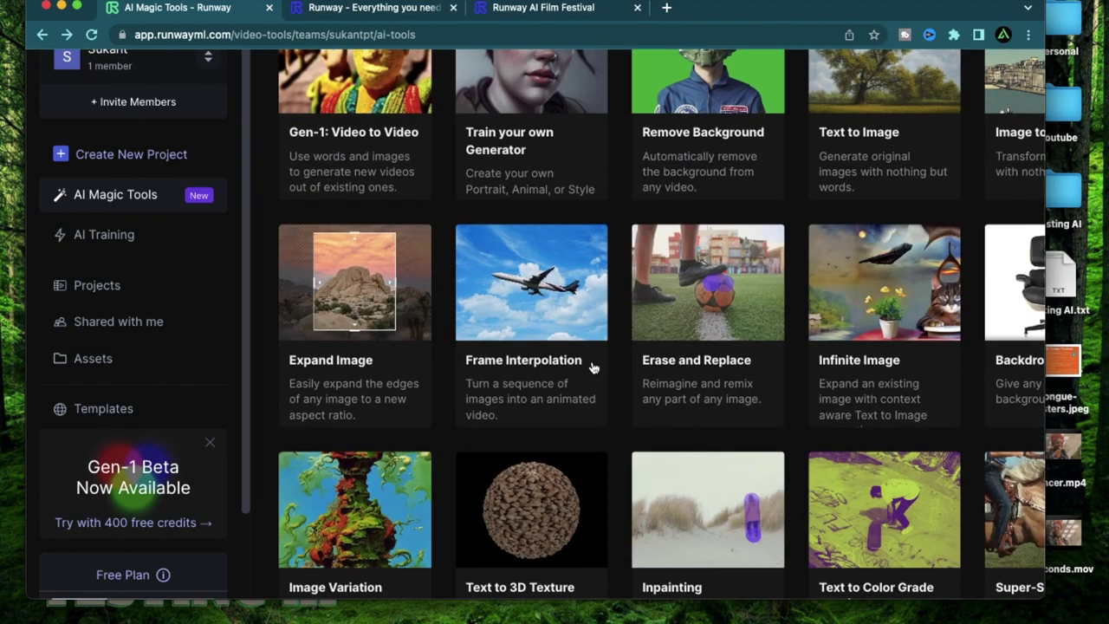
scroll(594, 366, down, 5)
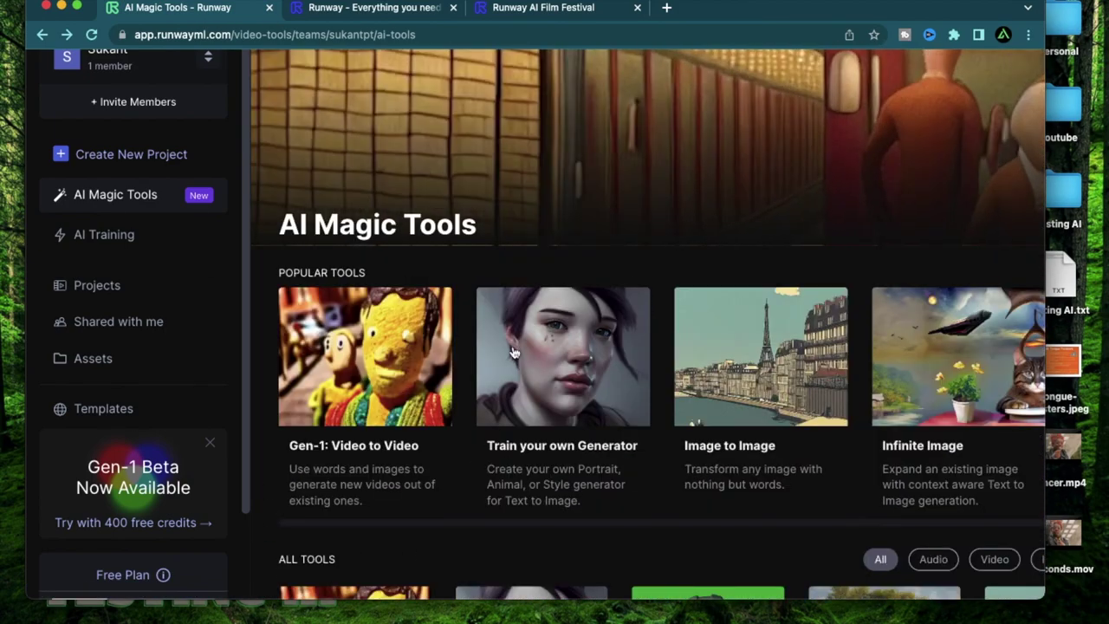
click(371, 10)
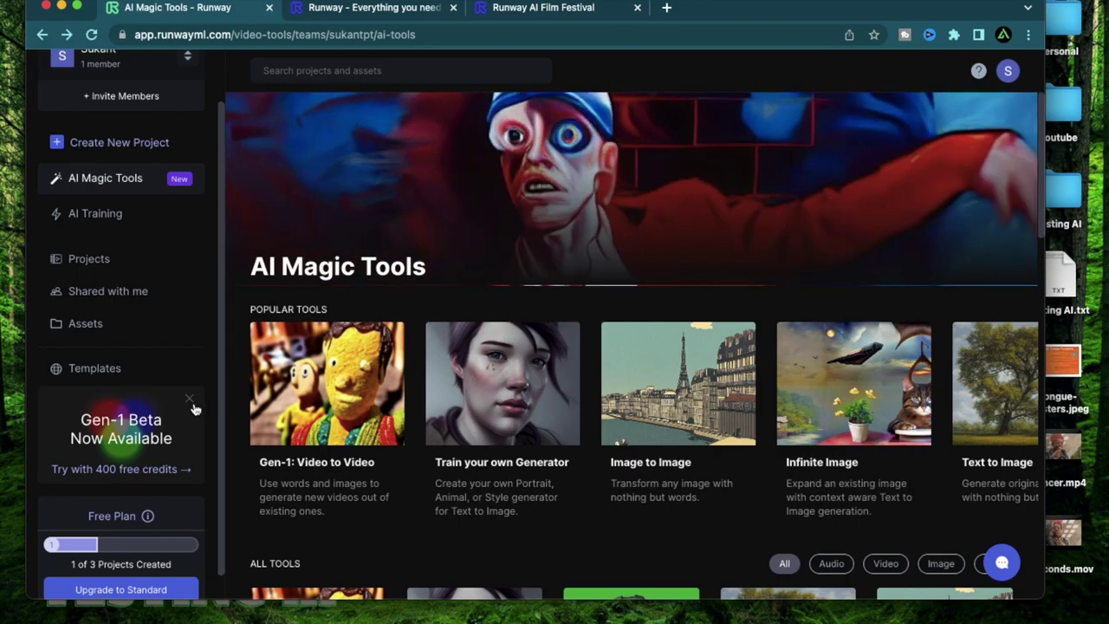
- Open the Gen-1: Video to Video tool through the Gen-1 Beta offer of 400 free credits
scroll(194, 407, up, 3)
scroll(194, 405, down, 5)
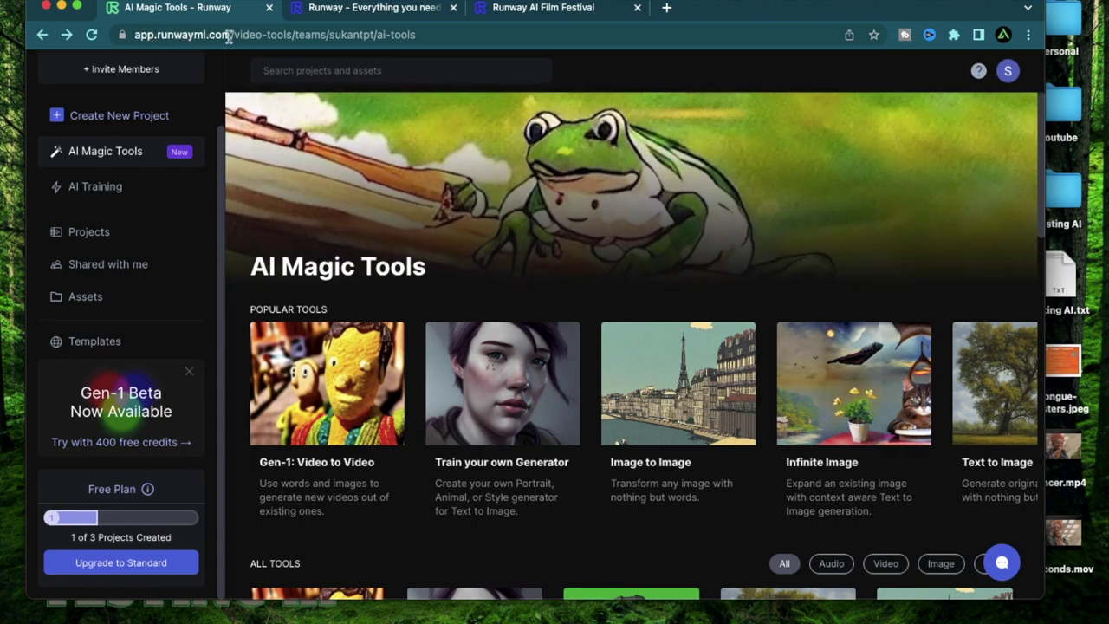
scroll(168, 215, up, 2)
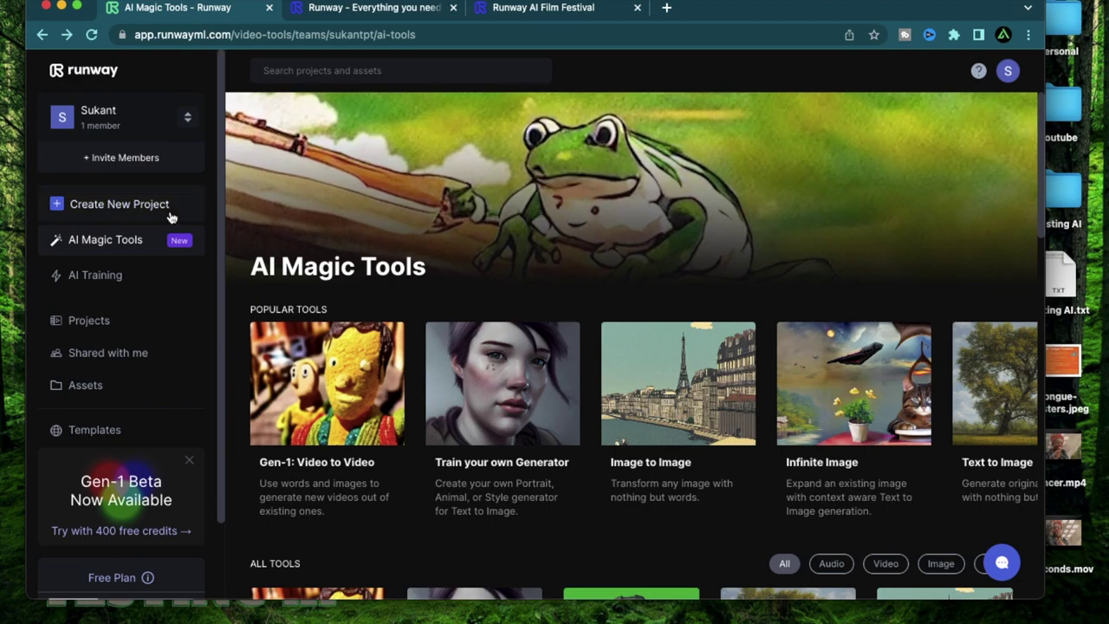
scroll(171, 215, down, 2)
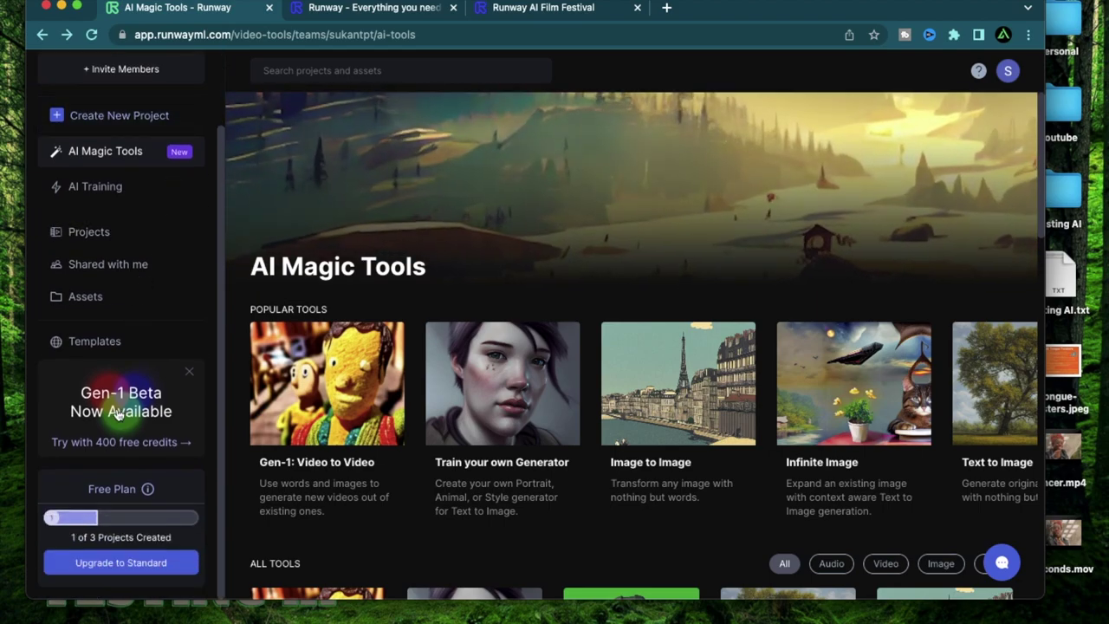
click(125, 441)
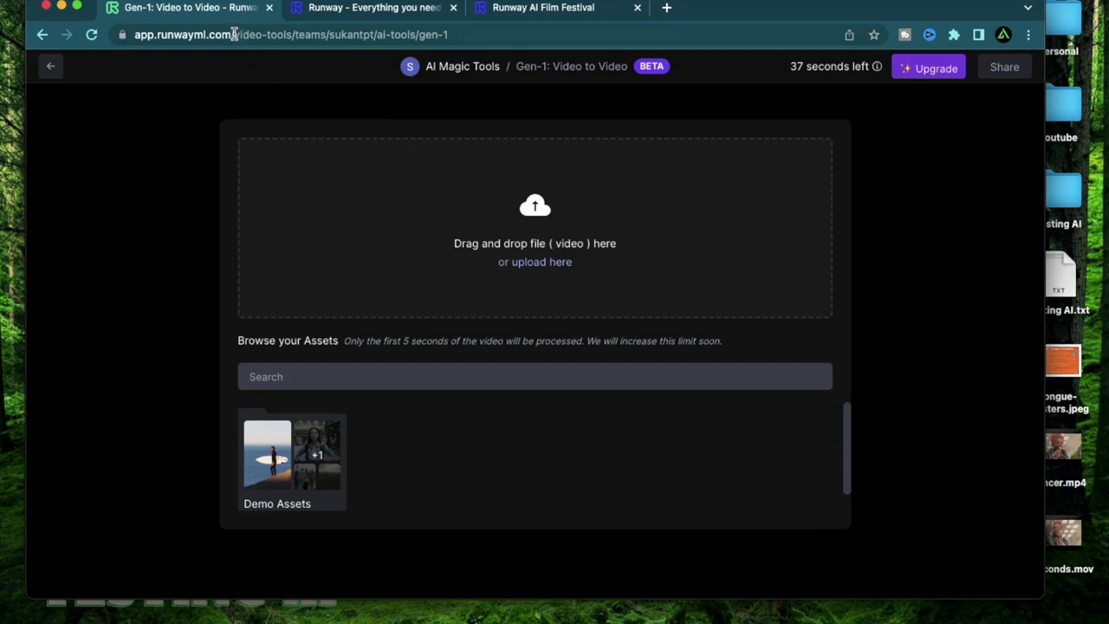
drag(233, 33, 248, 35)
click(180, 216)
- Preview the desktop video Dancer.mp4 in Quick Look and close the preview
click(1078, 485)
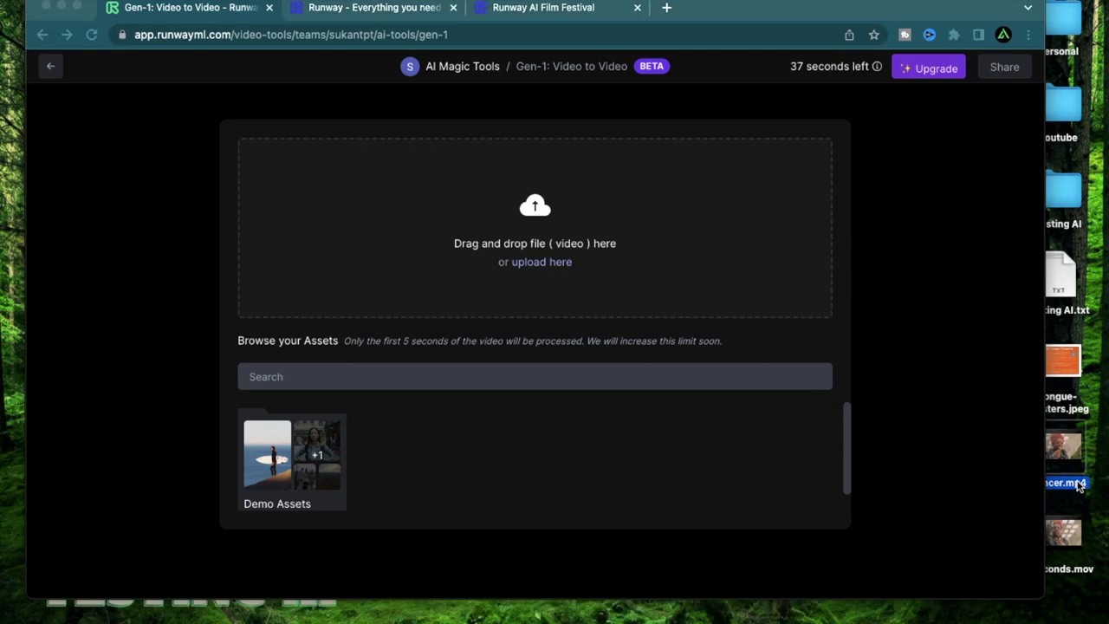
key(space)
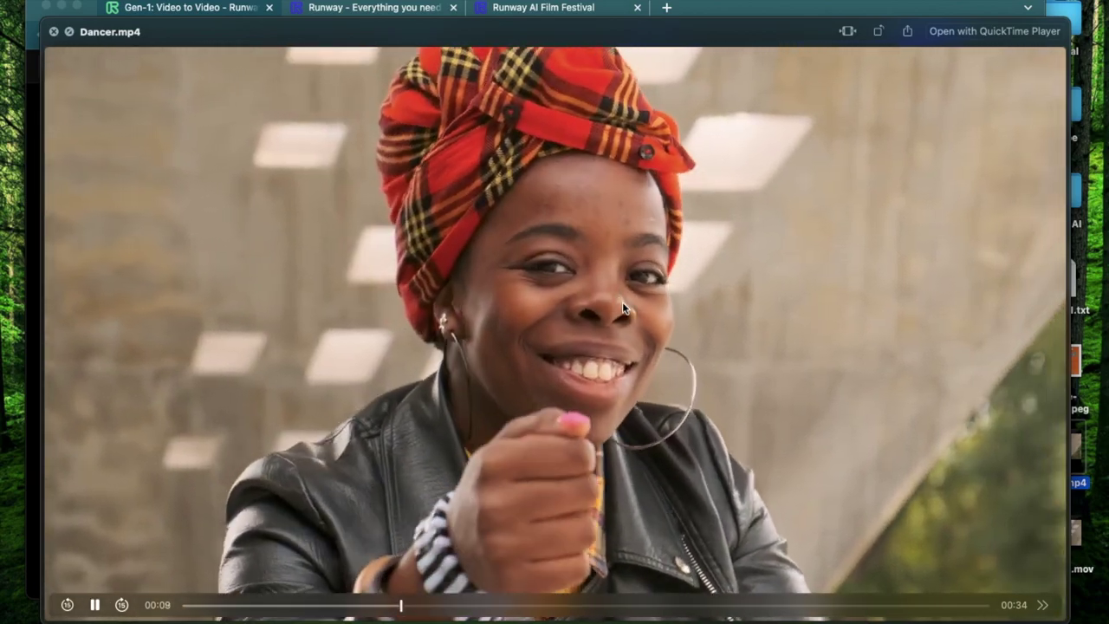
key(space)
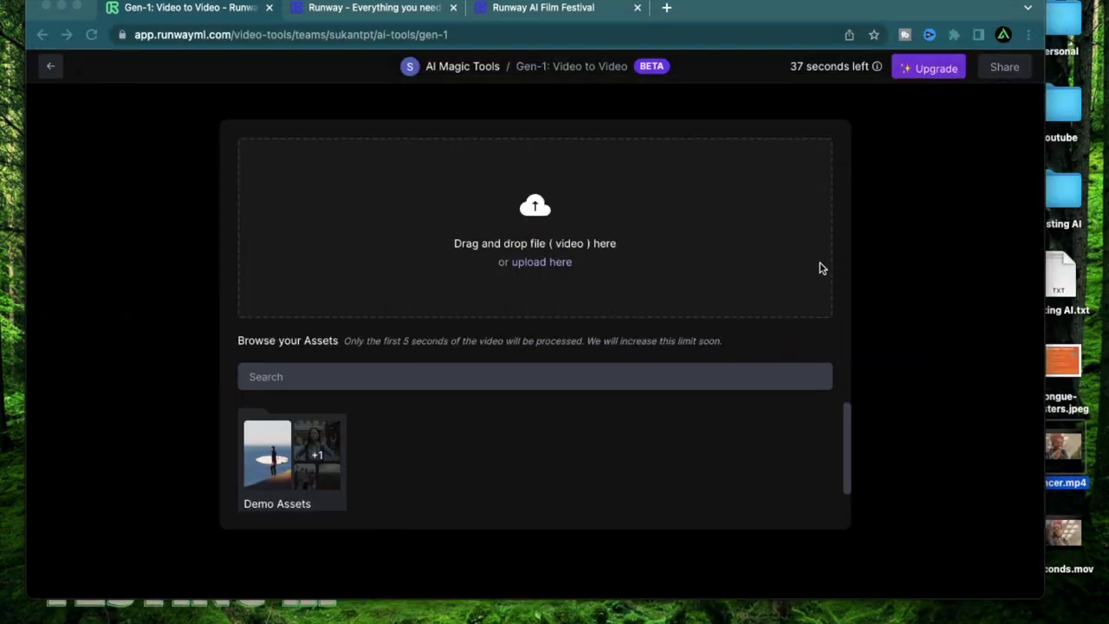
- Read the note beside Browse your Assets about how much of the video is processed
click(753, 330)
ctrl+scroll(391, 345, up, 5)
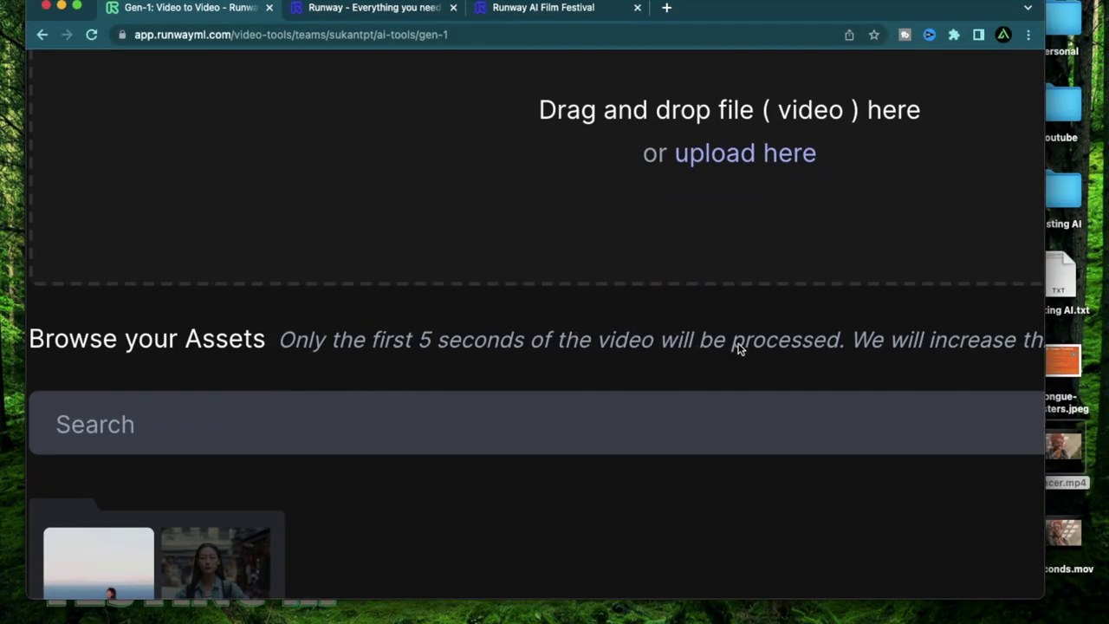
ctrl+scroll(738, 347, down, 5)
ctrl+scroll(712, 376, up, 3)
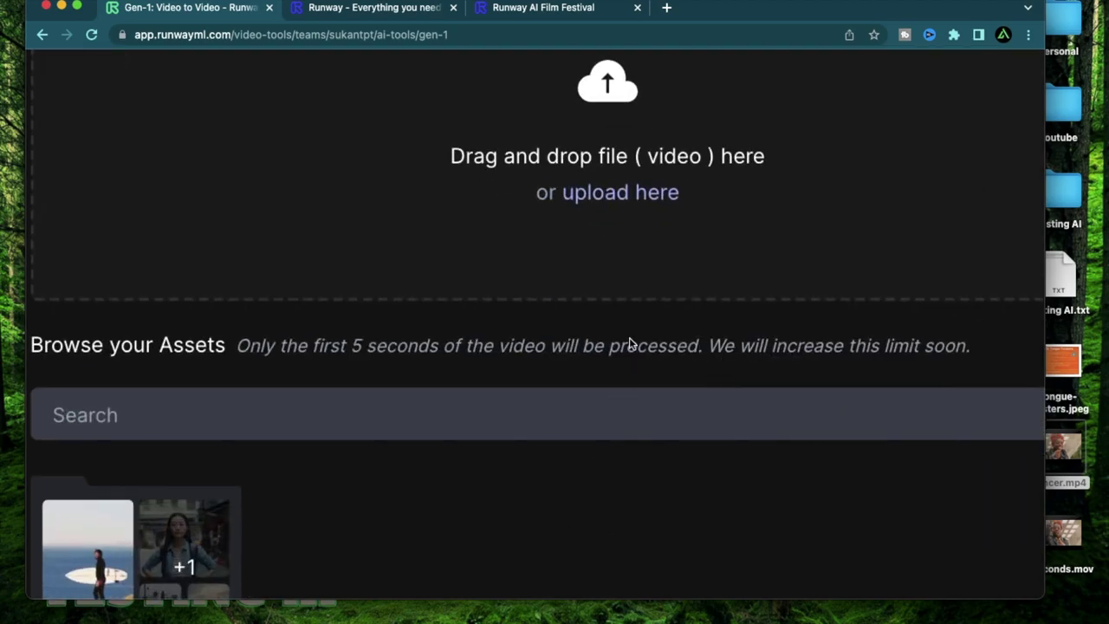
ctrl+scroll(630, 343, down, 3)
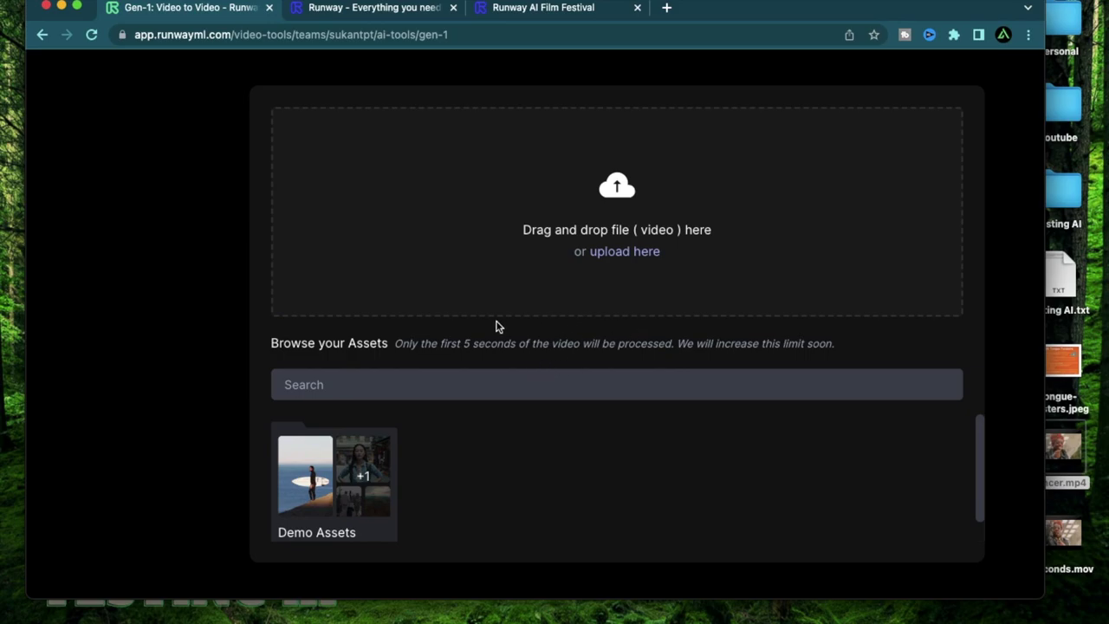
ctrl+scroll(479, 322, up, 3)
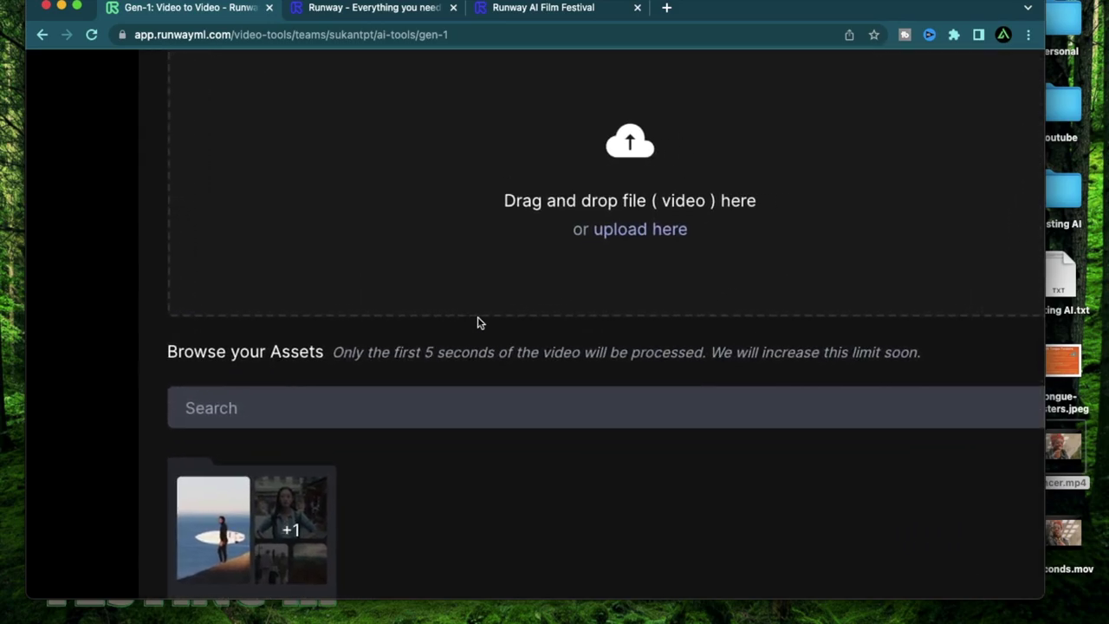
- Preview the shorter desktop video 6 seconds.mov in Quick Look and close the preview
click(1072, 571)
key(space)
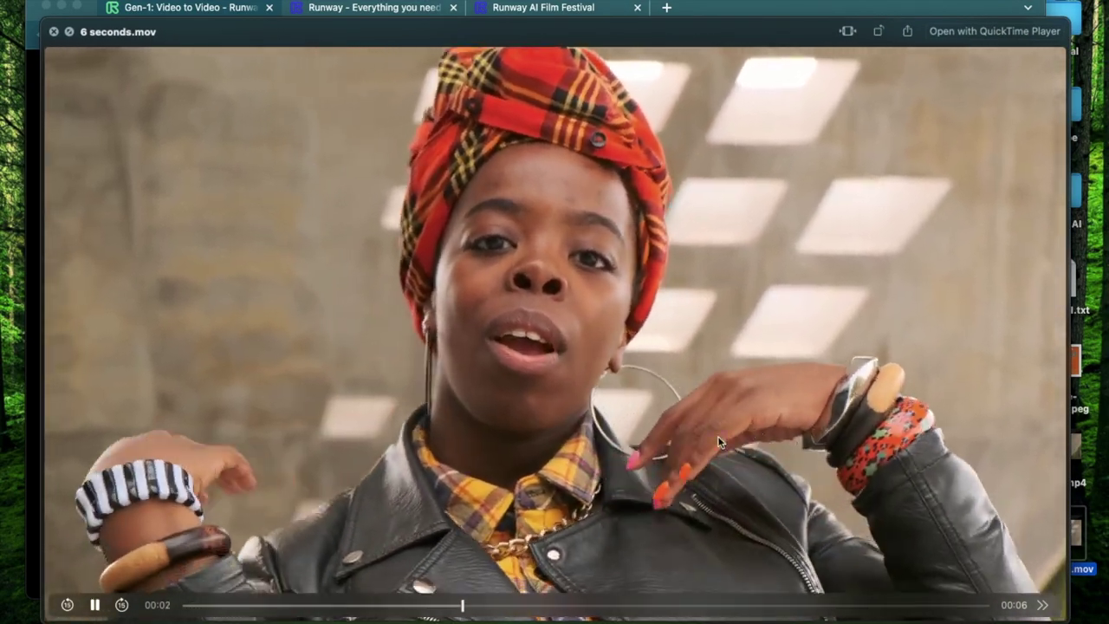
key(space)
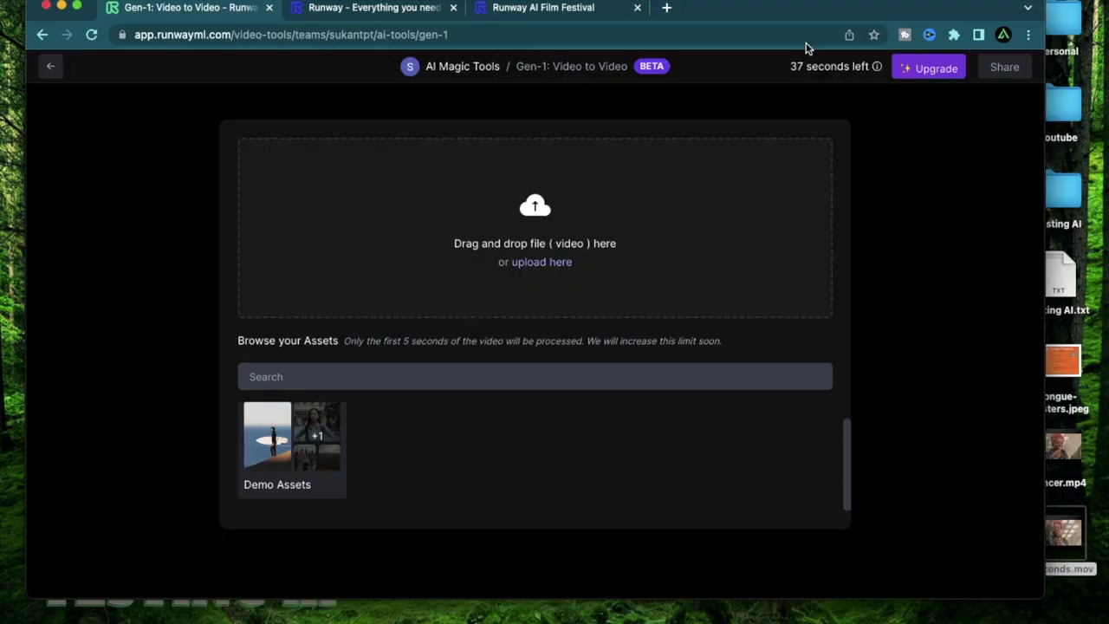
- Check the remaining generation seconds and the details on credit cost per second of video
scroll(837, 71, up, 3)
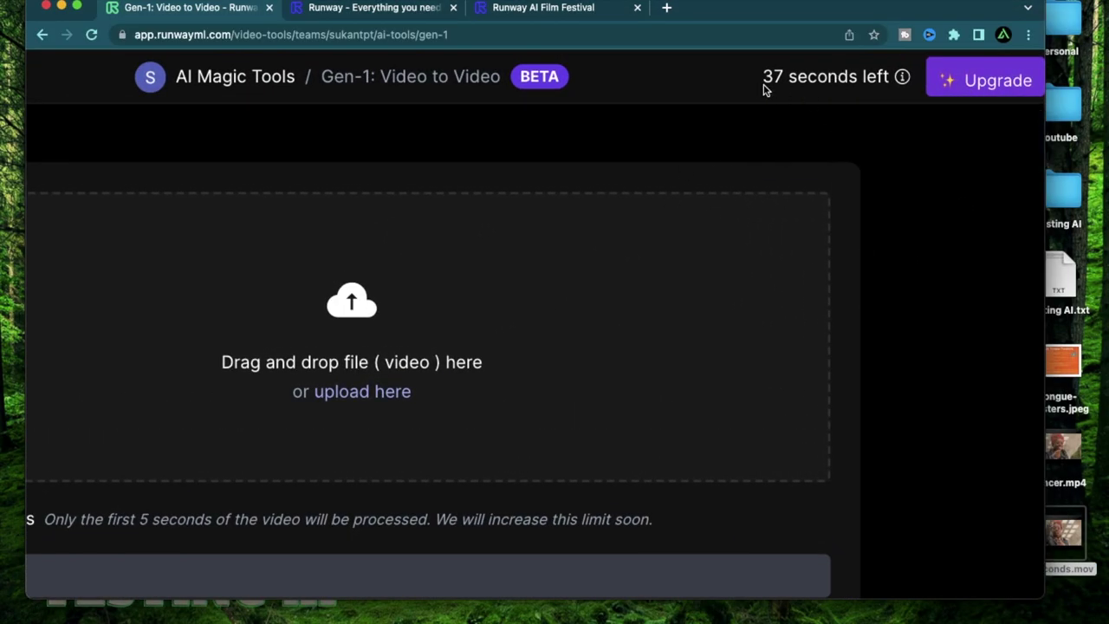
mouse_move(799, 87)
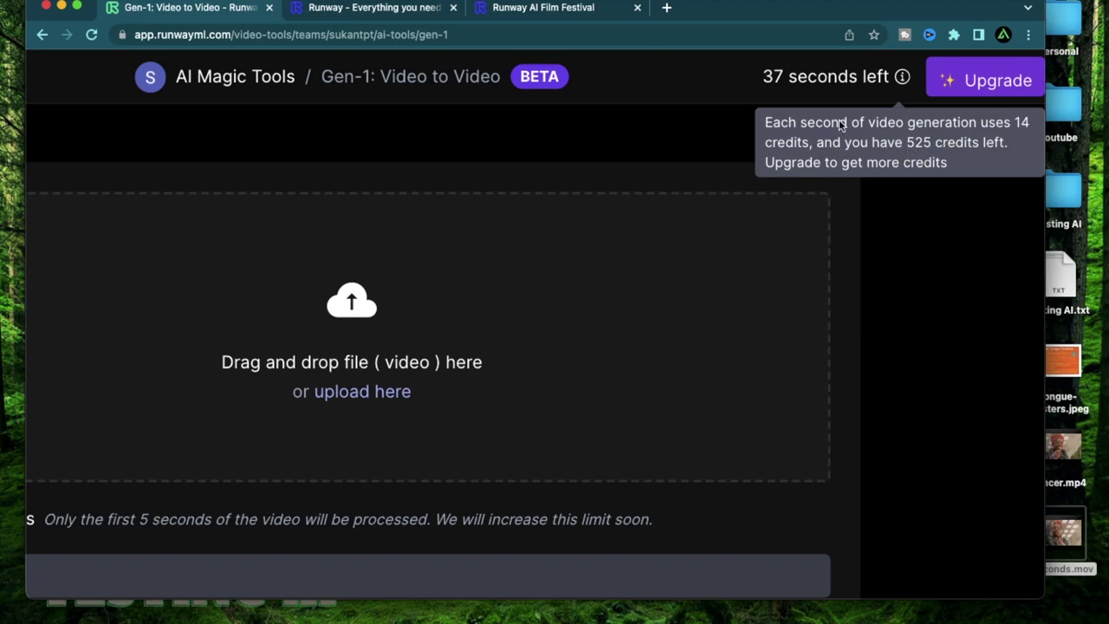
scroll(765, 69, down, 5)
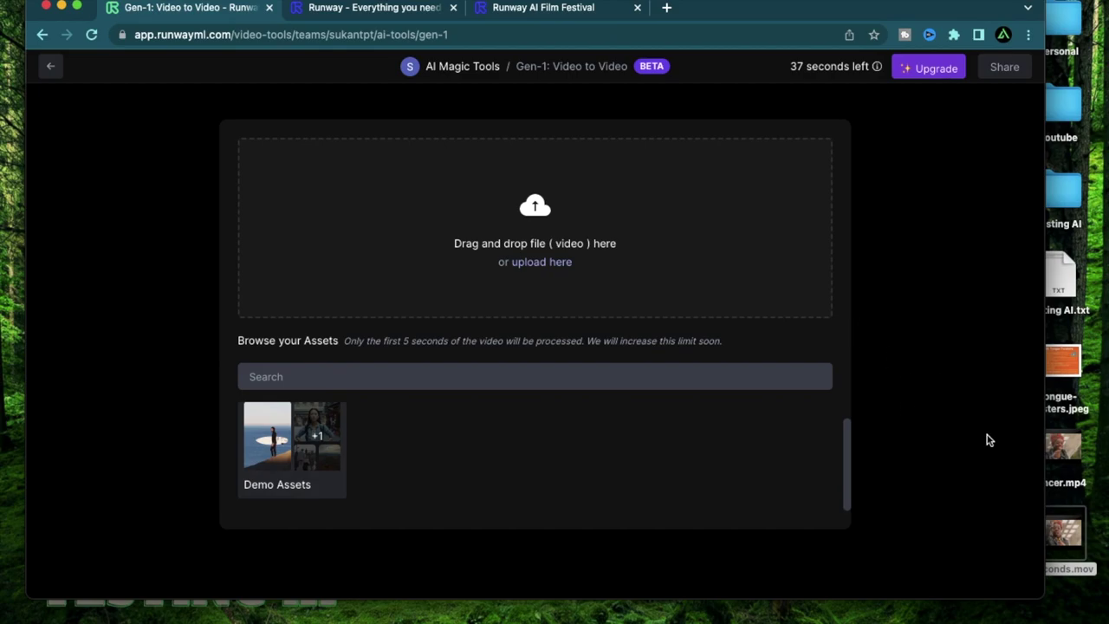
- Upload 6 seconds.mov from the desktop as the source video and view the sample clips in the Demo Assets folder
click(1057, 615)
click(524, 271)
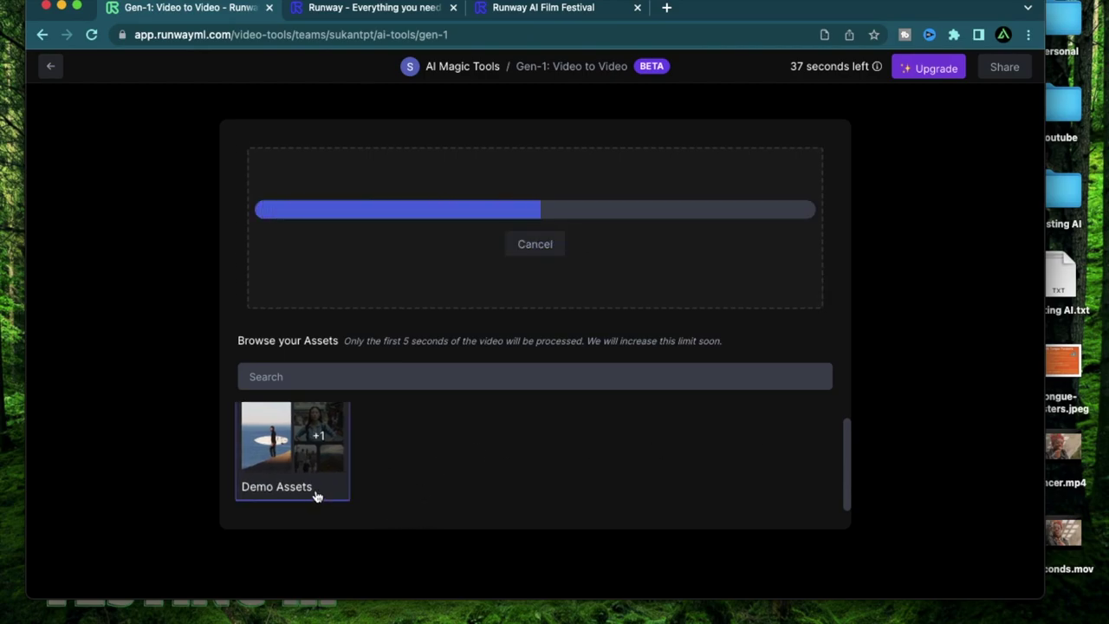
click(313, 440)
scroll(537, 451, up, 5)
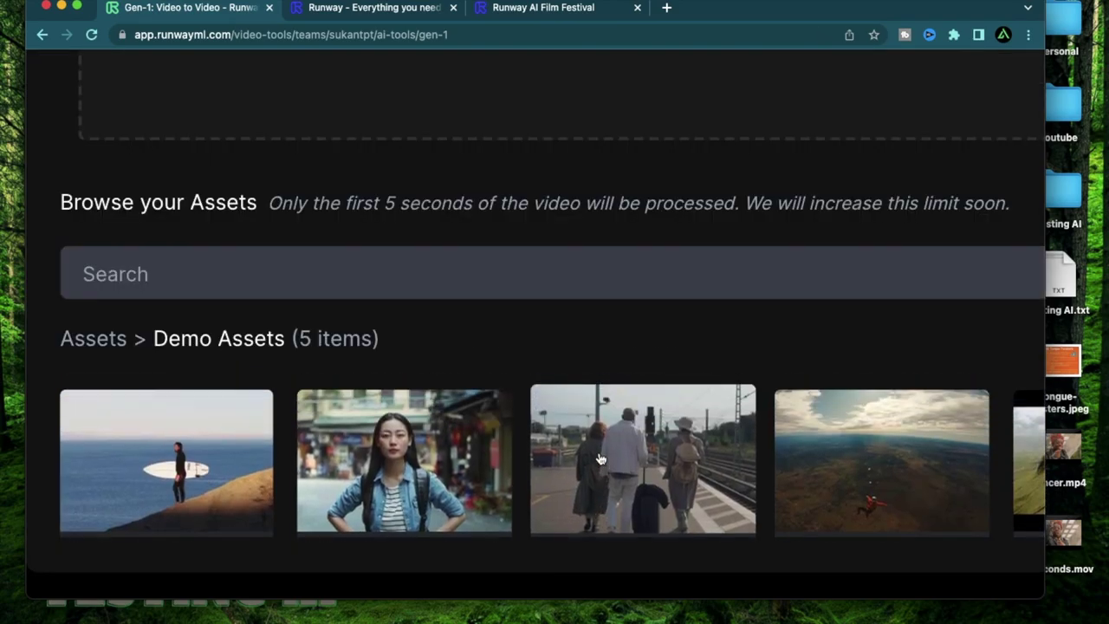
scroll(600, 458, right, 5)
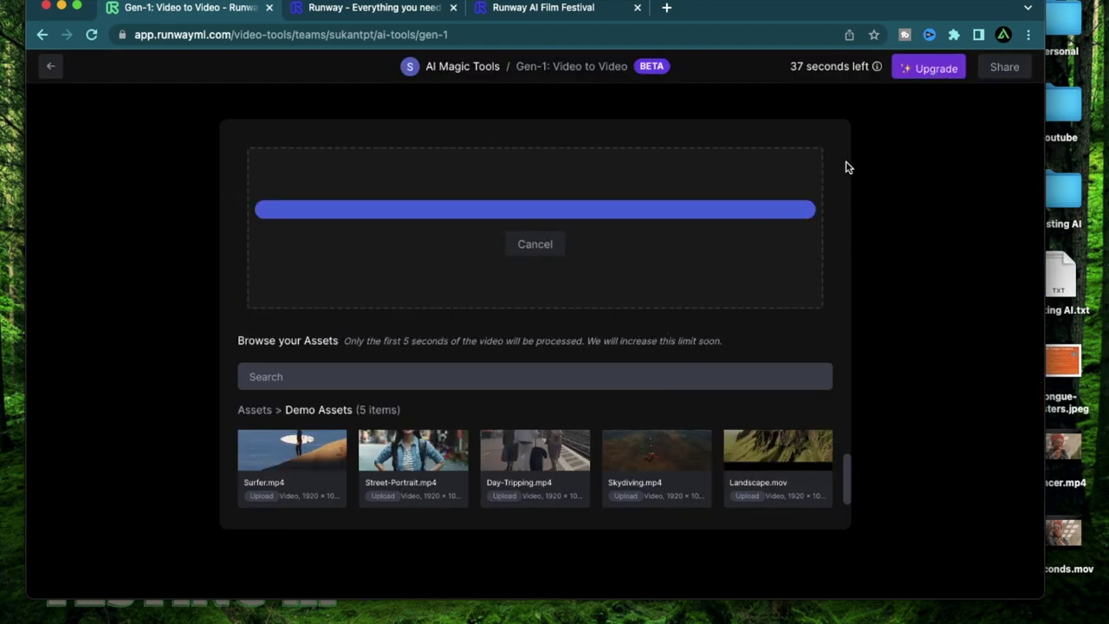
- View the Standard and Pro upgrade plans with monthly billing and close the plan overview
click(932, 73)
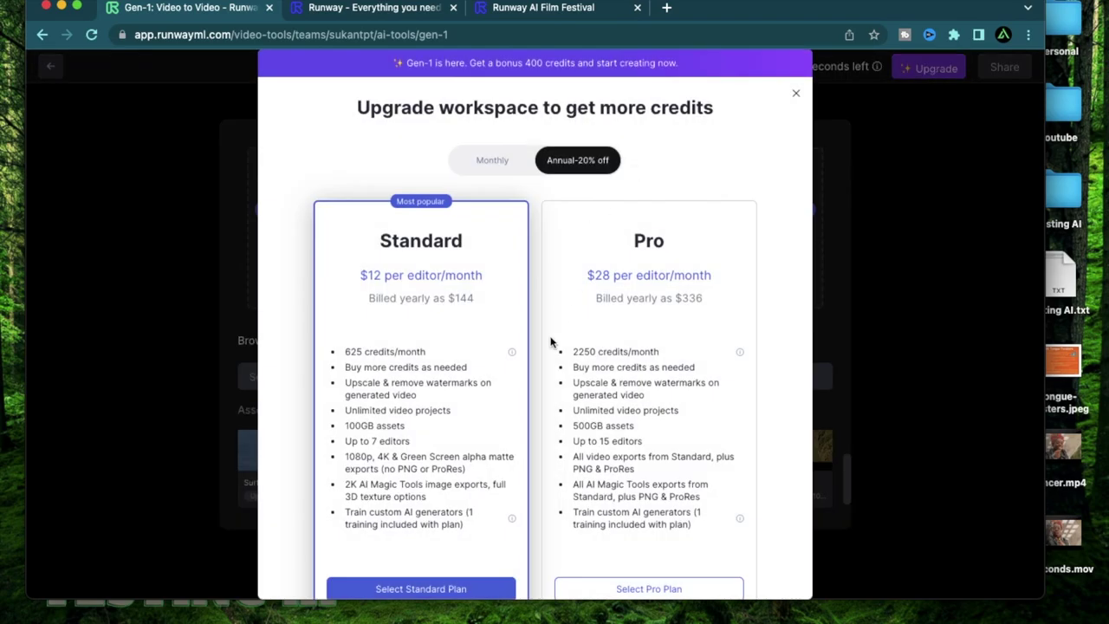
click(490, 162)
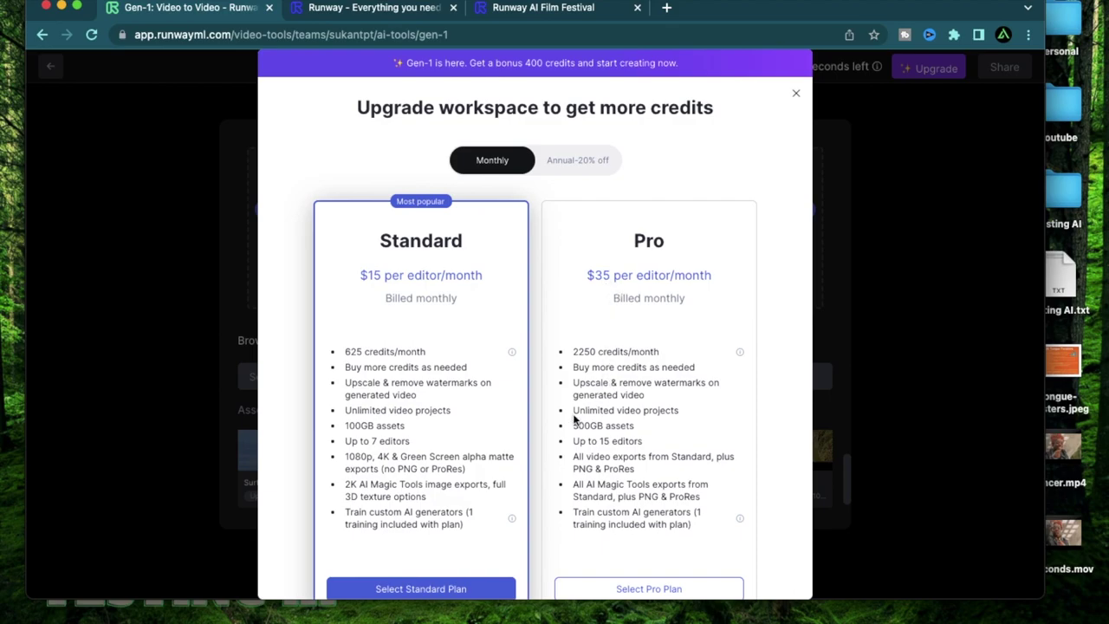
key(Escape)
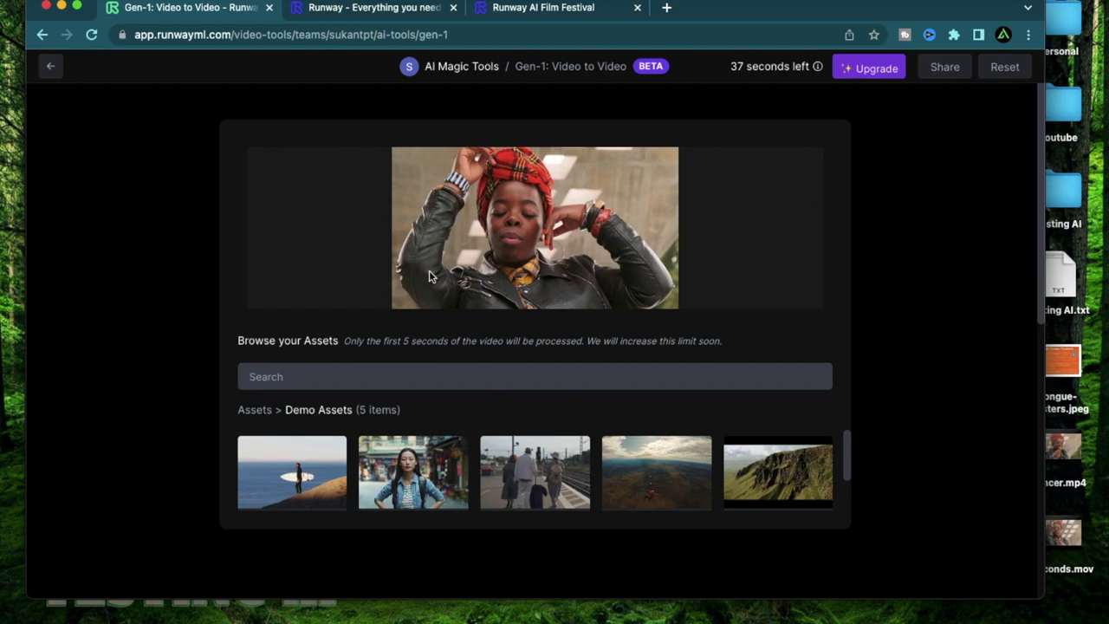
- Examine the uploaded video together with its Style reference options, Demo Images folder and generation settings
scroll(596, 274, down, 5)
scroll(596, 274, down, 2)
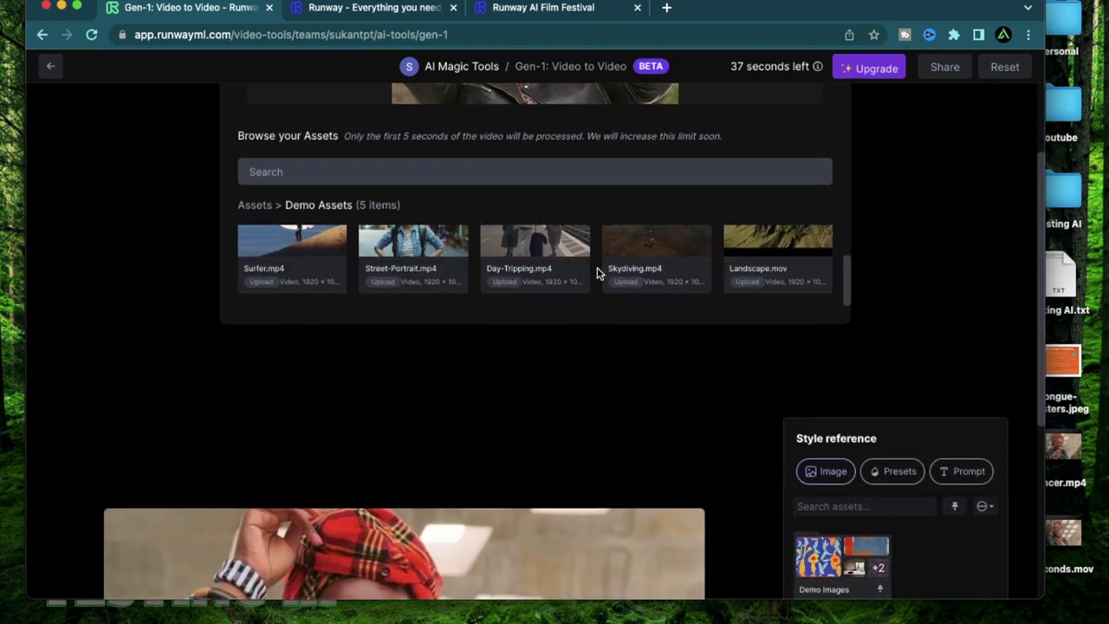
scroll(602, 471, down, 8)
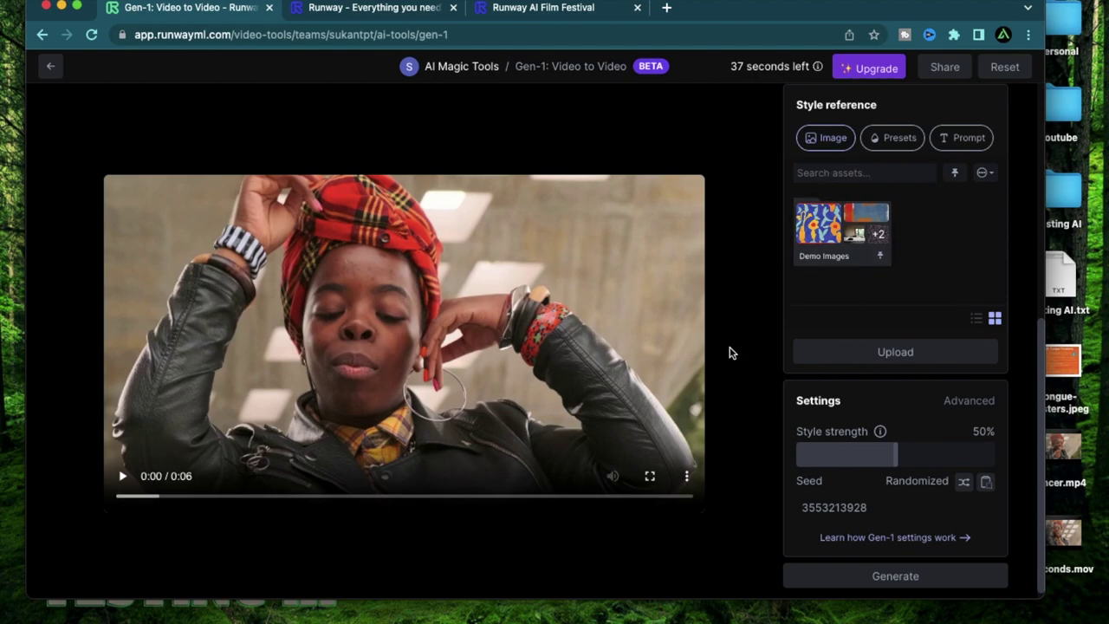
scroll(730, 352, down, 1)
scroll(944, 239, up, 5)
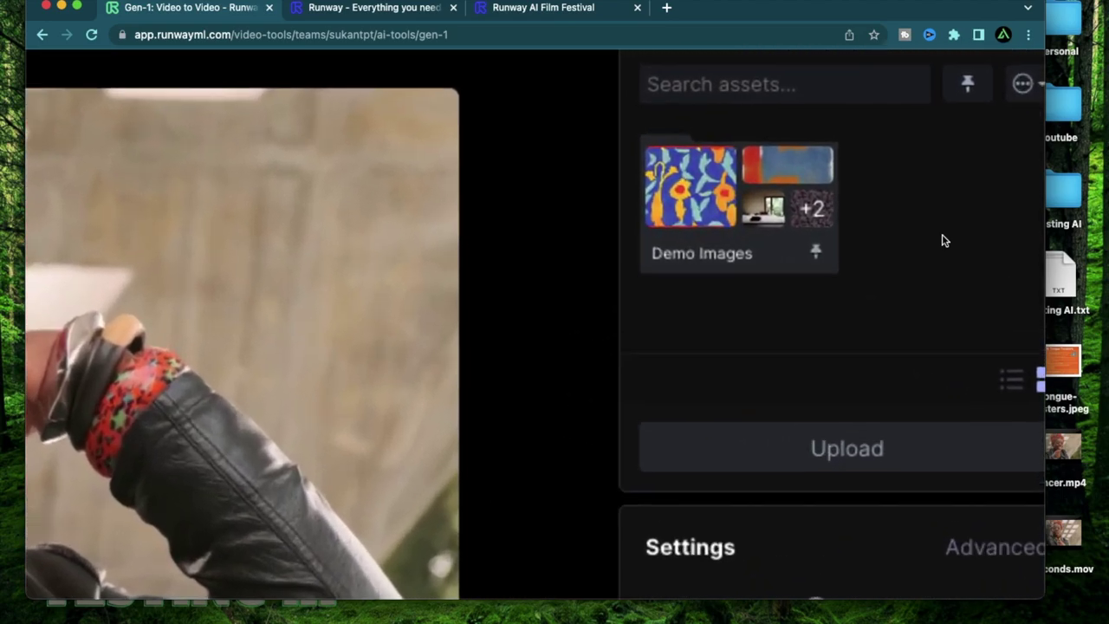
scroll(944, 240, up, 2)
scroll(918, 358, up, 2)
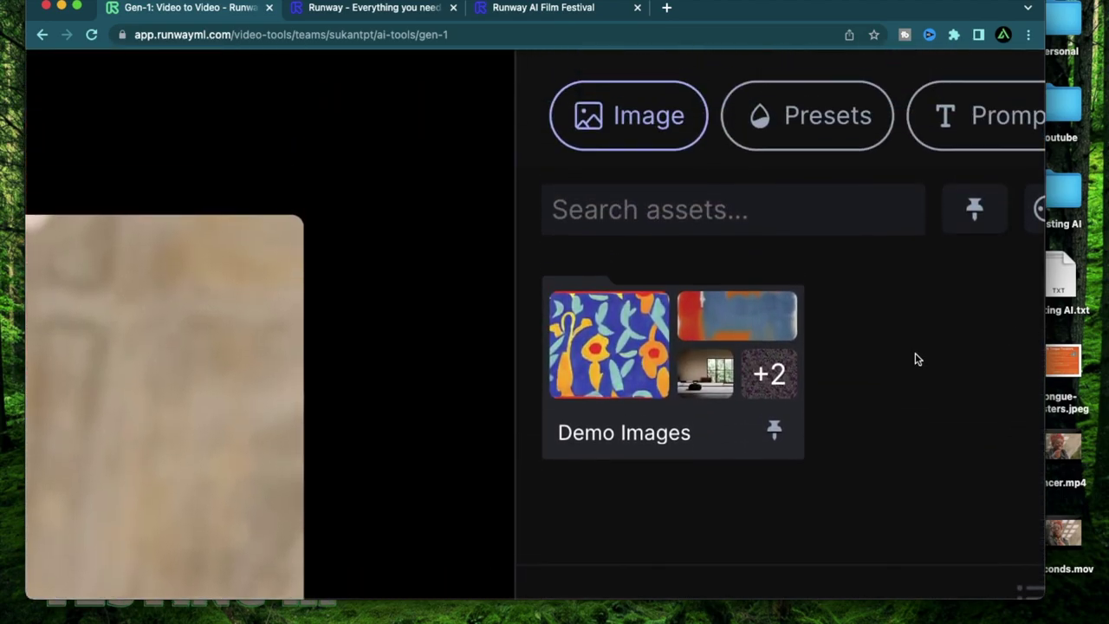
scroll(901, 334, right, 4)
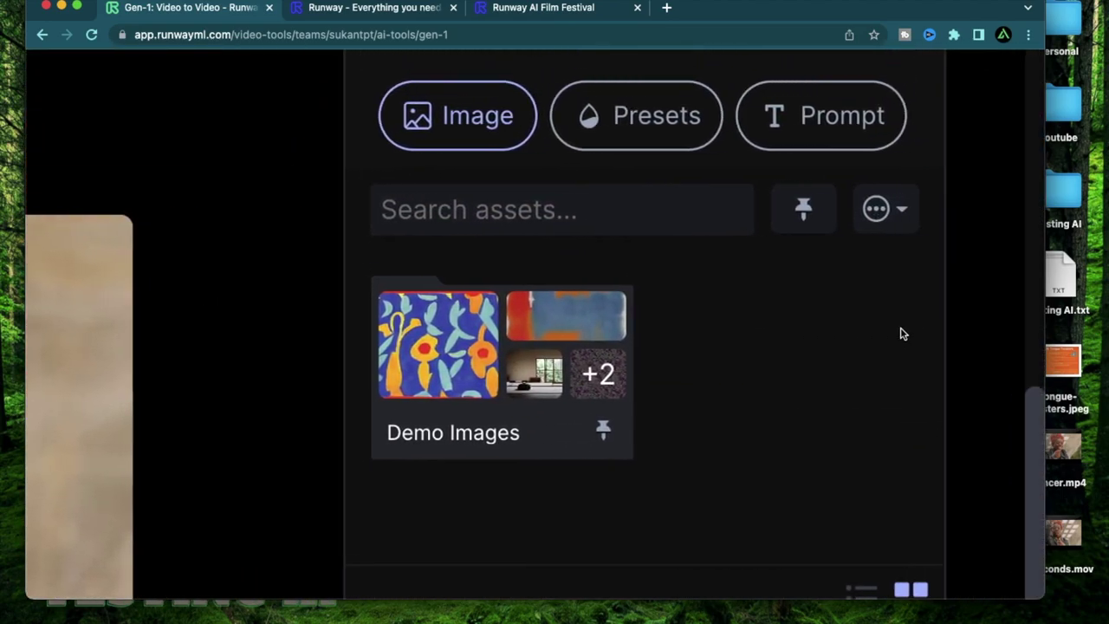
scroll(901, 334, up, 1)
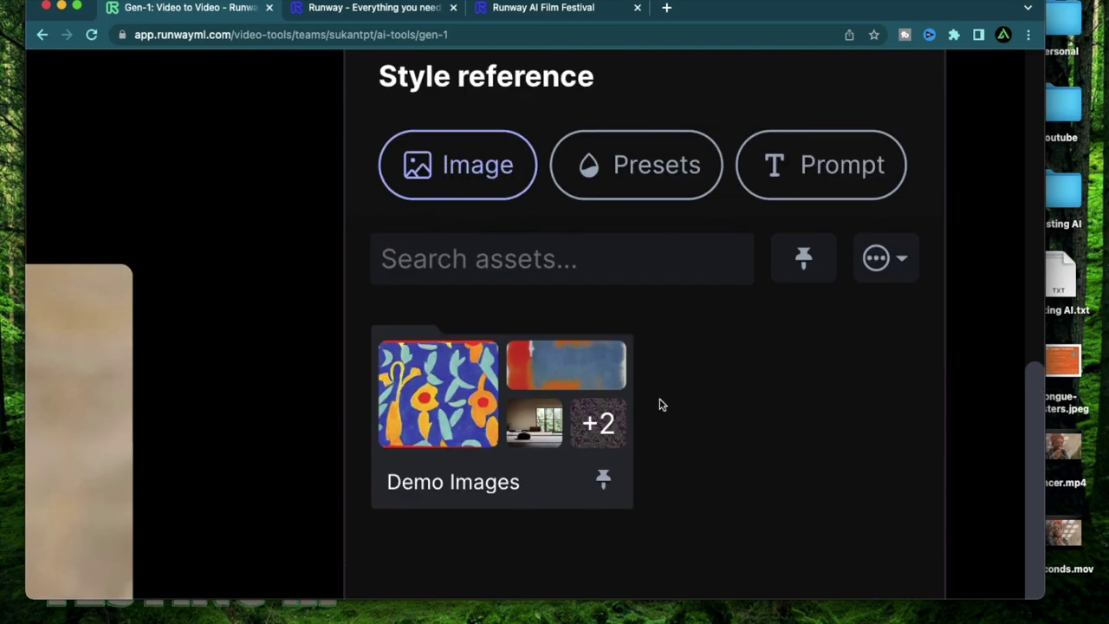
scroll(508, 223, left, 14)
scroll(507, 223, down, 4)
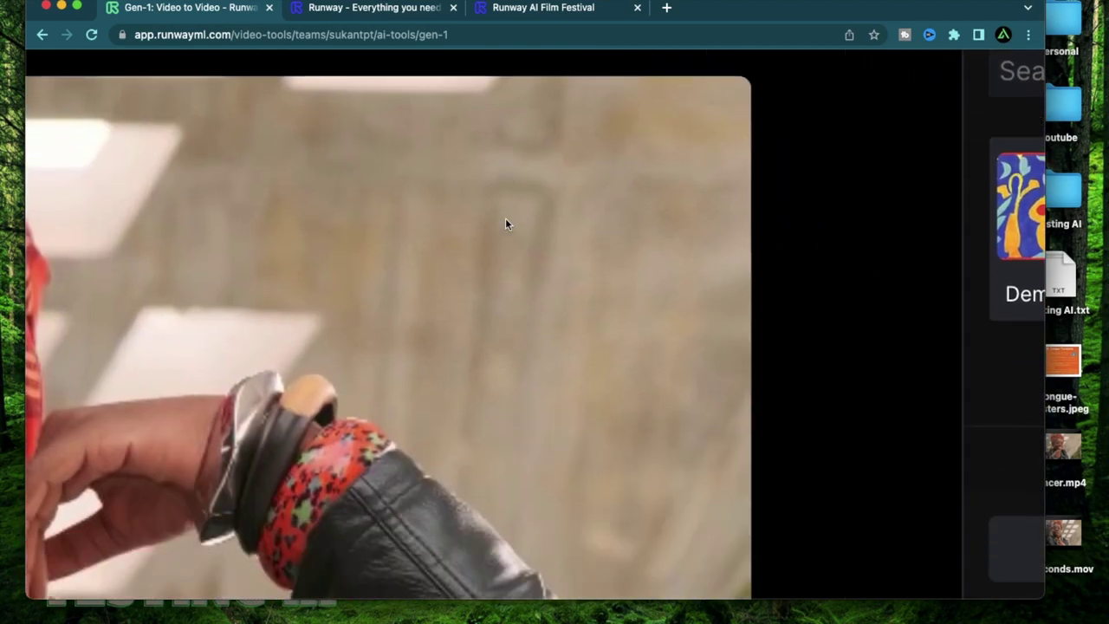
scroll(505, 224, down, 5)
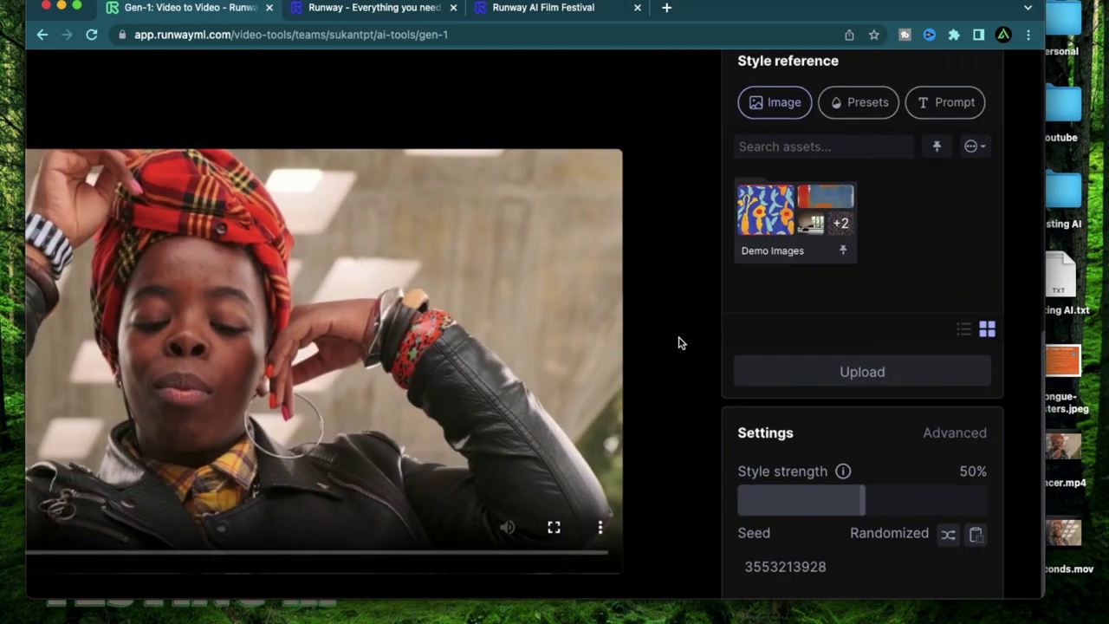
- Switch the style reference to Presets and compare the available styles with the source video
scroll(680, 343, up, 5)
click(747, 183)
scroll(866, 151, down, 3)
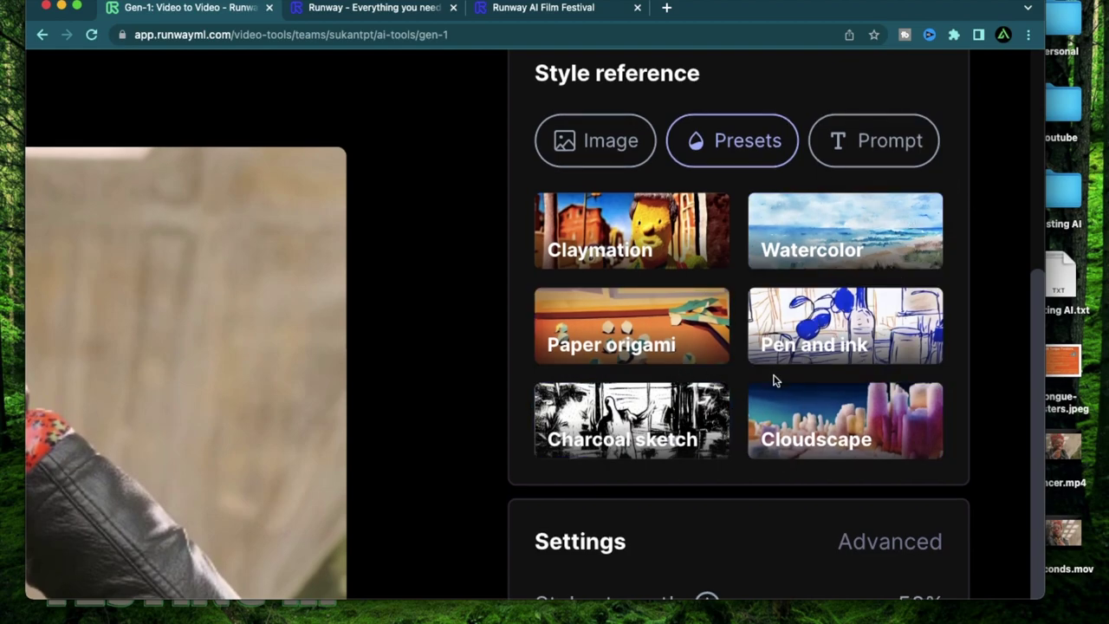
scroll(775, 380, down, 1)
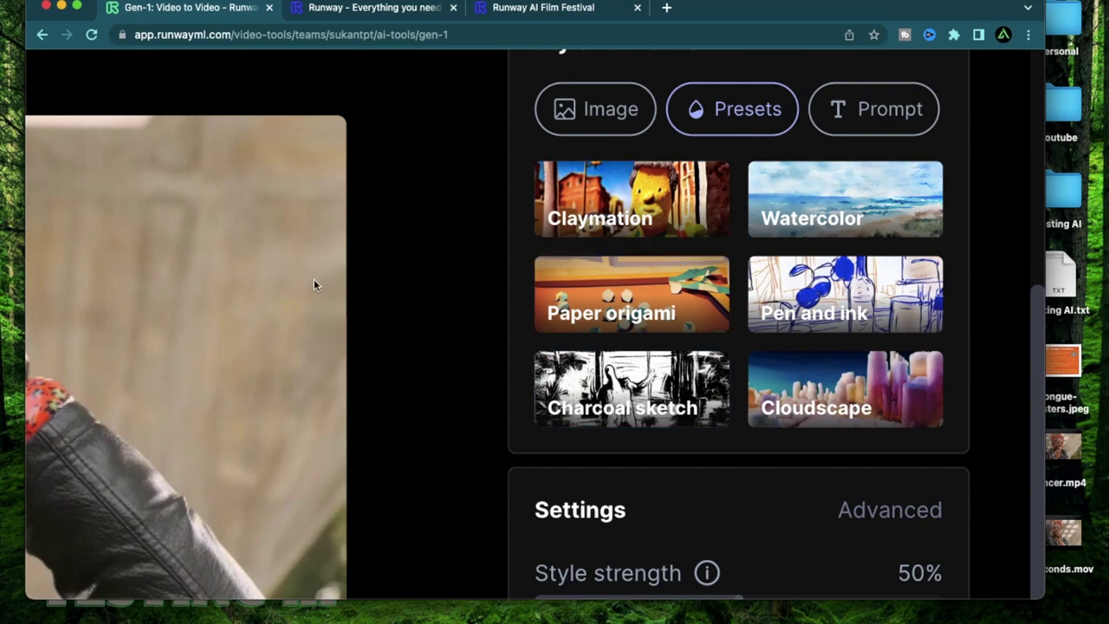
scroll(213, 354, left, 8)
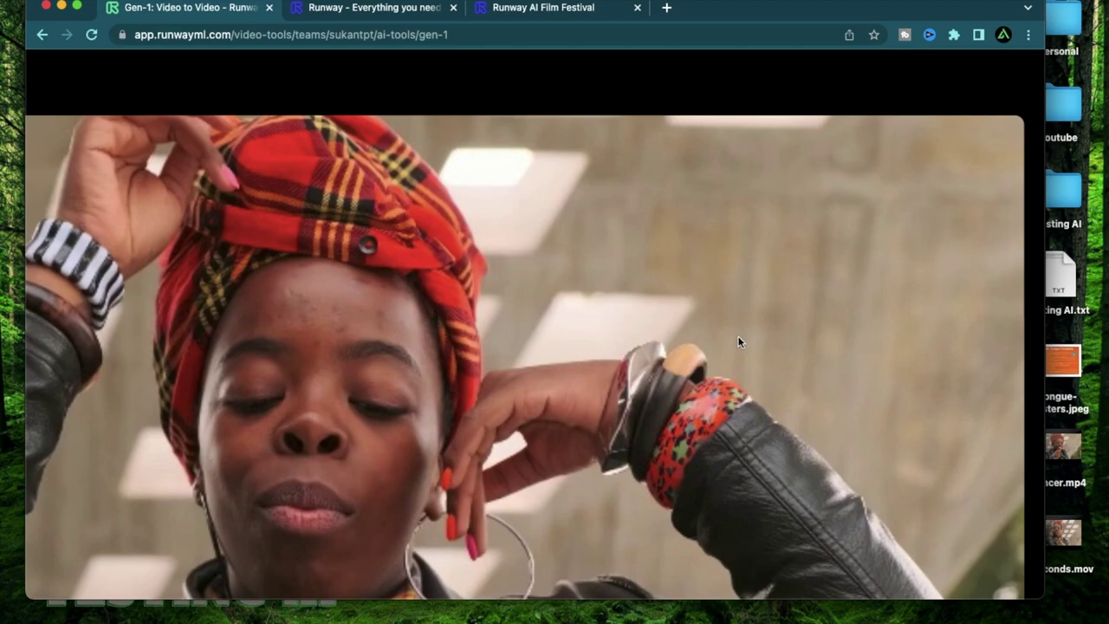
scroll(737, 341, right, 10)
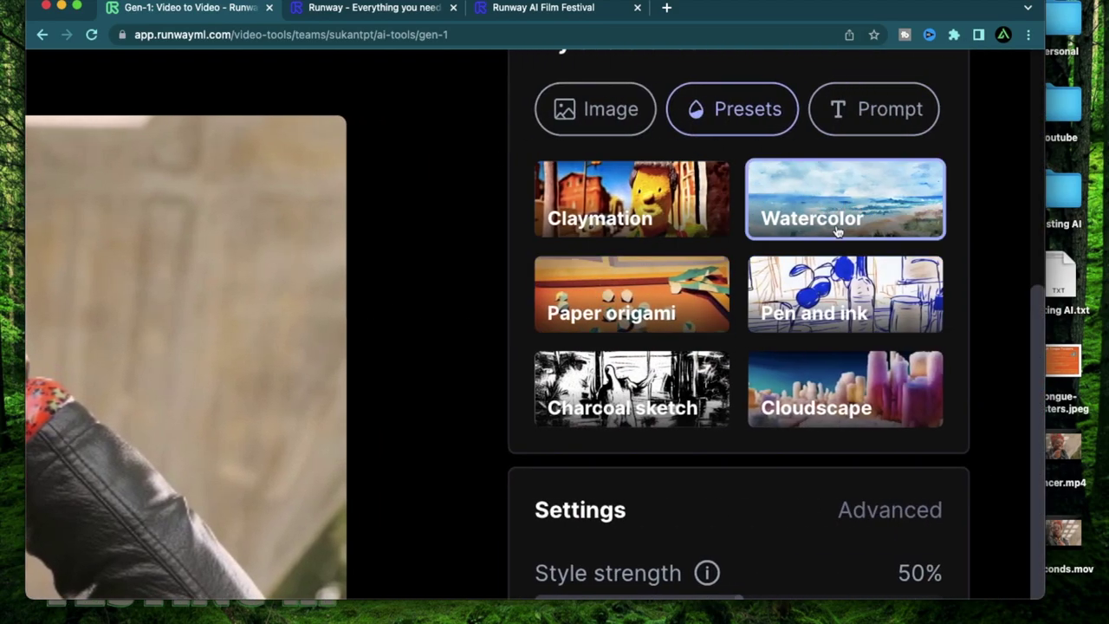
scroll(380, 387, left, 4)
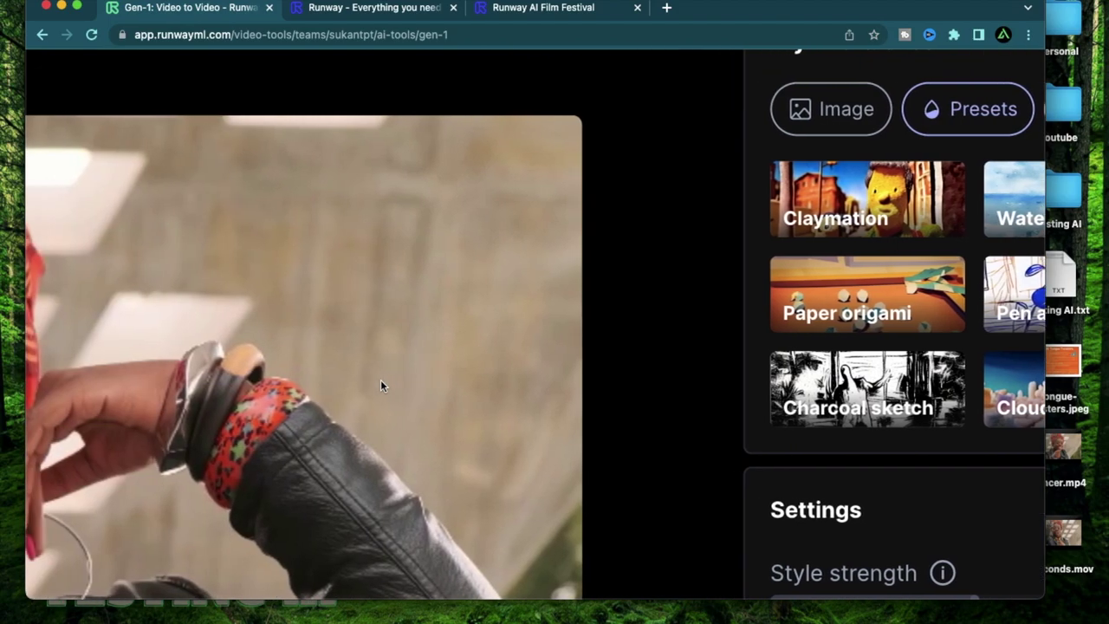
- Examine the Claymation, Watercolor, Paper origami, Pen and ink, Charcoal sketch and Cloudscape style presets
scroll(590, 342, right, 4)
scroll(590, 341, up, 1)
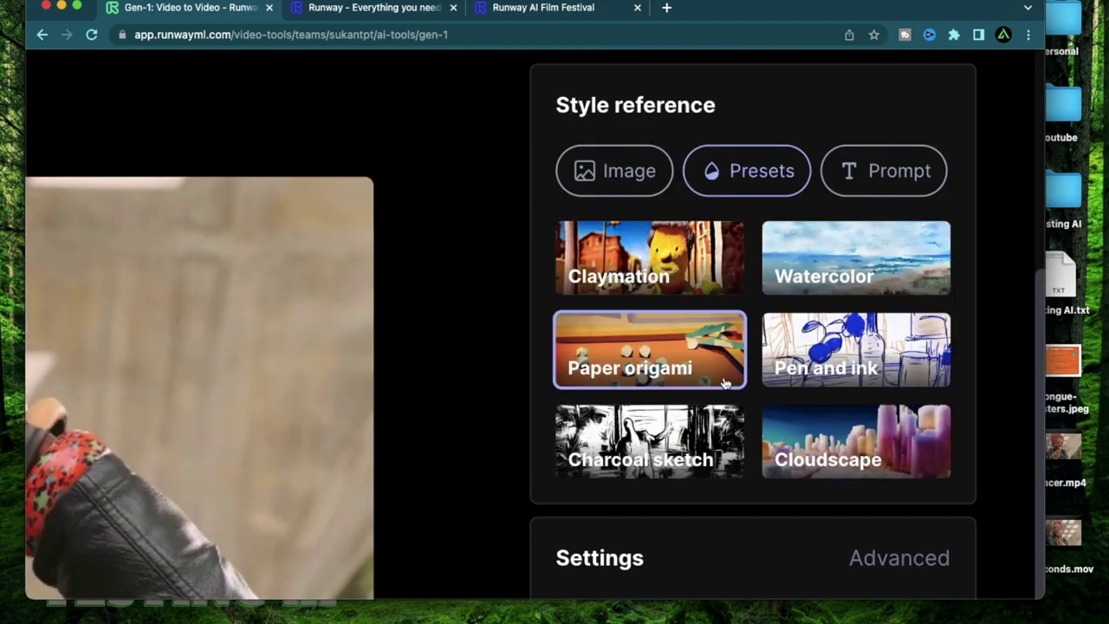
click(885, 364)
scroll(885, 364, down, 4)
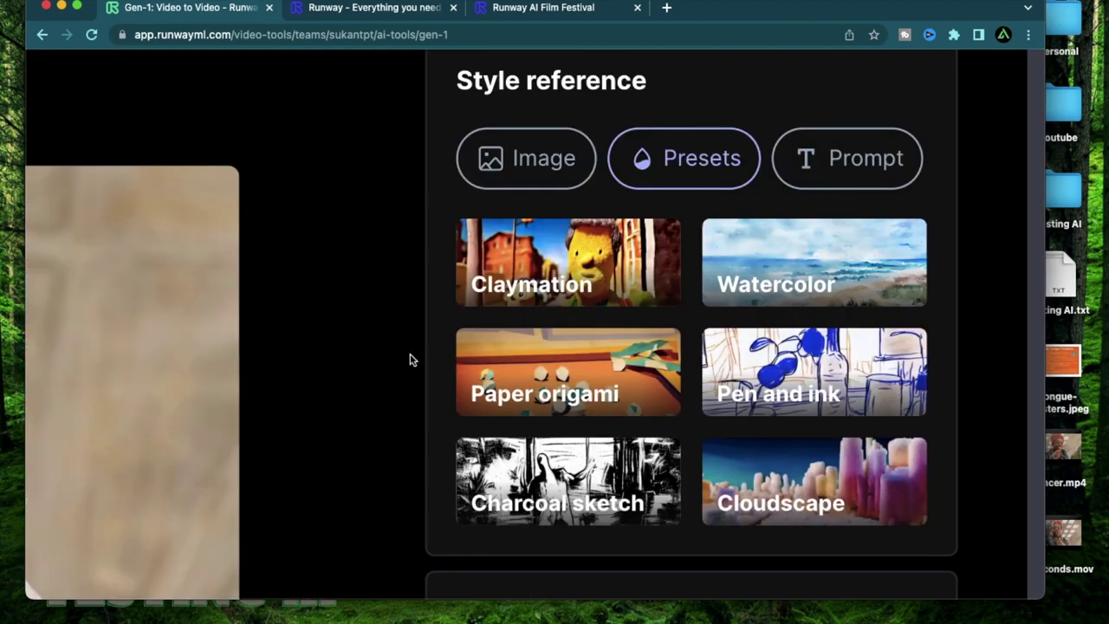
- Switch the style reference to Prompt and view its output description field together with the generation settings
click(833, 179)
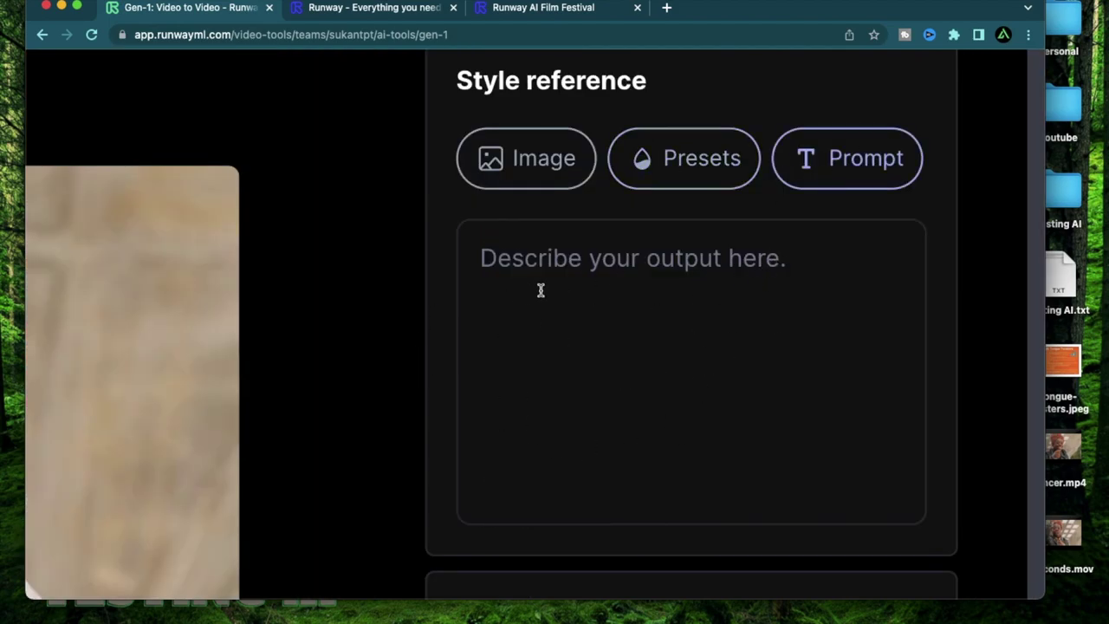
key(super+minus)
key(super+minus)
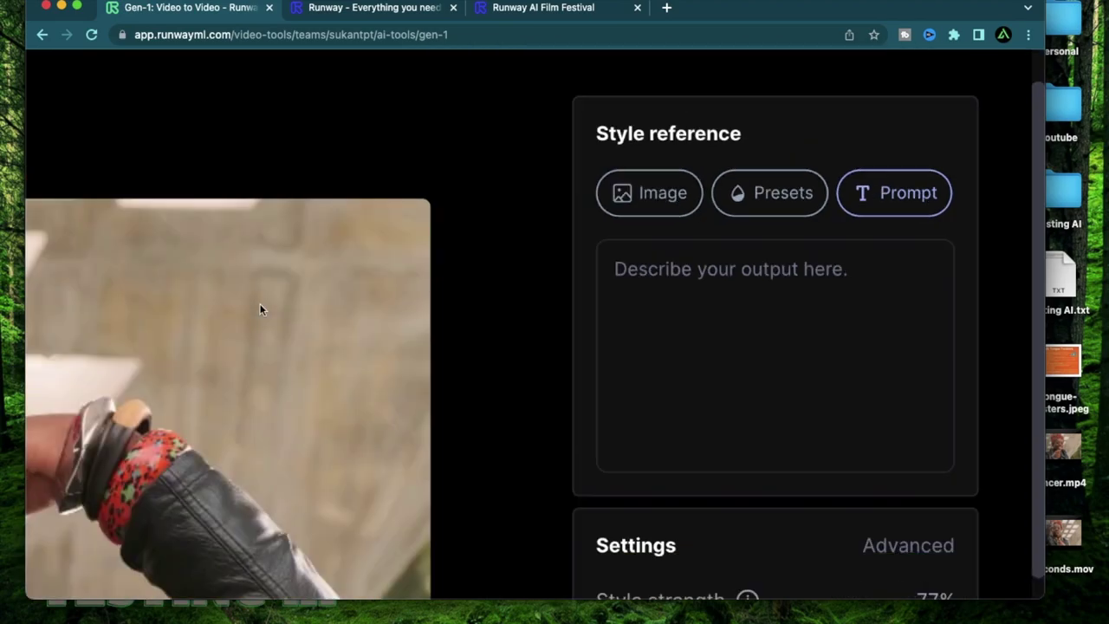
key(super+minus)
key(super+minus)
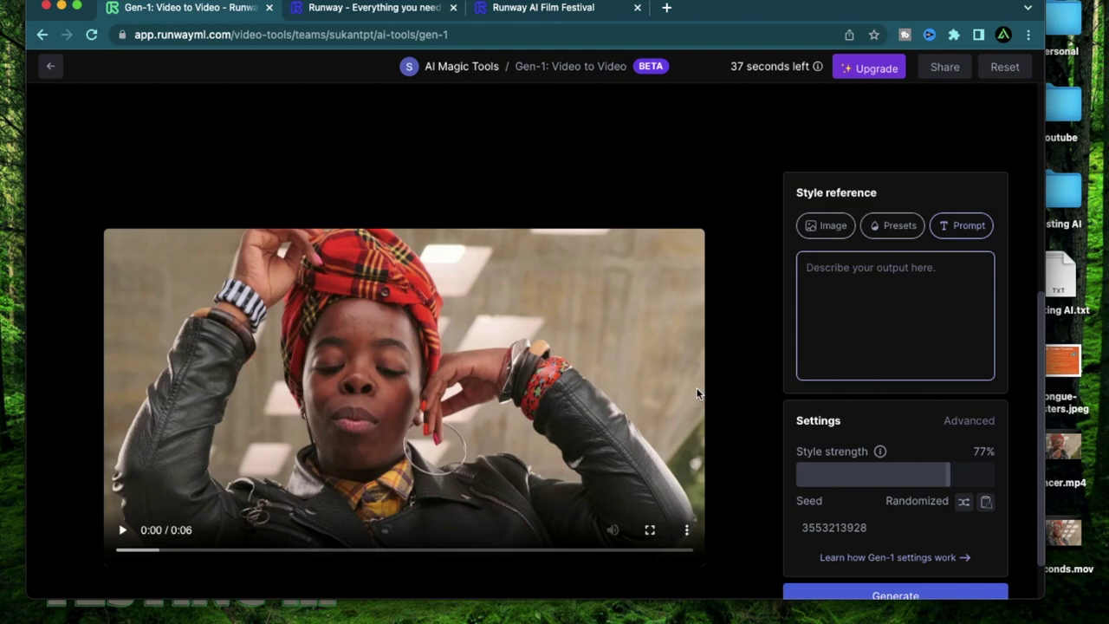
key(super+plus)
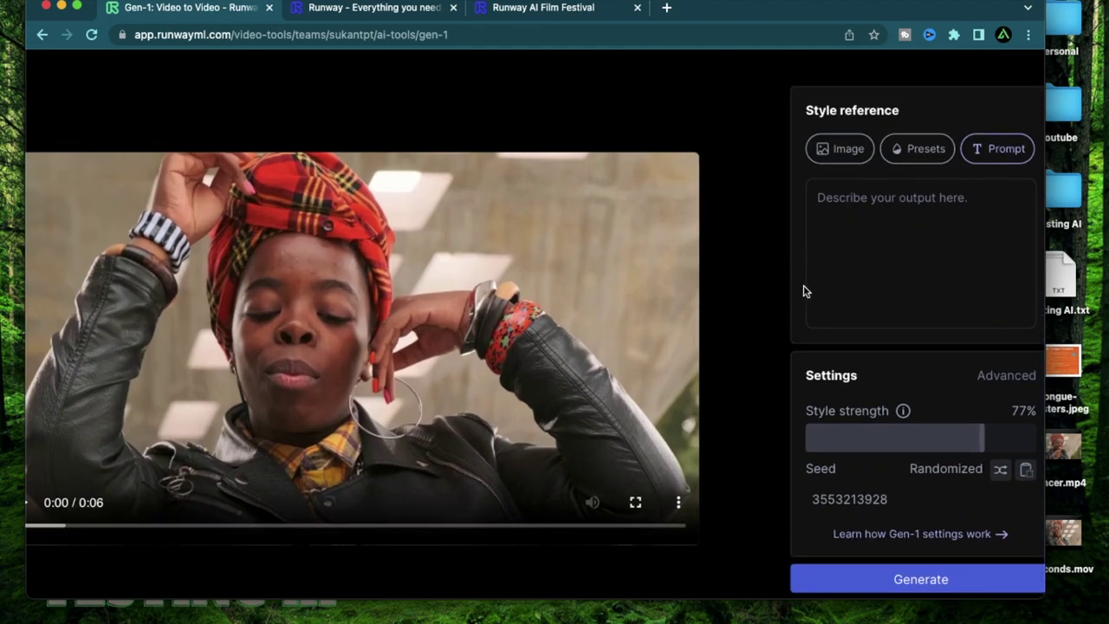
key(super+plus)
key(super+plus)
key(super+plus)
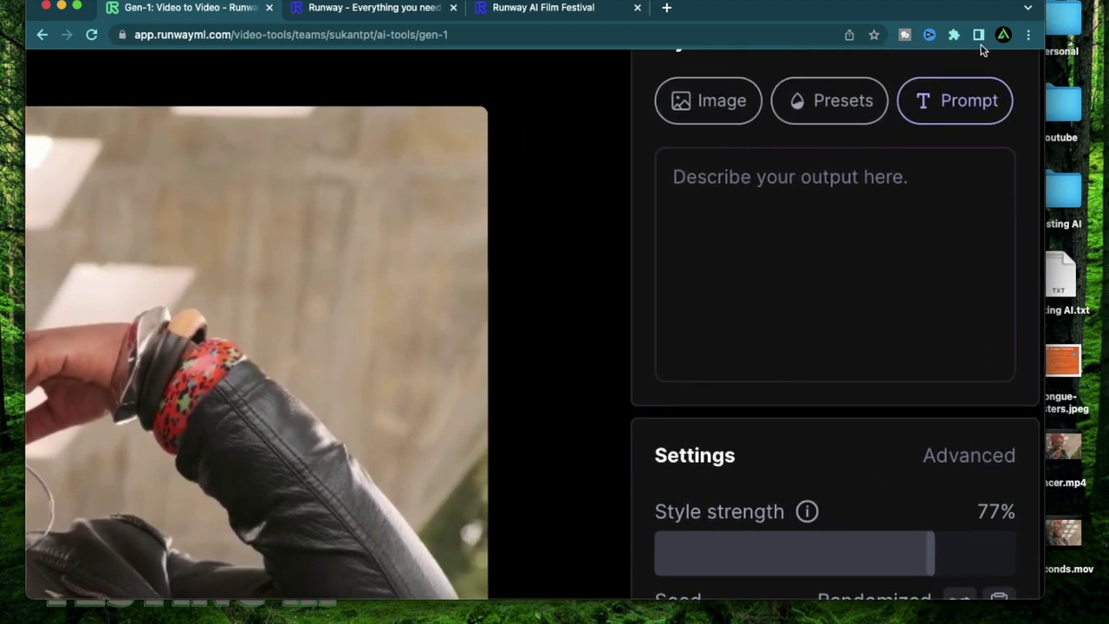
- Switch the style reference back to Presets with Paper origami selected and generate the video from the source clip
click(834, 98)
key(super+0)
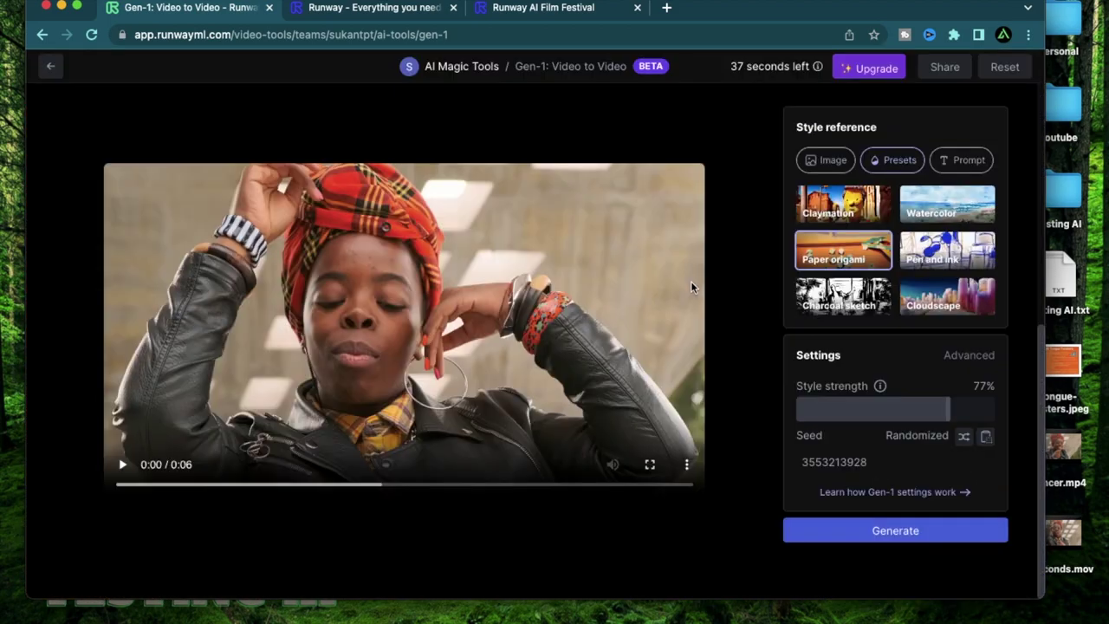
click(123, 466)
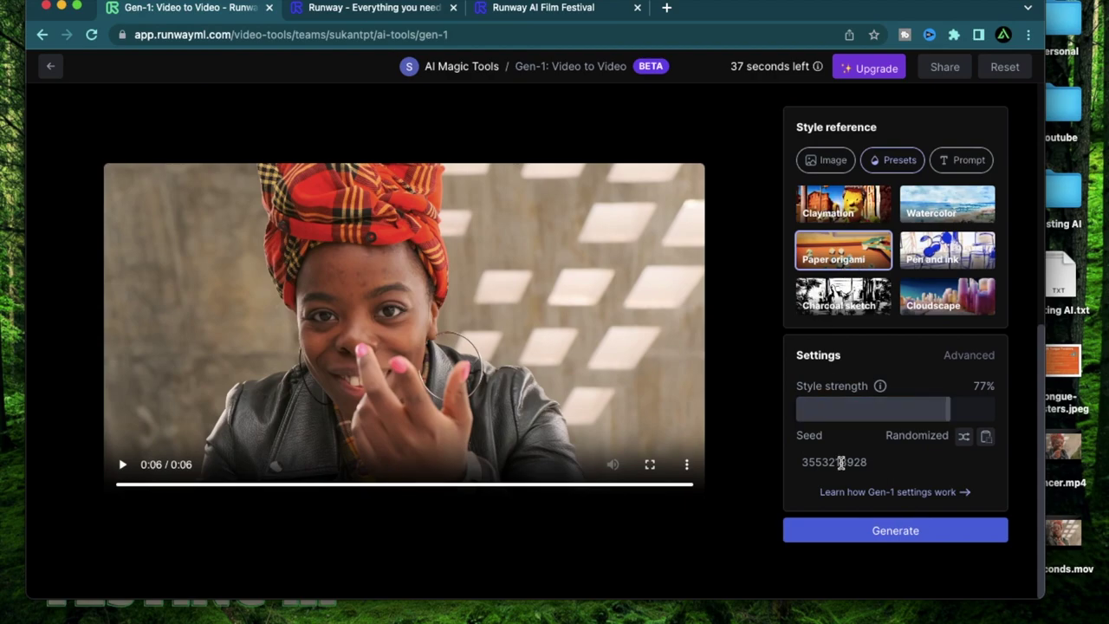
click(893, 532)
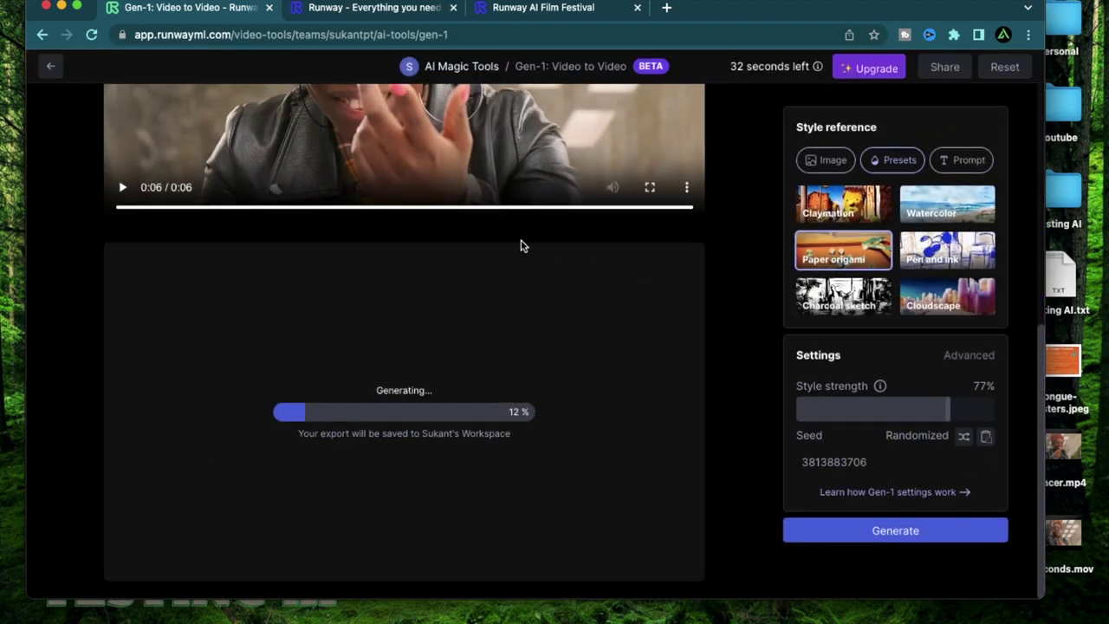
scroll(520, 245, up, 3)
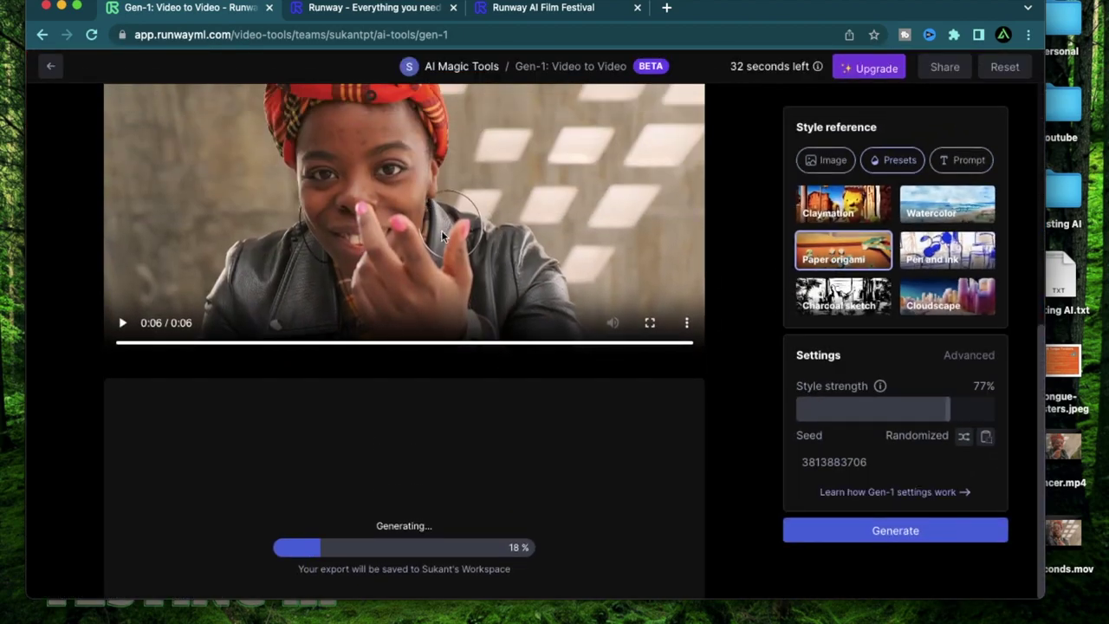
scroll(425, 251, down, 3)
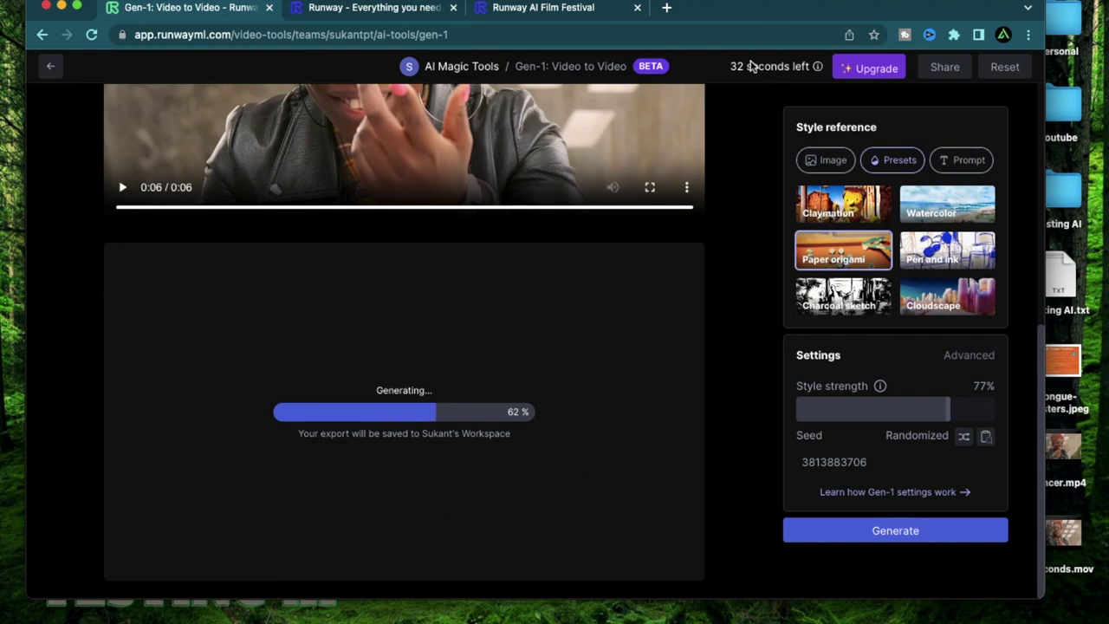
mouse_move(751, 67)
- Play the generated Paper origami video in full screen
scroll(750, 66, up, 5)
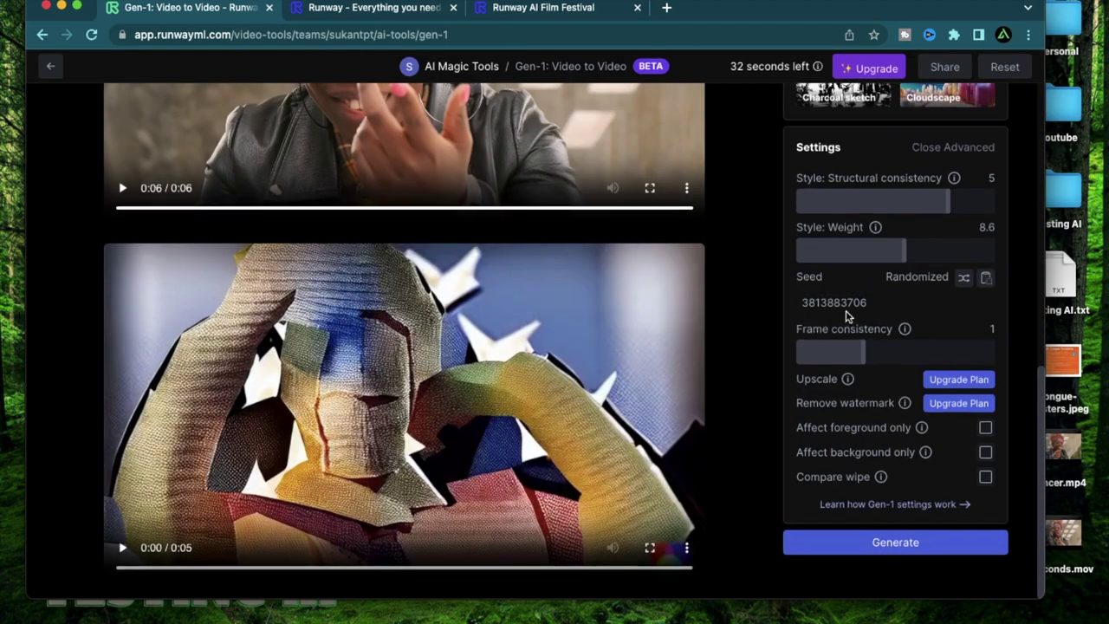
scroll(541, 336, up, 5)
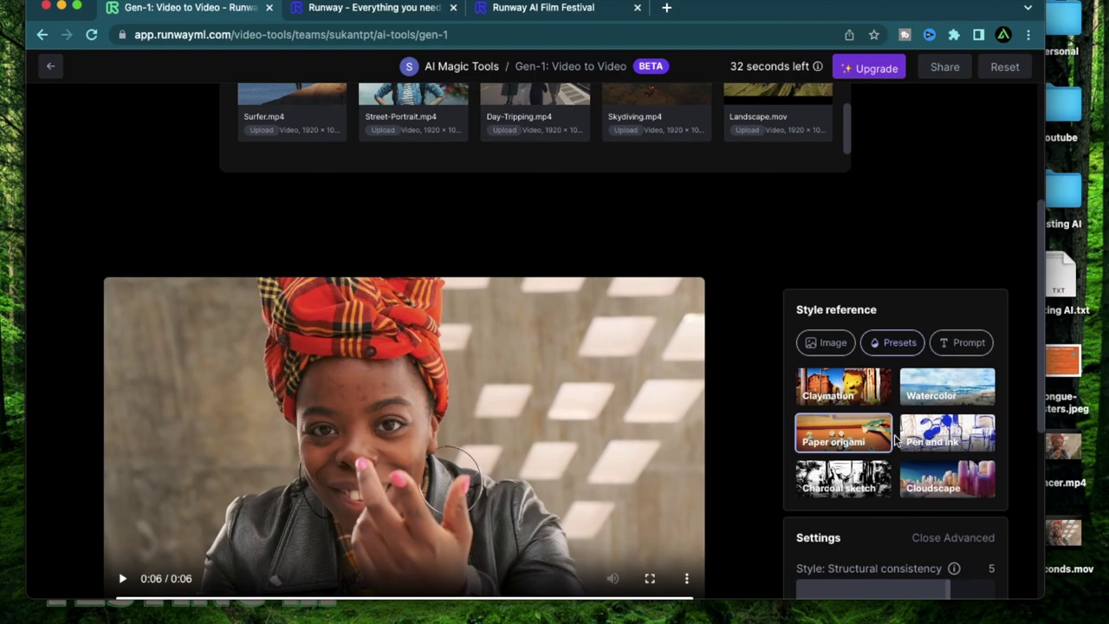
scroll(895, 439, up, 5)
scroll(895, 440, down, 5)
scroll(895, 440, down, 5)
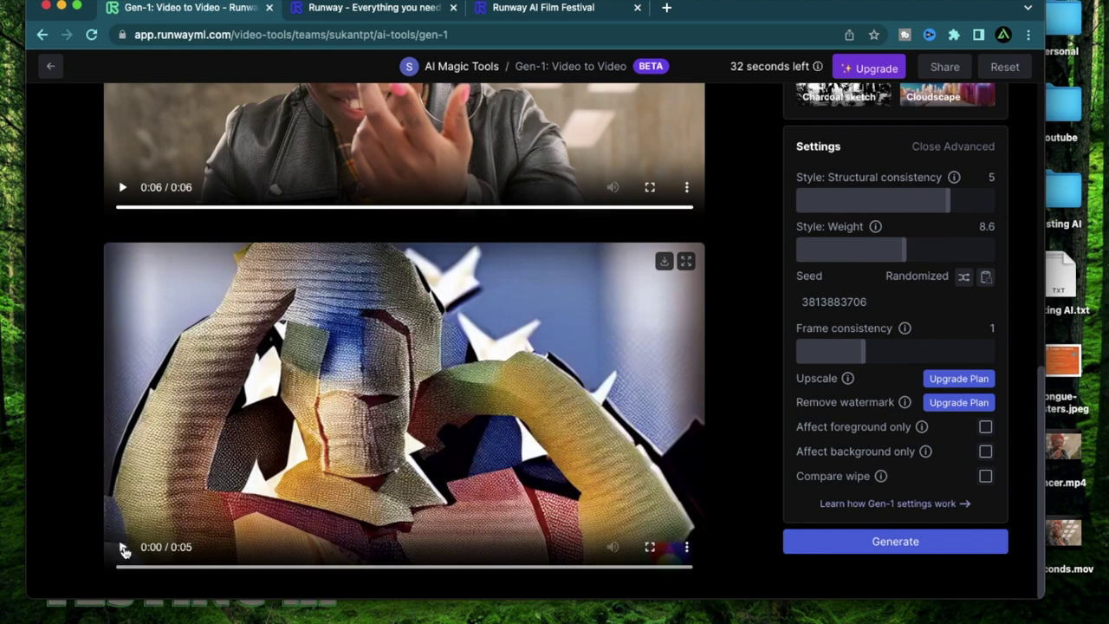
click(123, 550)
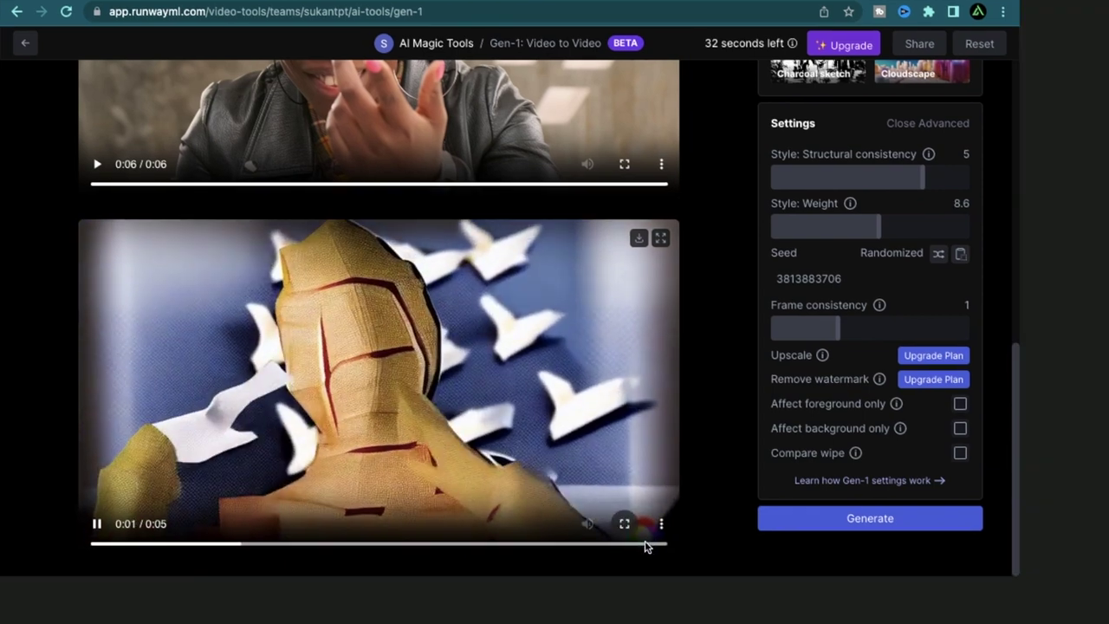
click(623, 524)
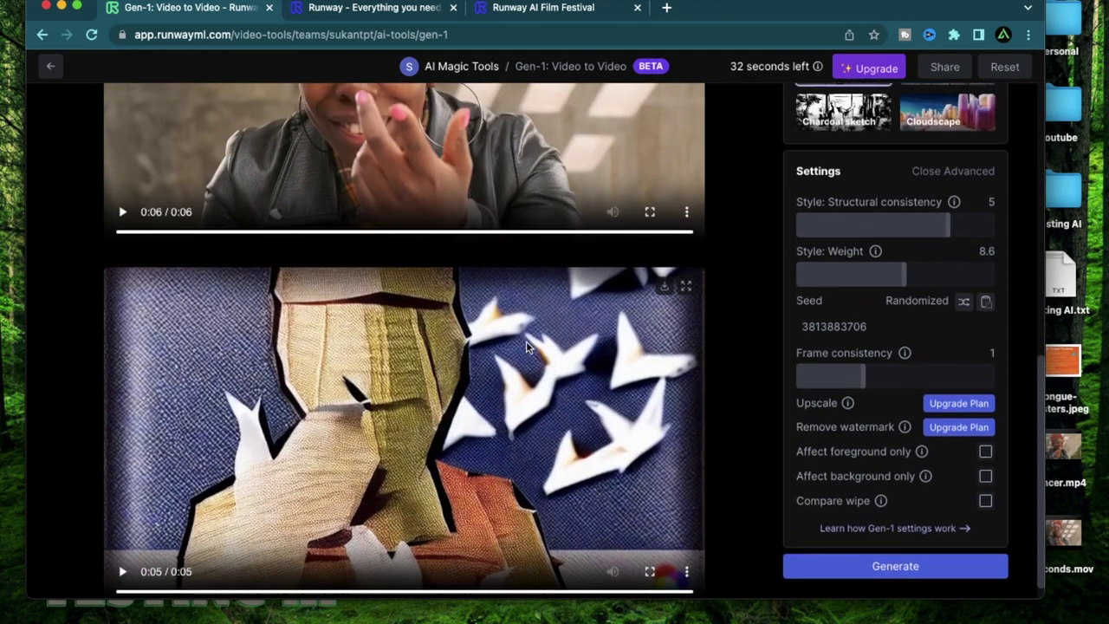
- Compare the generated Paper origami video with the original dancer clip above it
scroll(525, 347, up, 5)
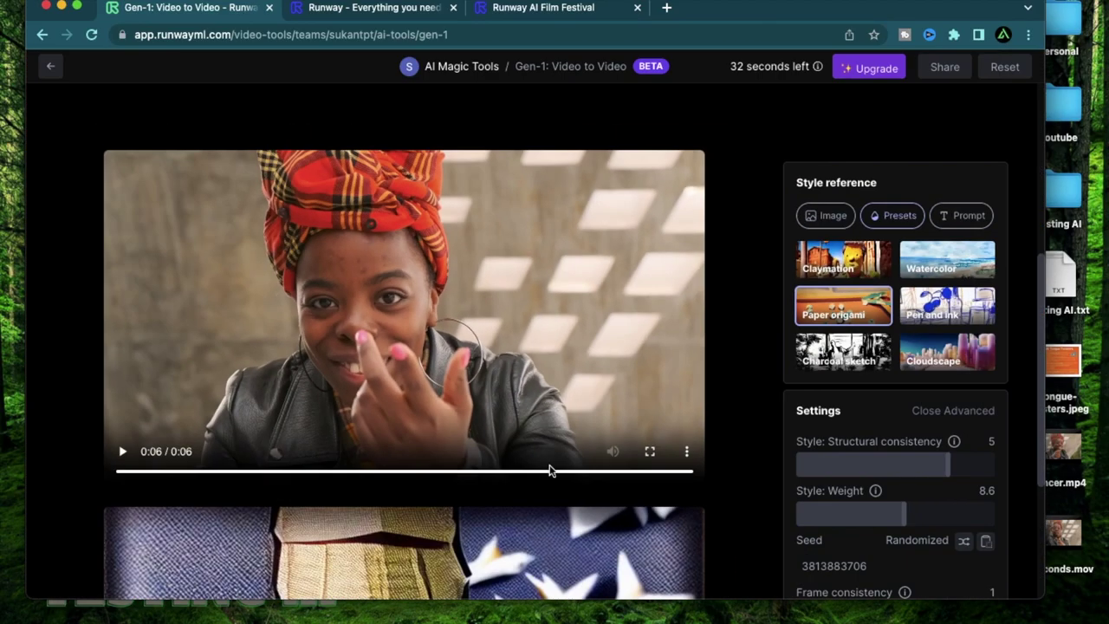
scroll(549, 470, down, 5)
scroll(573, 429, up, 5)
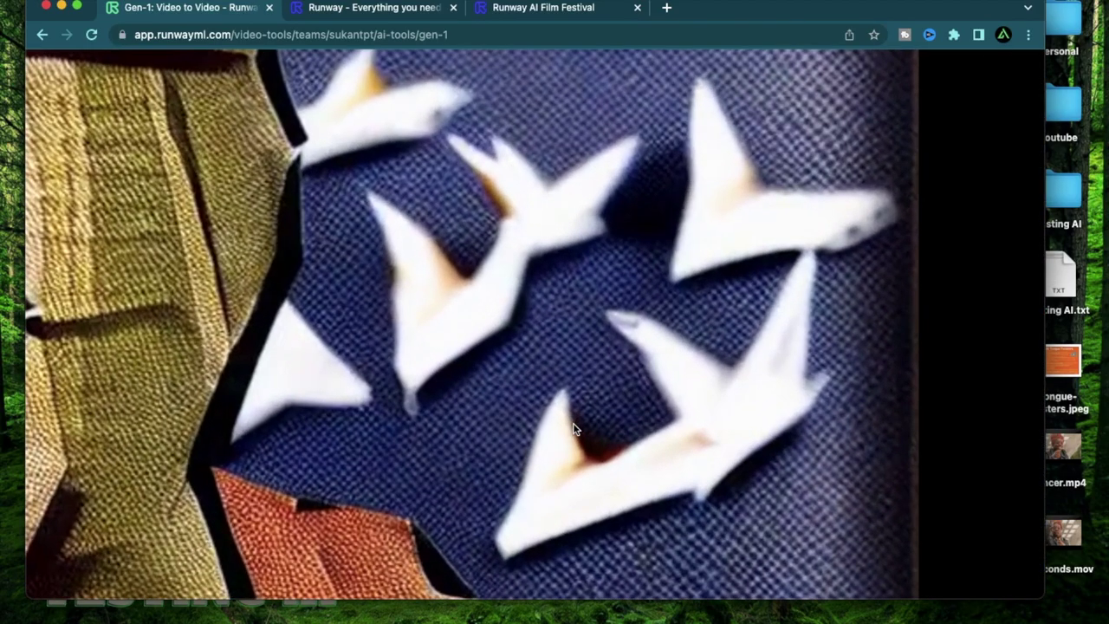
scroll(573, 429, down, 5)
scroll(567, 401, up, 4)
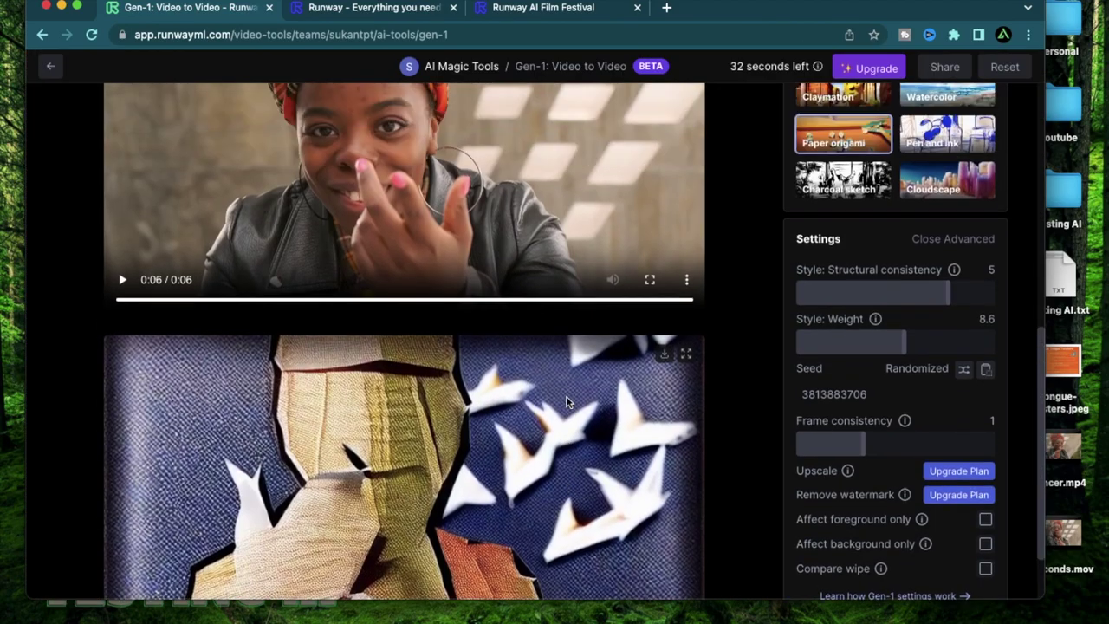
scroll(567, 403, down, 4)
scroll(567, 401, up, 2)
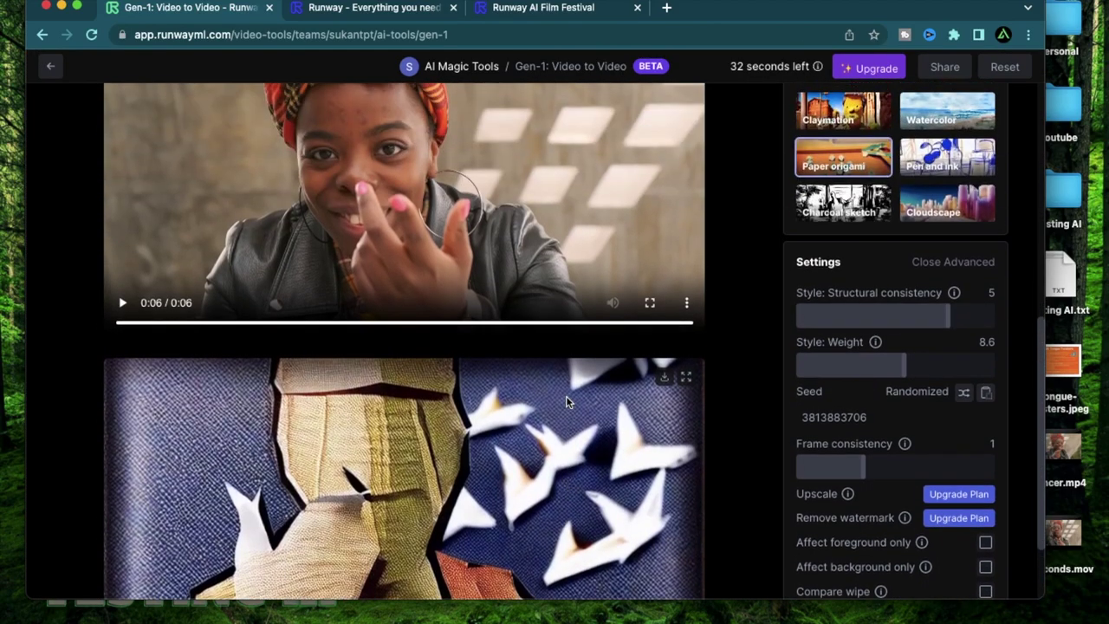
scroll(567, 401, down, 2)
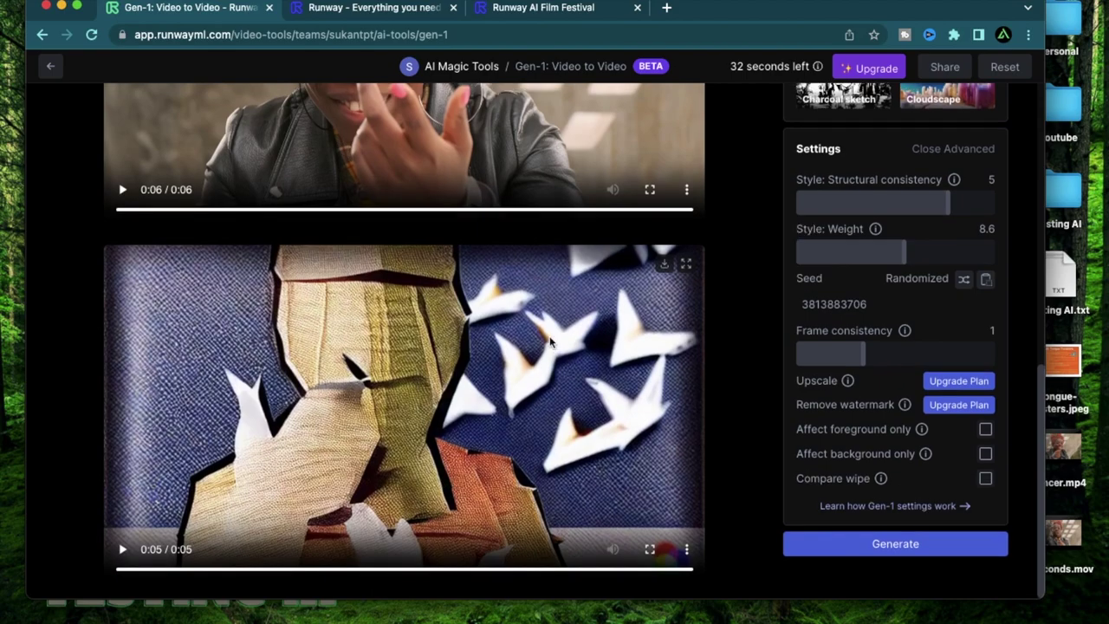
- Close and reopen the Advanced settings and examine the style, seed, frame consistency, upscale, watermark and foreground or background options
click(952, 145)
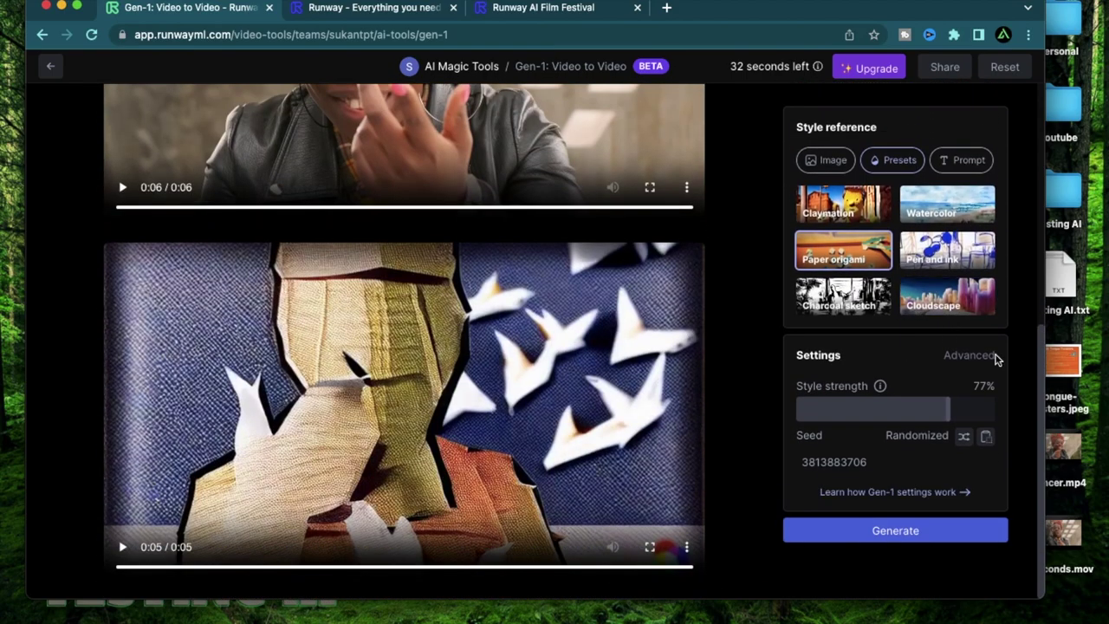
scroll(995, 359, up, 5)
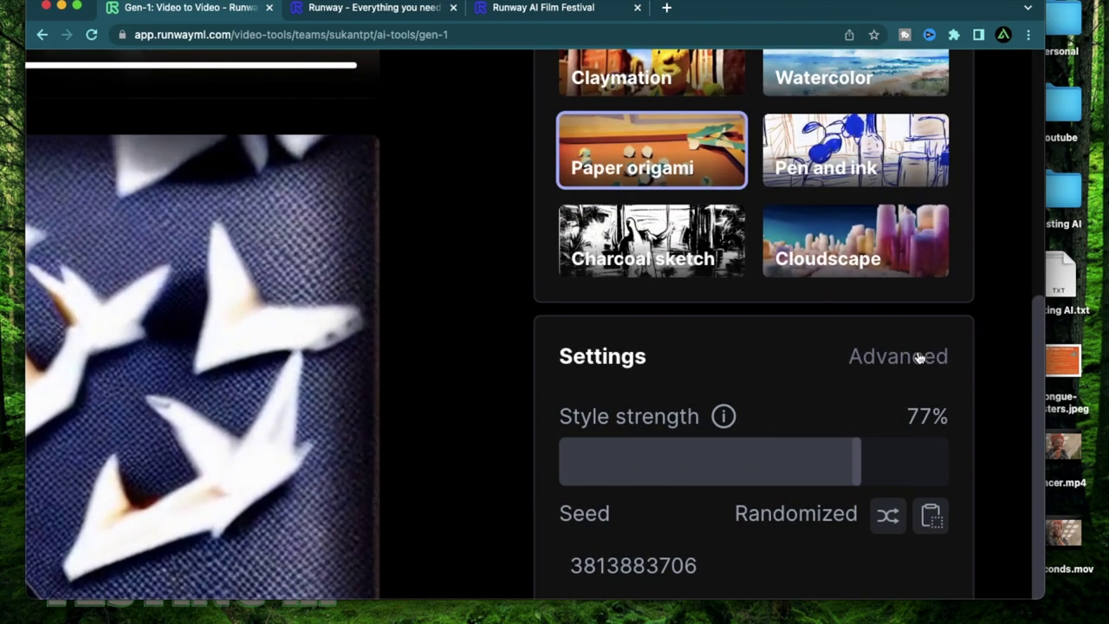
click(918, 358)
scroll(789, 309, down, 5)
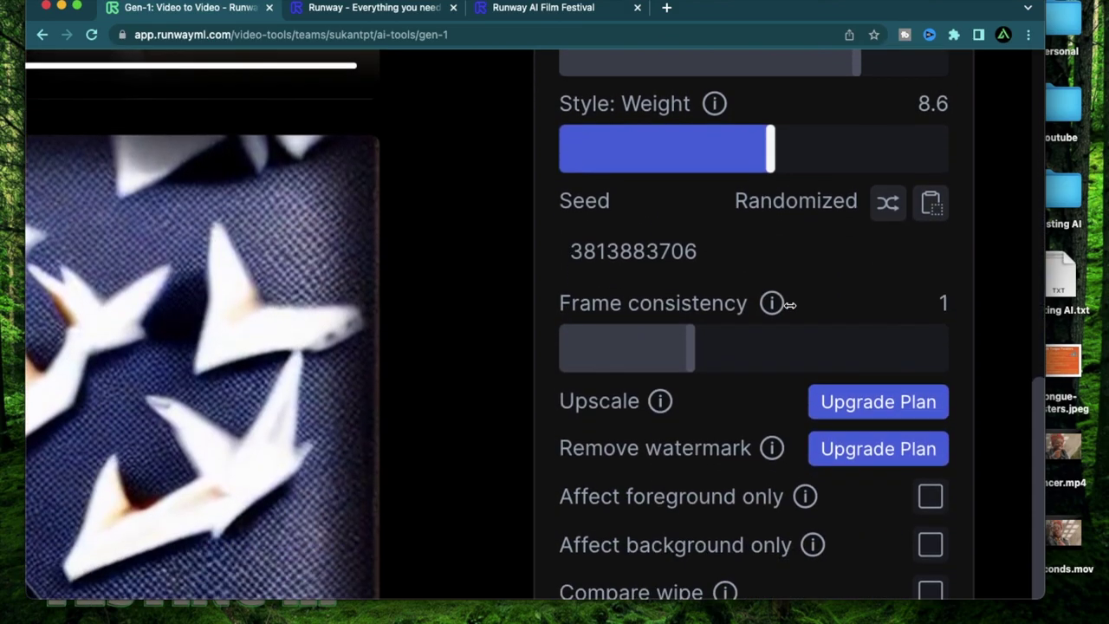
scroll(789, 307, down, 3)
scroll(789, 308, up, 8)
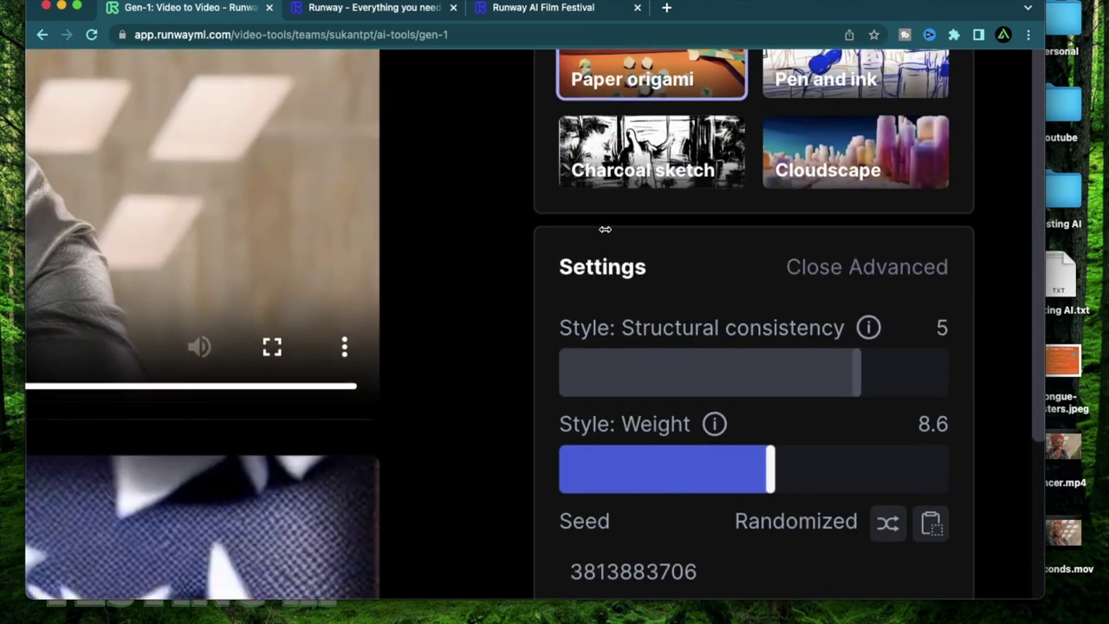
scroll(604, 228, up, 5)
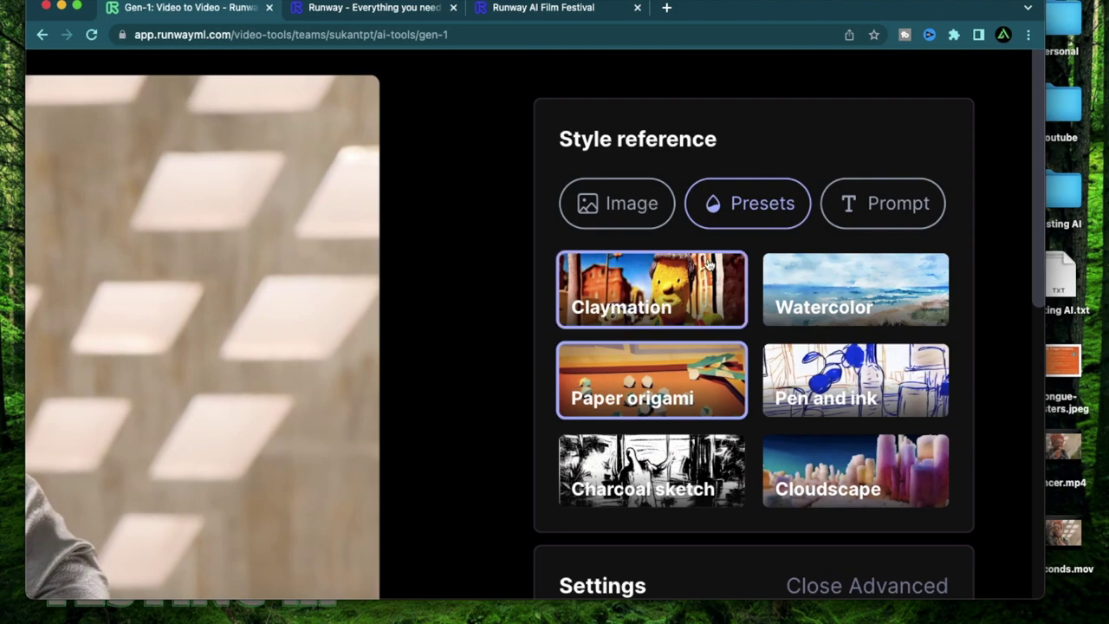
scroll(735, 441, down, 6)
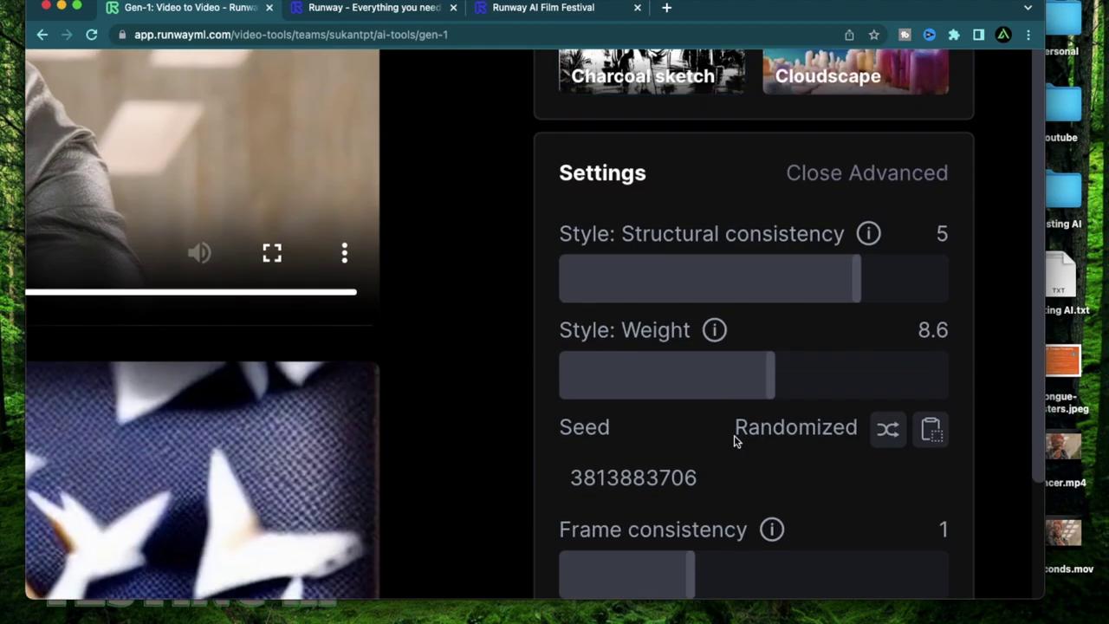
scroll(734, 442, down, 2)
scroll(735, 442, down, 2)
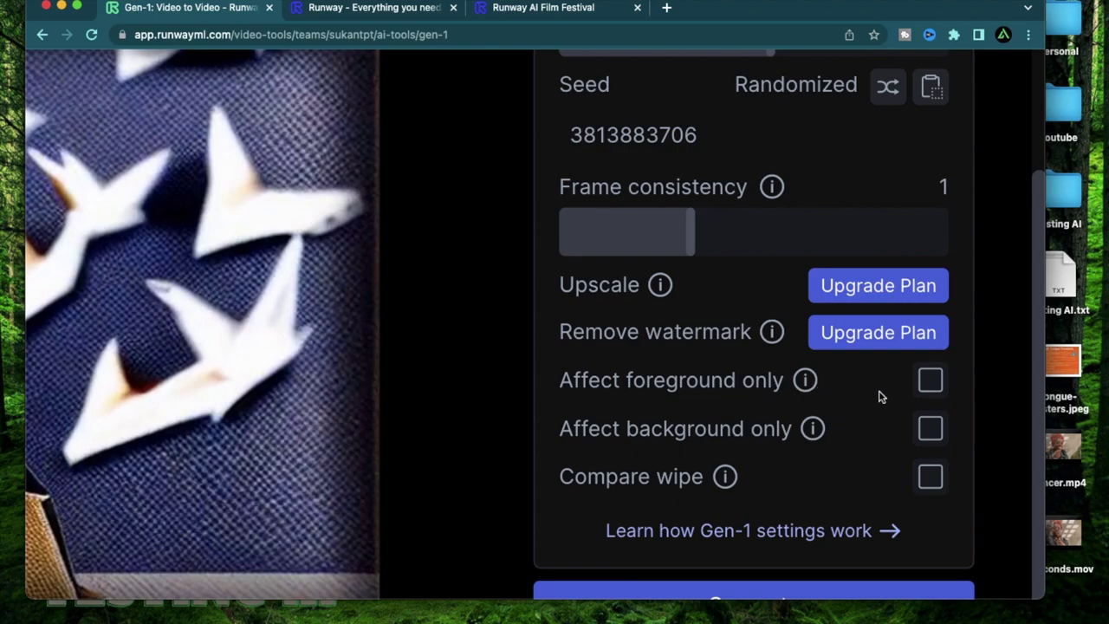
- Read the explanations of Affect foreground only and Affect background only, and enable Affect background only
click(930, 388)
mouse_move(809, 384)
click(806, 383)
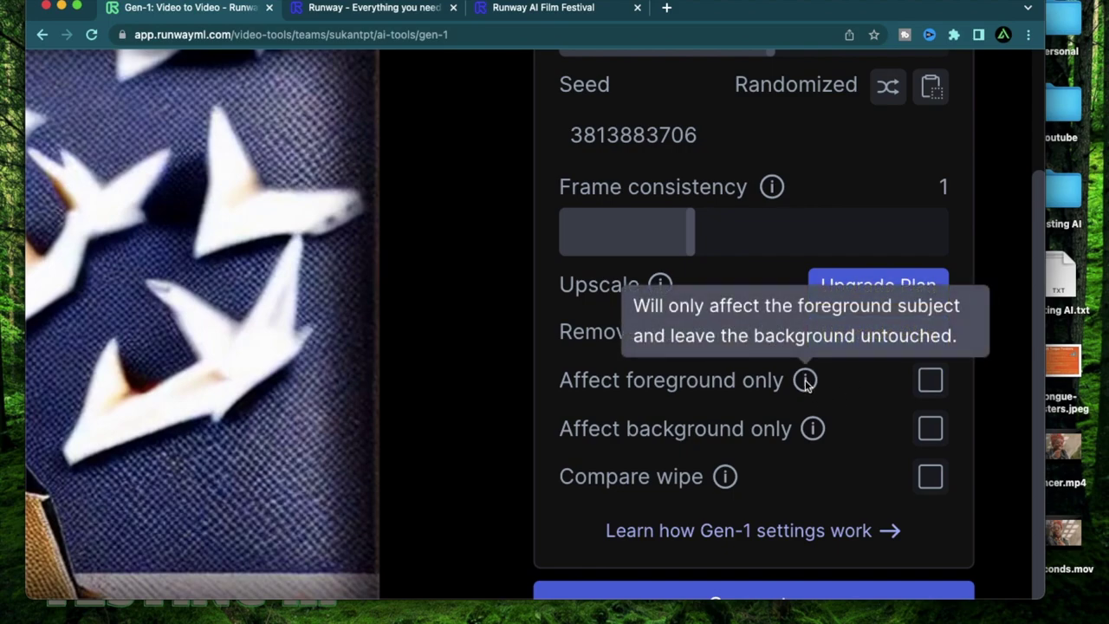
click(856, 424)
click(860, 424)
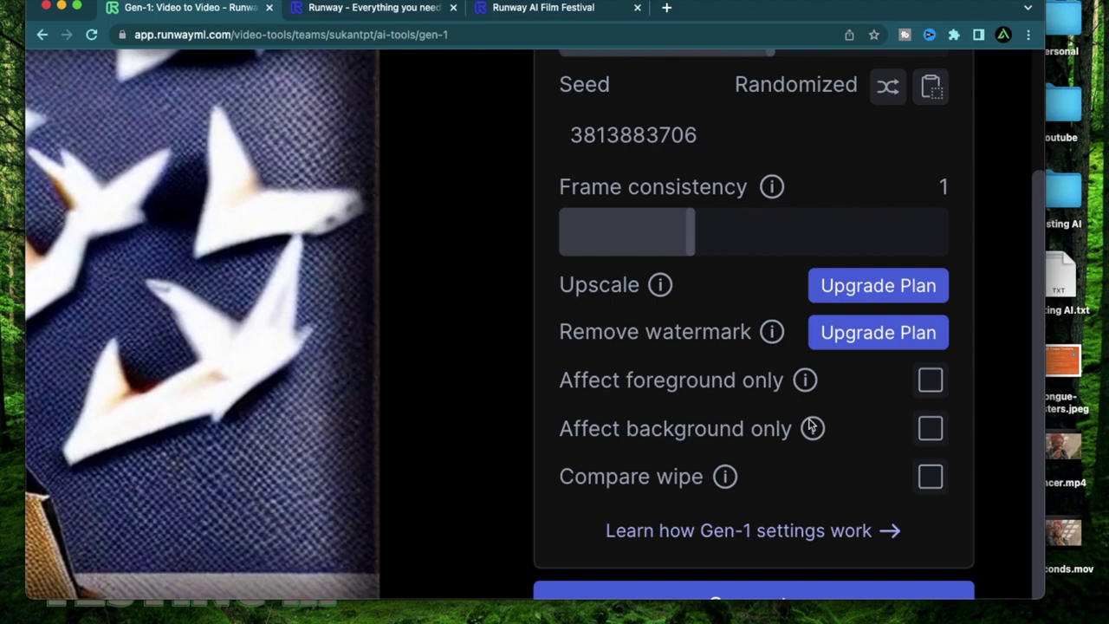
click(927, 440)
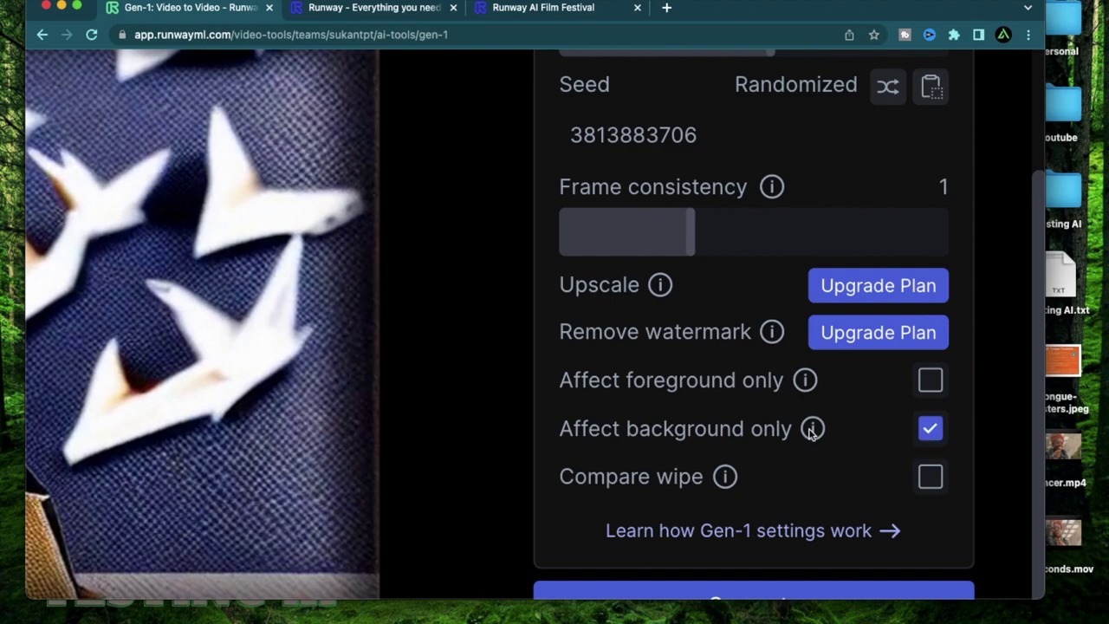
mouse_move(812, 433)
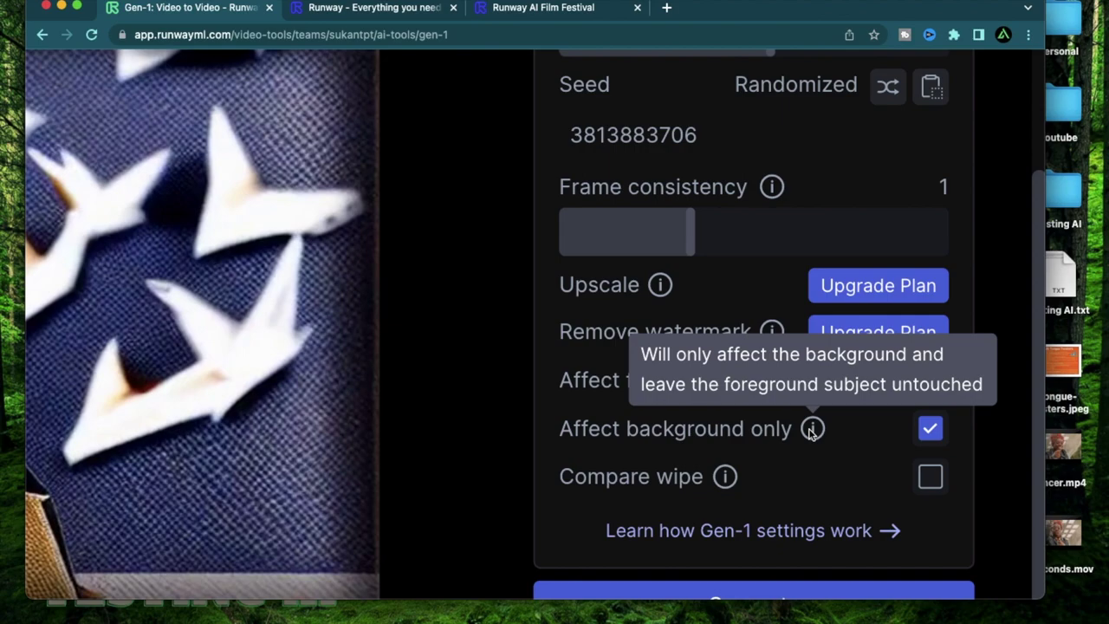
- Read the explanation of the Style: Weight setting
scroll(718, 336, up, 5)
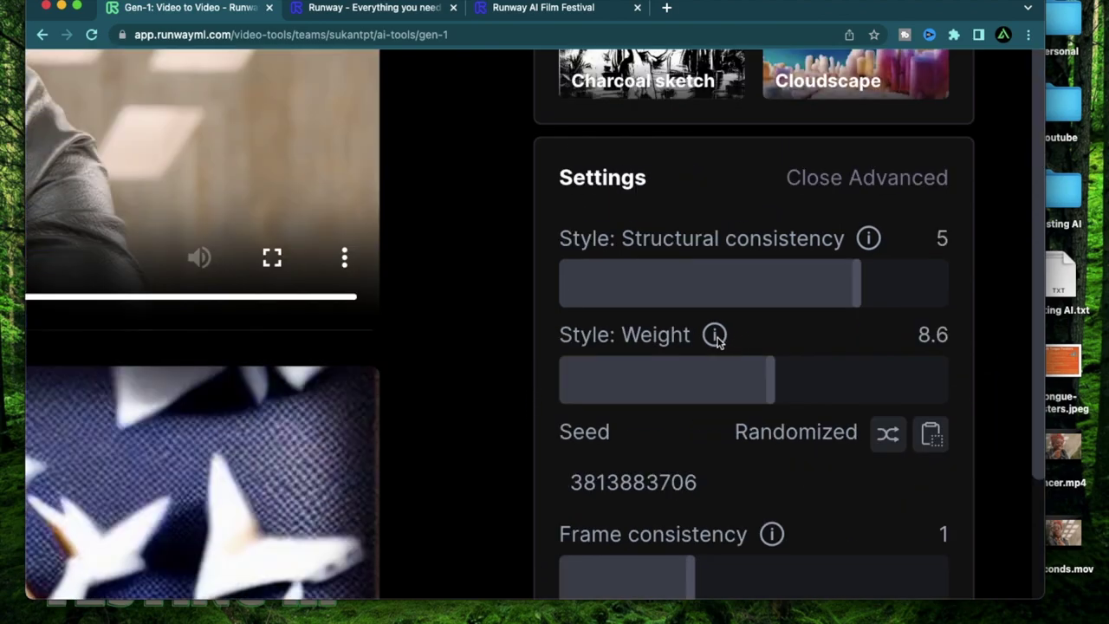
mouse_move(716, 339)
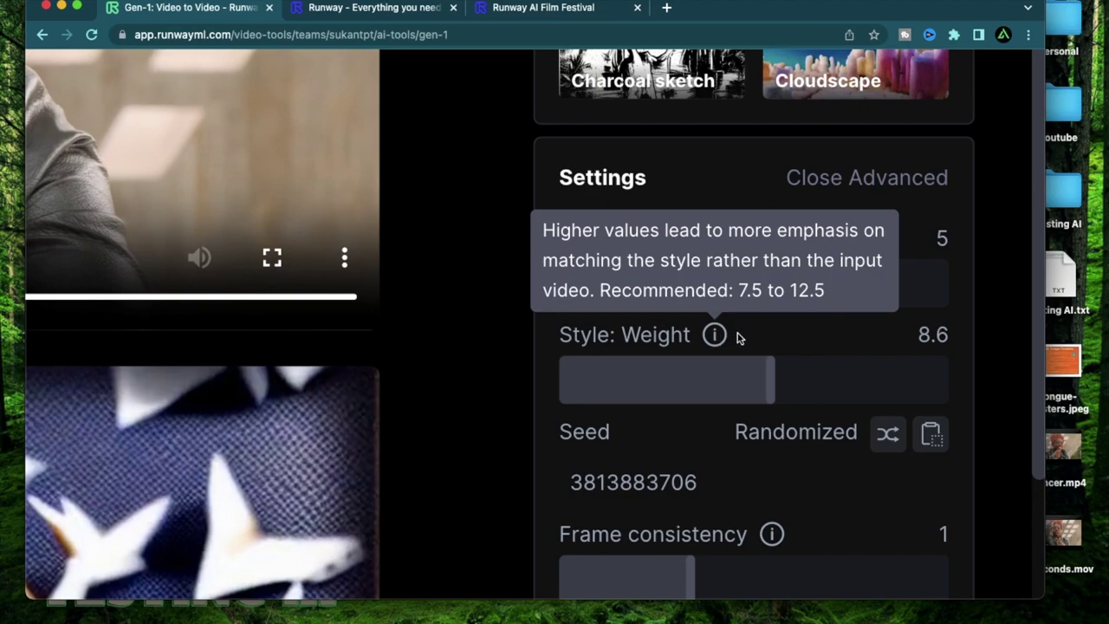
- Read the explanation of the Style: Structural consistency setting
scroll(731, 329, up, 5)
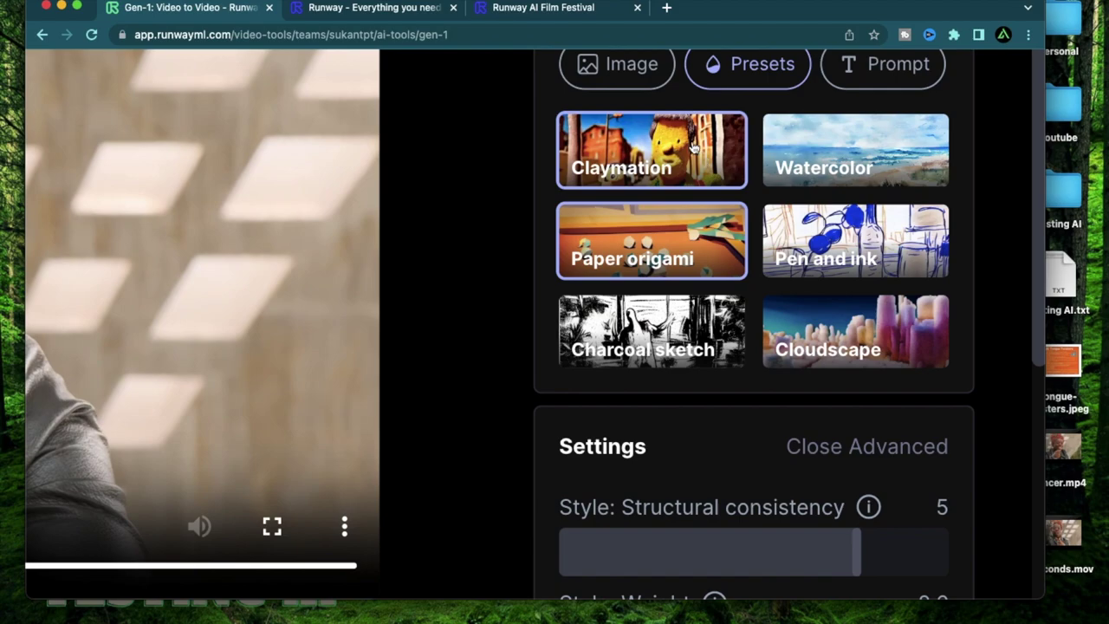
scroll(742, 307, down, 5)
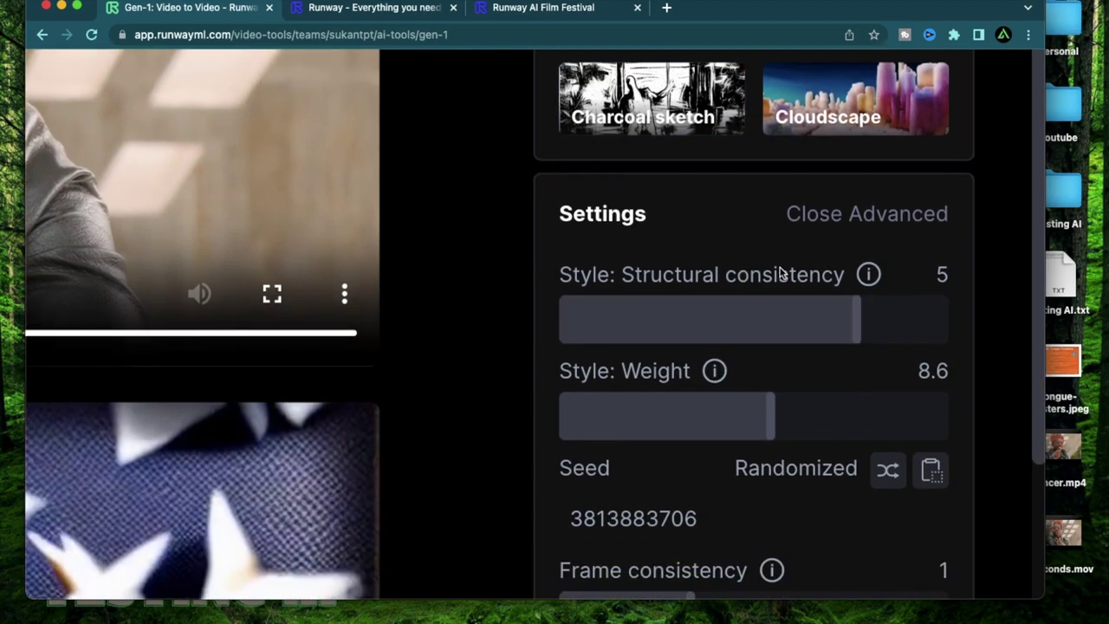
mouse_move(869, 283)
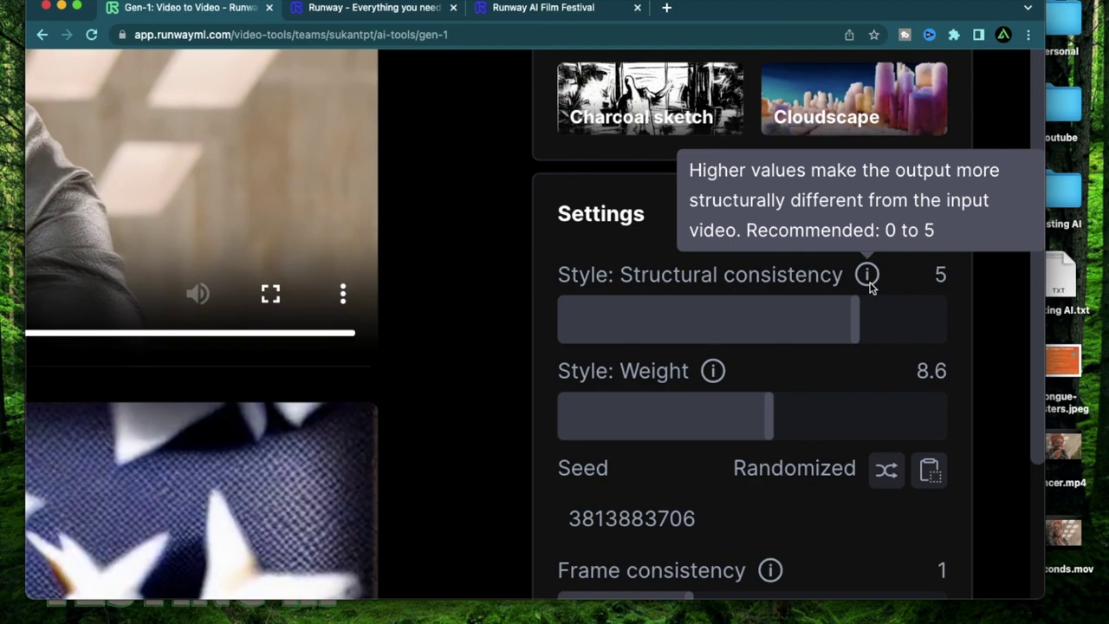
- Set Style: Structural consistency to 7 and enable Affect background only
scroll(400, 243, left, 5)
scroll(400, 242, down, 5)
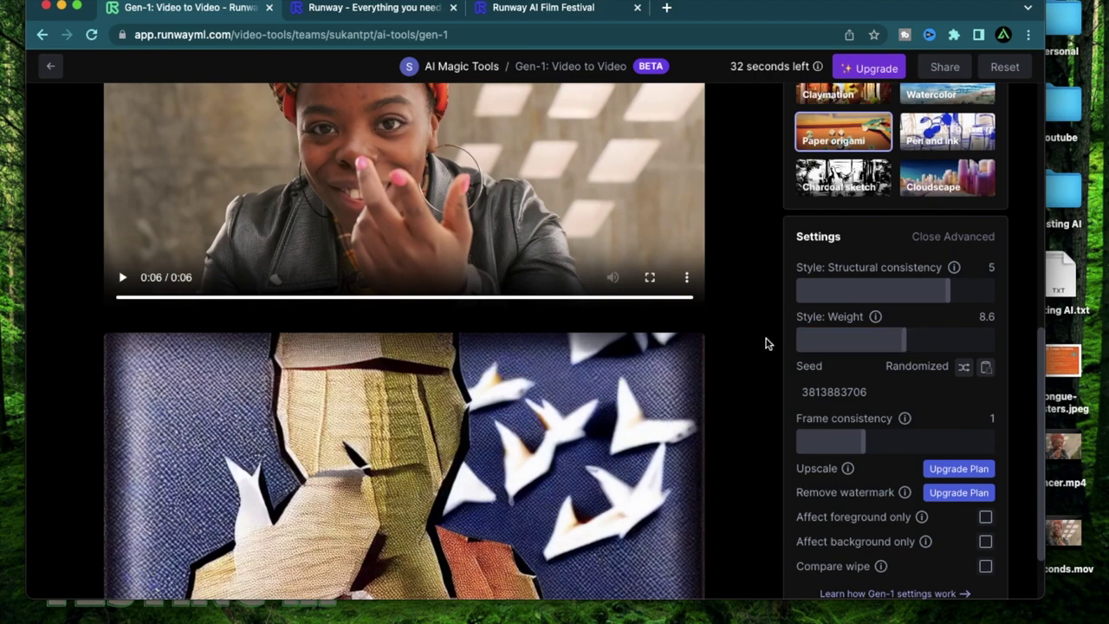
drag(950, 296, 986, 298)
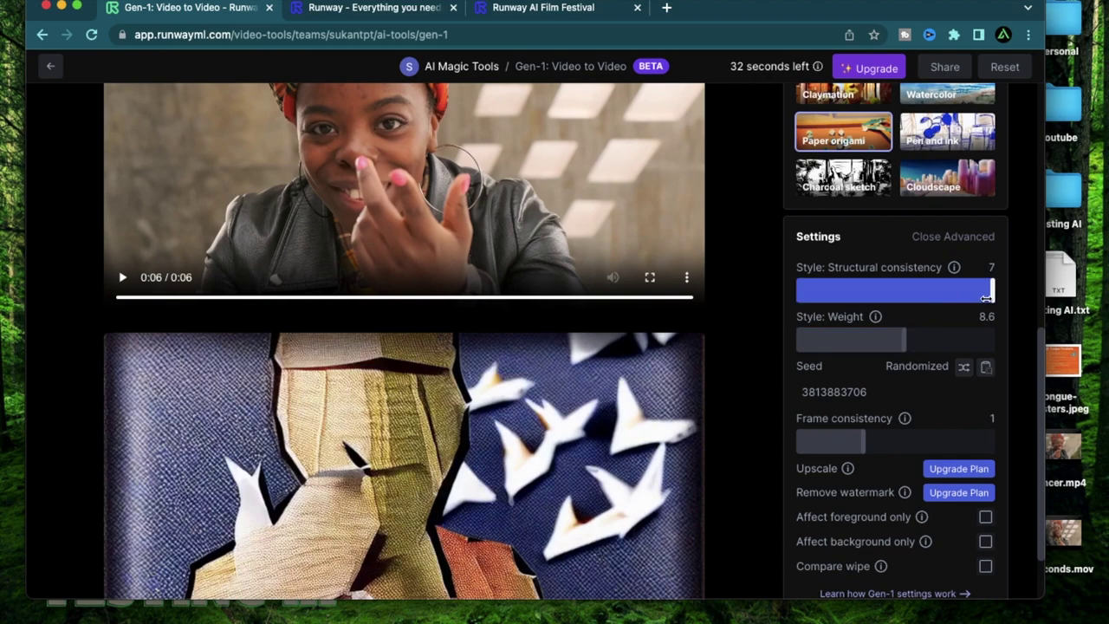
scroll(759, 285, down, 2)
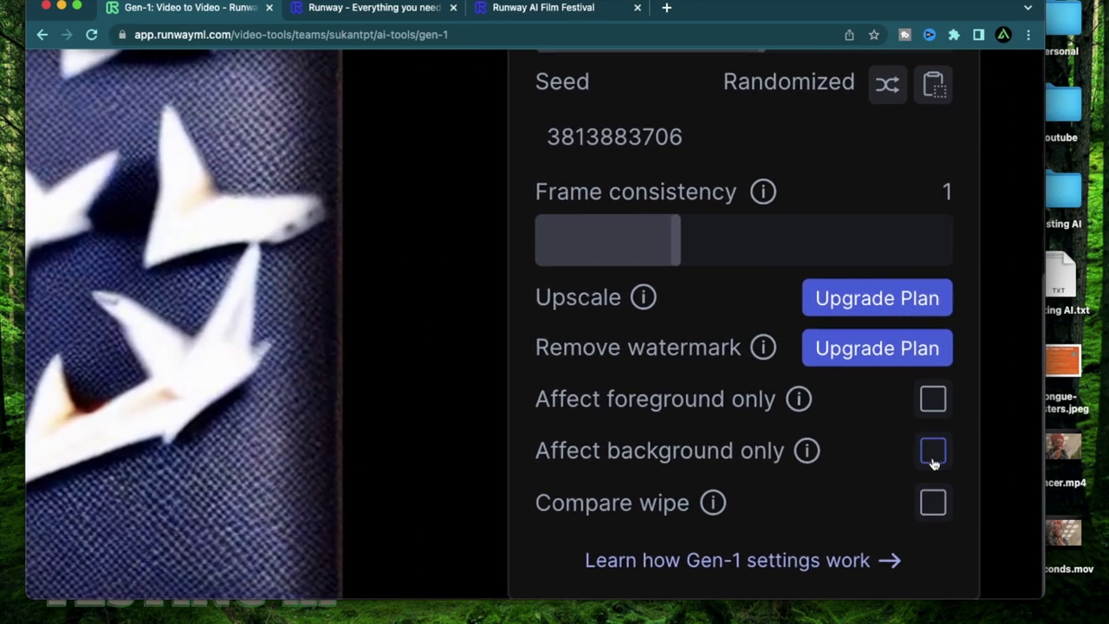
click(933, 452)
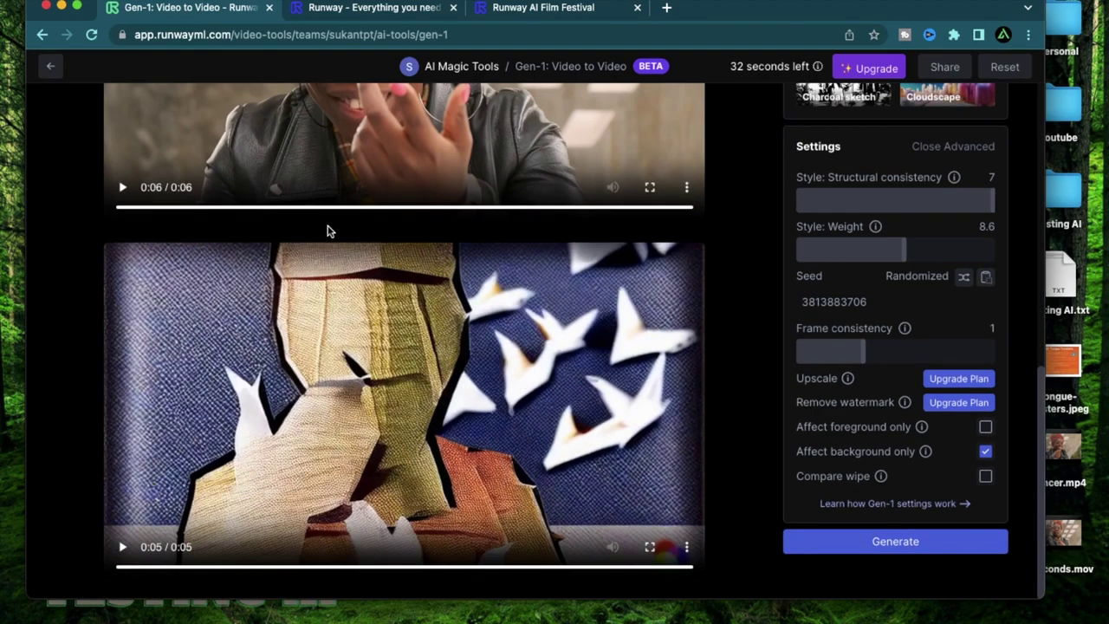
- Choose the Claymation preset as the style reference and generate a new version of the dancer clip
scroll(327, 230, up, 4)
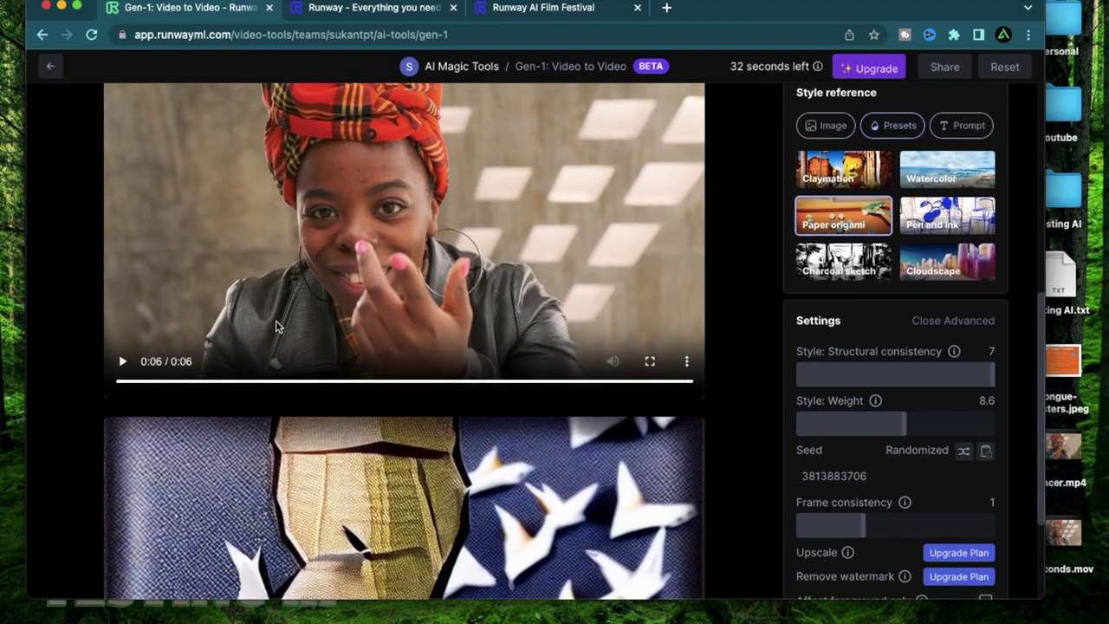
scroll(475, 322, down, 1)
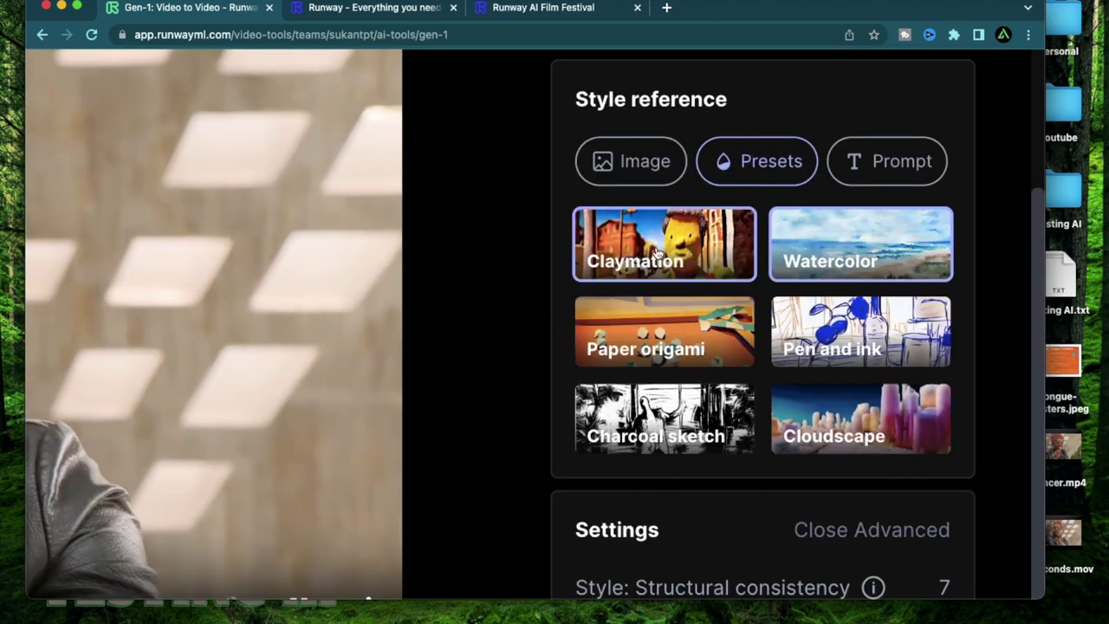
click(656, 253)
scroll(510, 395, down, 5)
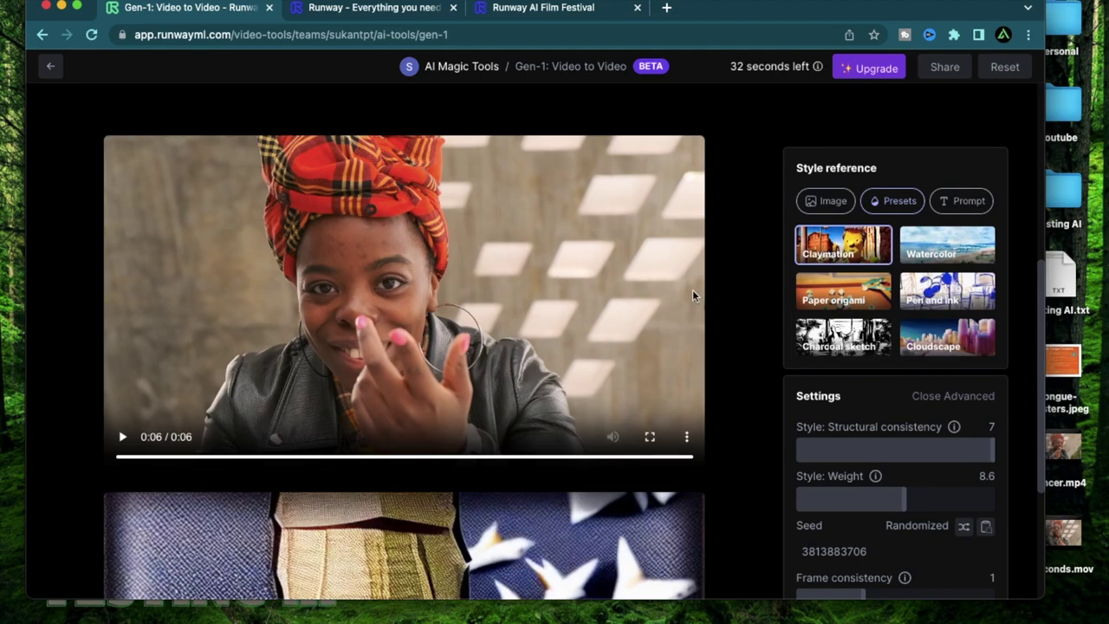
scroll(692, 295, down, 3)
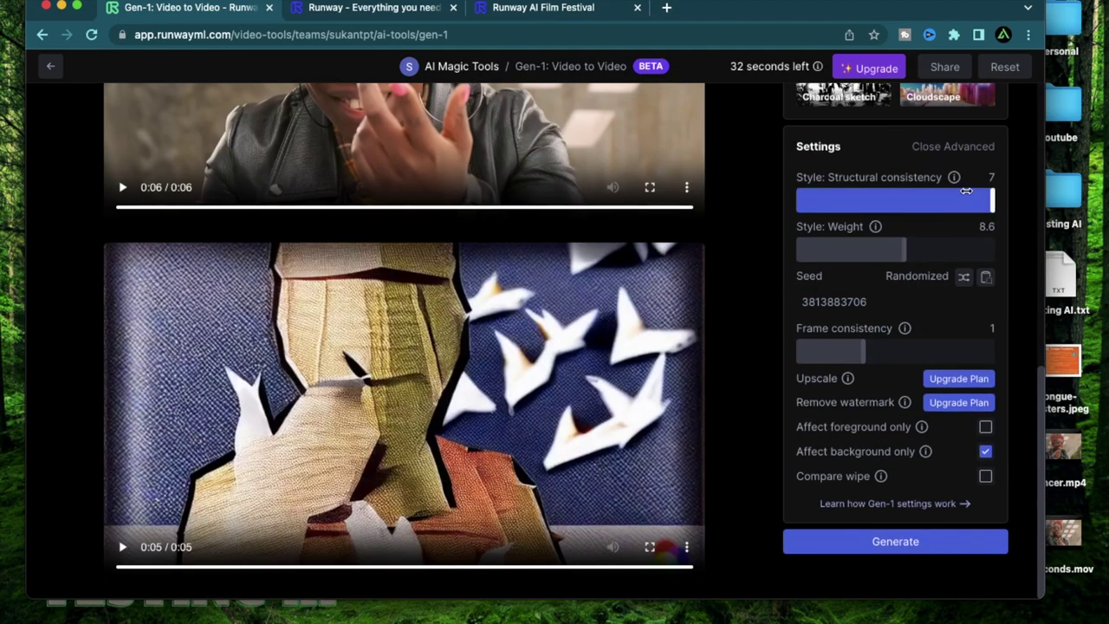
scroll(962, 191, up, 5)
scroll(844, 394, down, 5)
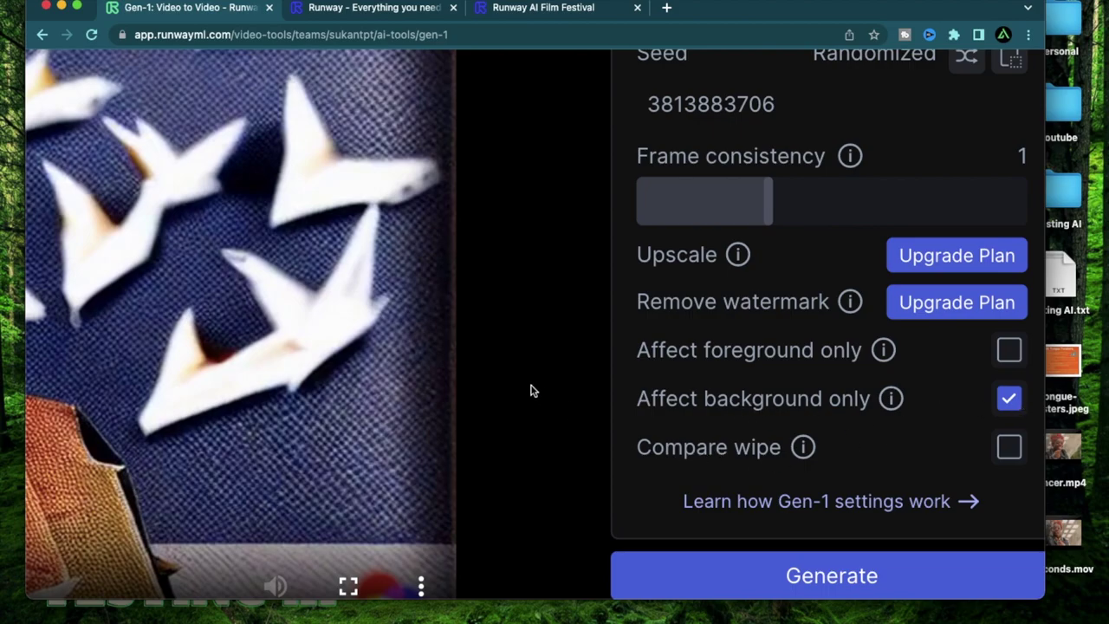
click(920, 586)
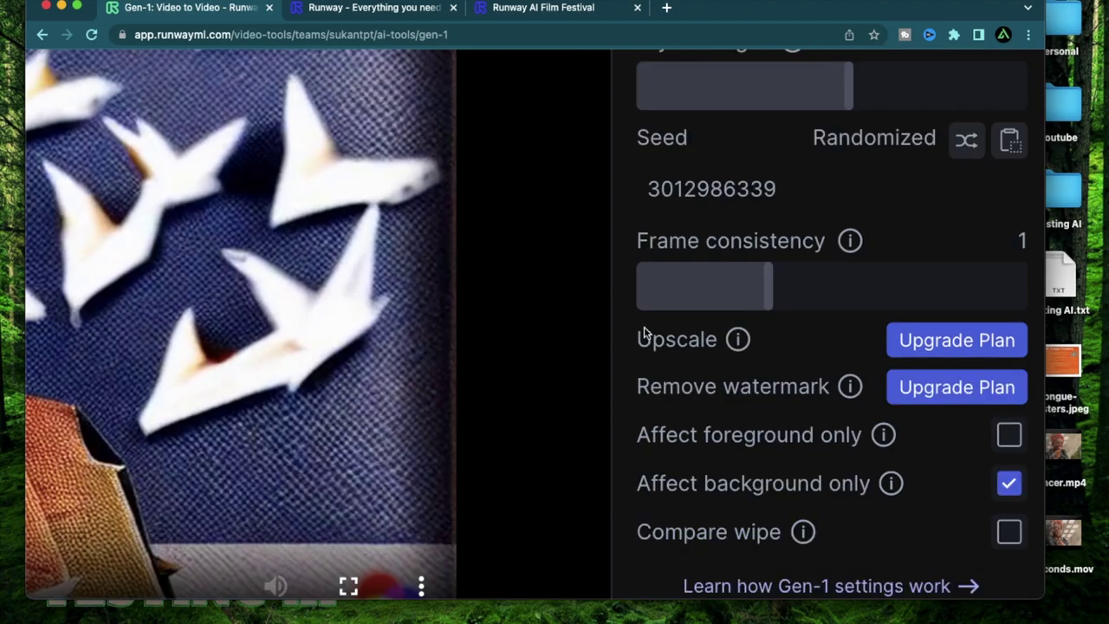
- Open the playback options of the Paper origami video while the Claymation version is generating
scroll(643, 329, down, 5)
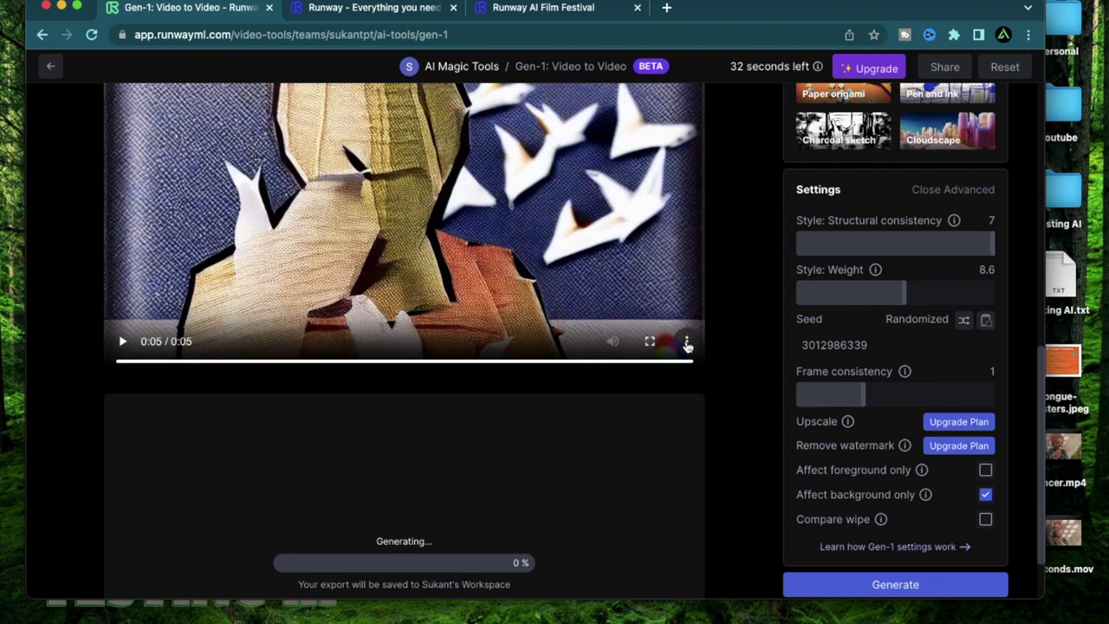
click(686, 341)
click(643, 275)
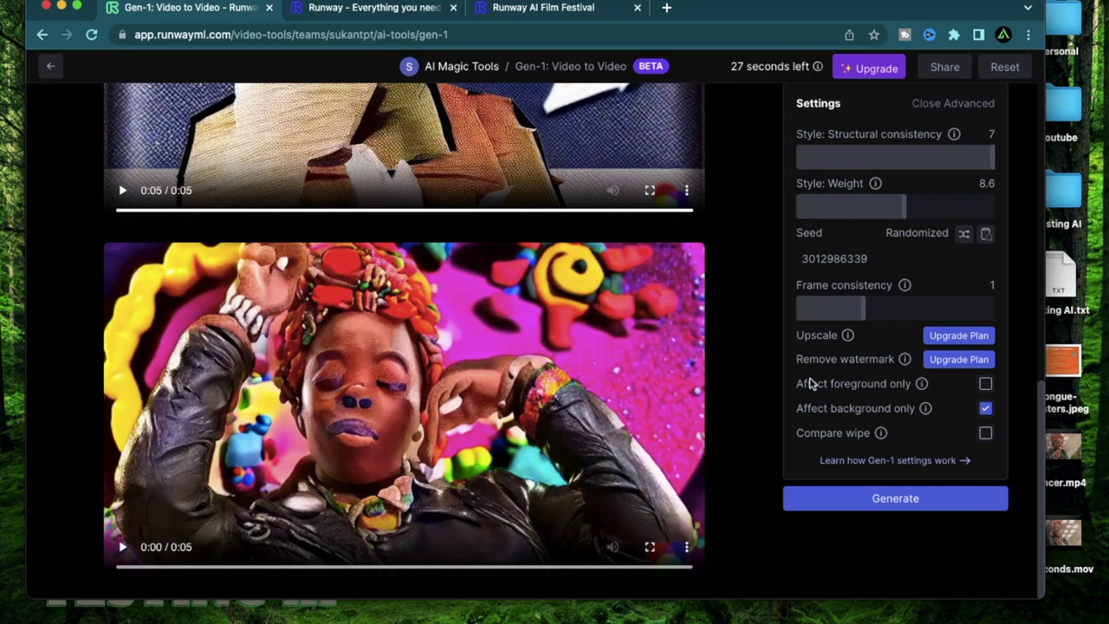
- Review the style preset, structural consistency, weight, seed, frame consistency and background-only settings used for the Claymation video
scroll(810, 384, up, 5)
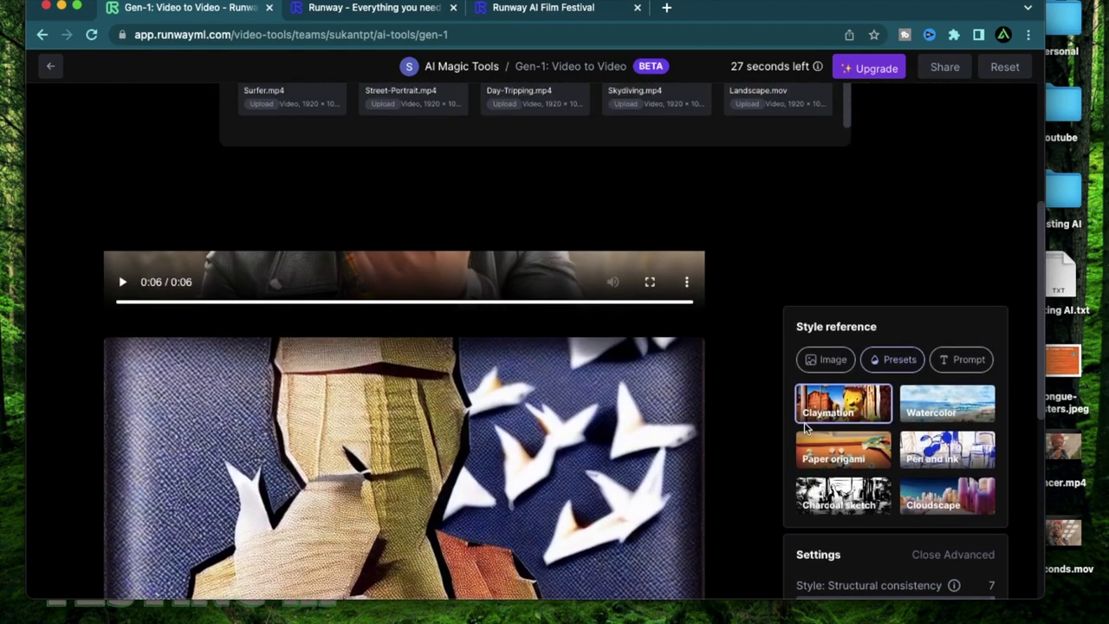
scroll(804, 428, up, 5)
scroll(804, 428, right, 2)
scroll(804, 428, down, 6)
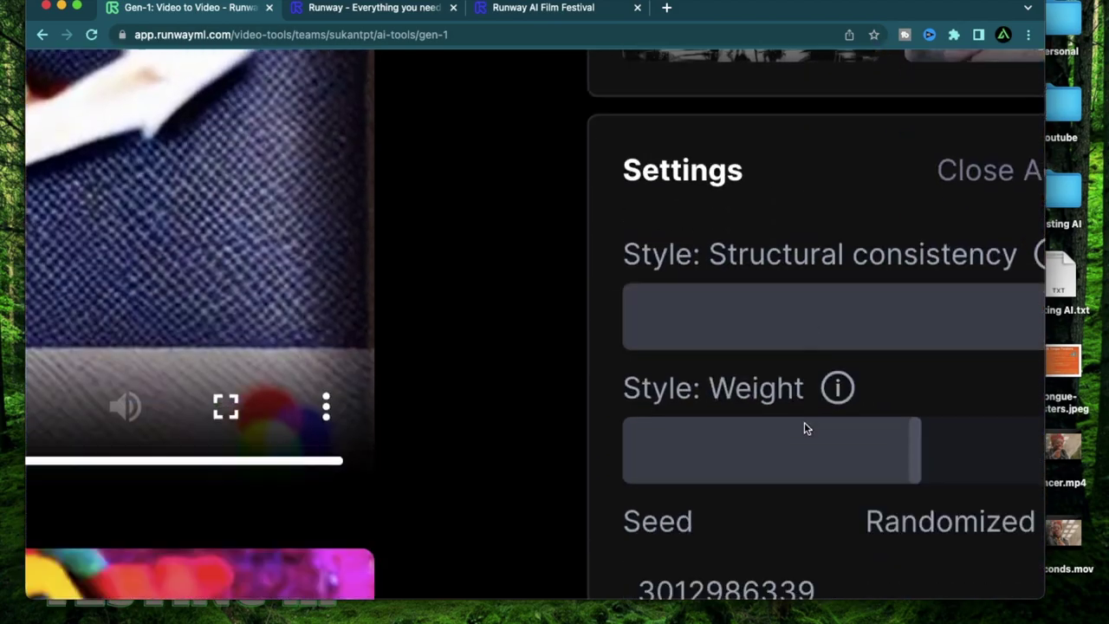
scroll(804, 428, down, 3)
scroll(804, 428, up, 2)
scroll(725, 427, right, 2)
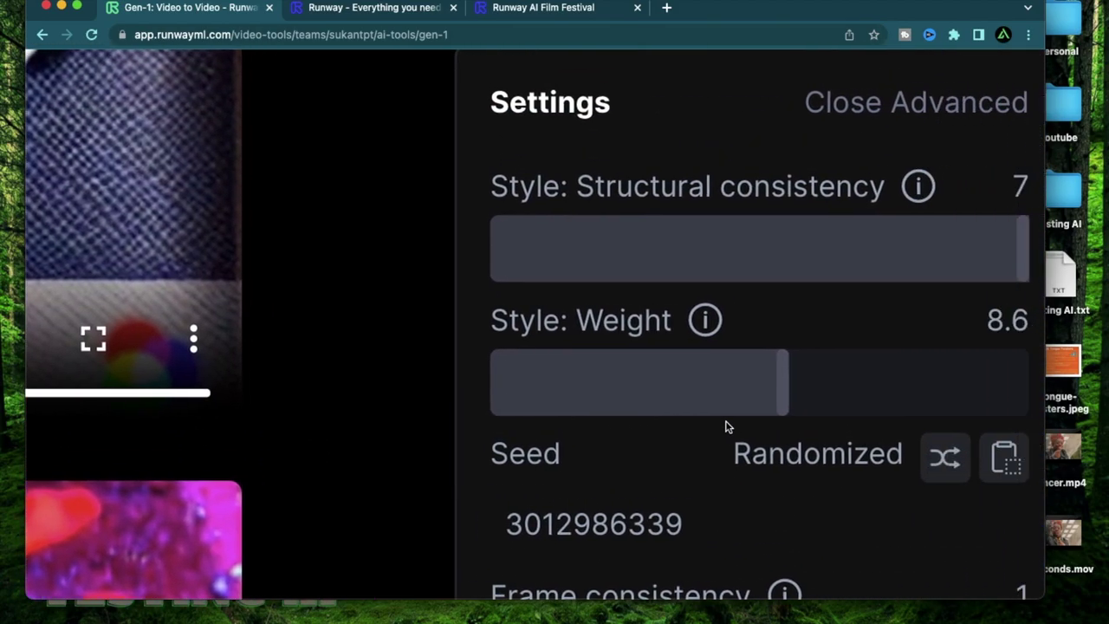
ctrl+scroll(726, 426, down, 5)
ctrl+scroll(944, 260, up, 5)
scroll(946, 284, down, 5)
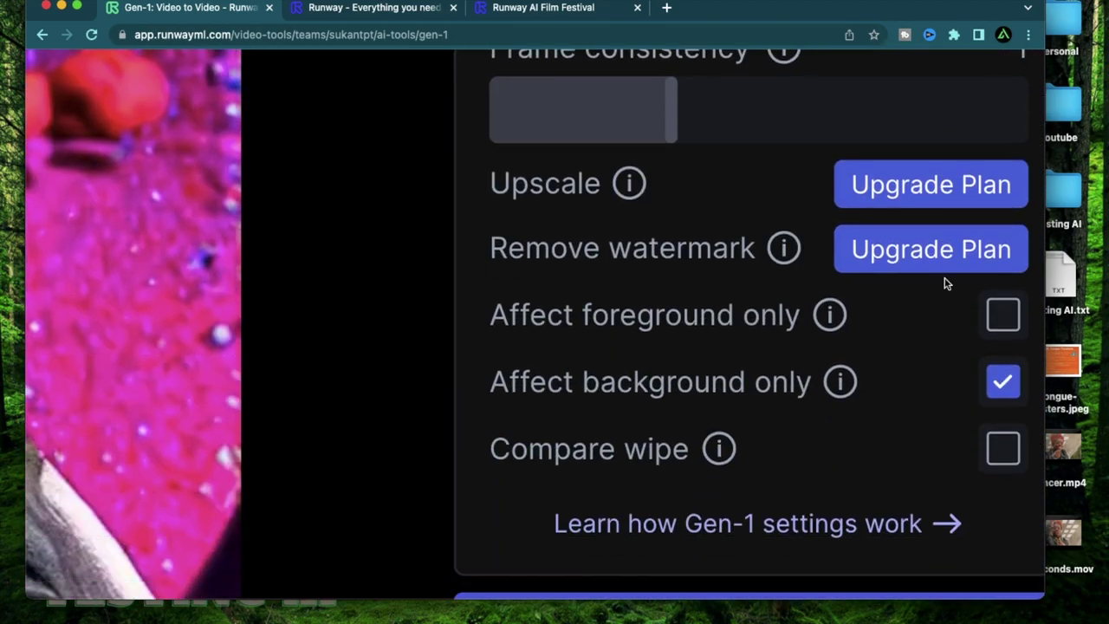
scroll(946, 284, down, 2)
scroll(772, 315, right, 2)
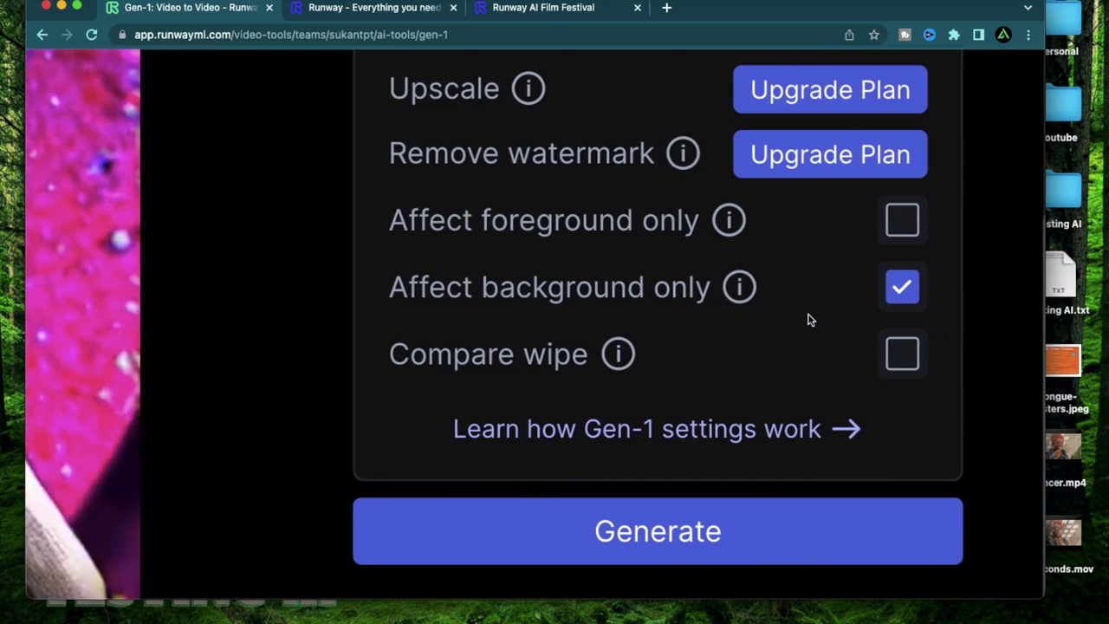
ctrl+scroll(565, 323, down, 5)
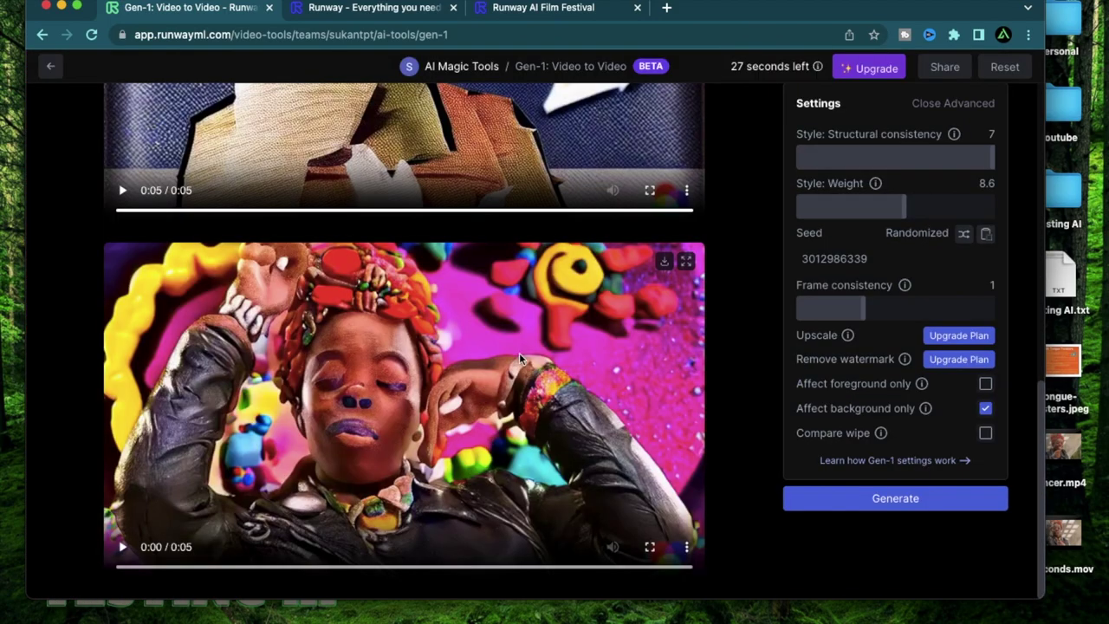
- Move the original dancer clip back near its start to compare it with the Claymation result, and view that result full screen
scroll(554, 277, up, 3)
scroll(460, 335, down, 3)
scroll(579, 307, up, 6)
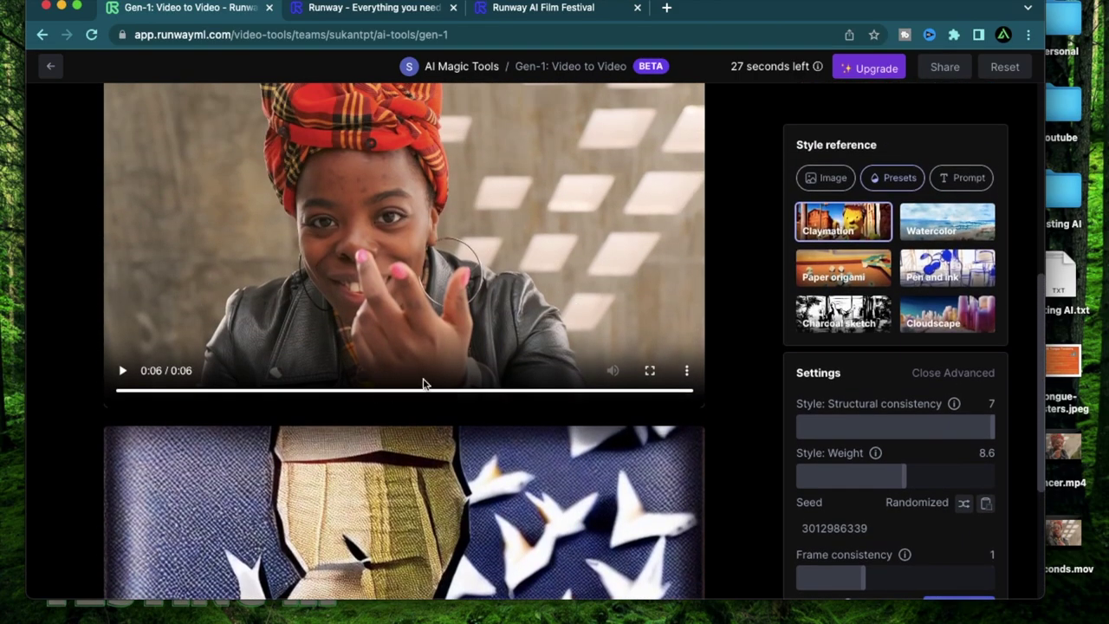
click(186, 393)
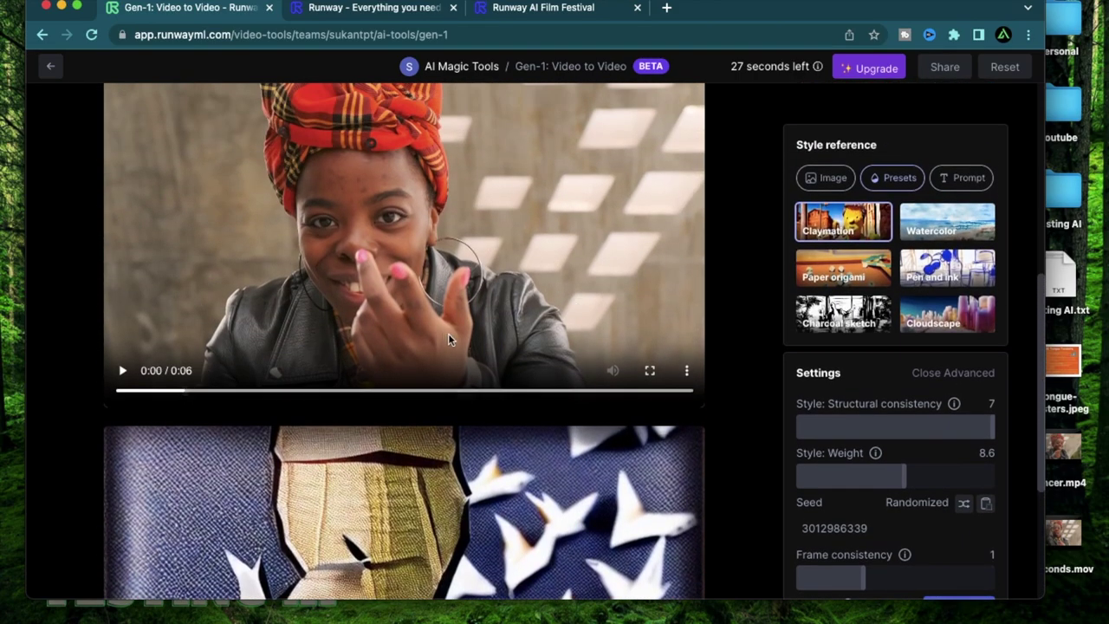
scroll(447, 335, down, 10)
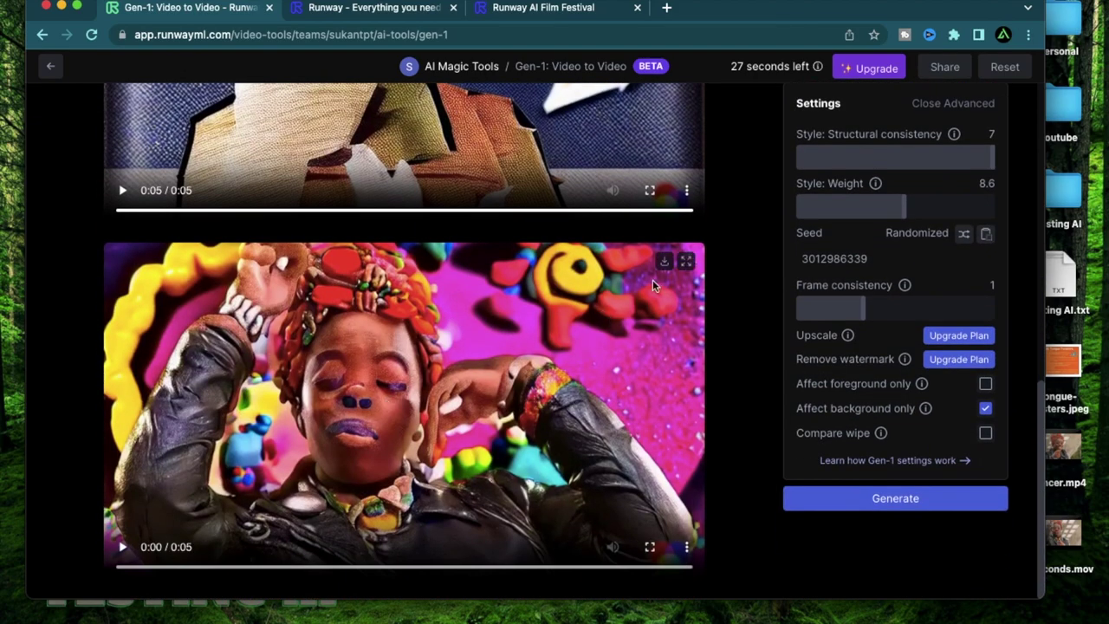
click(685, 261)
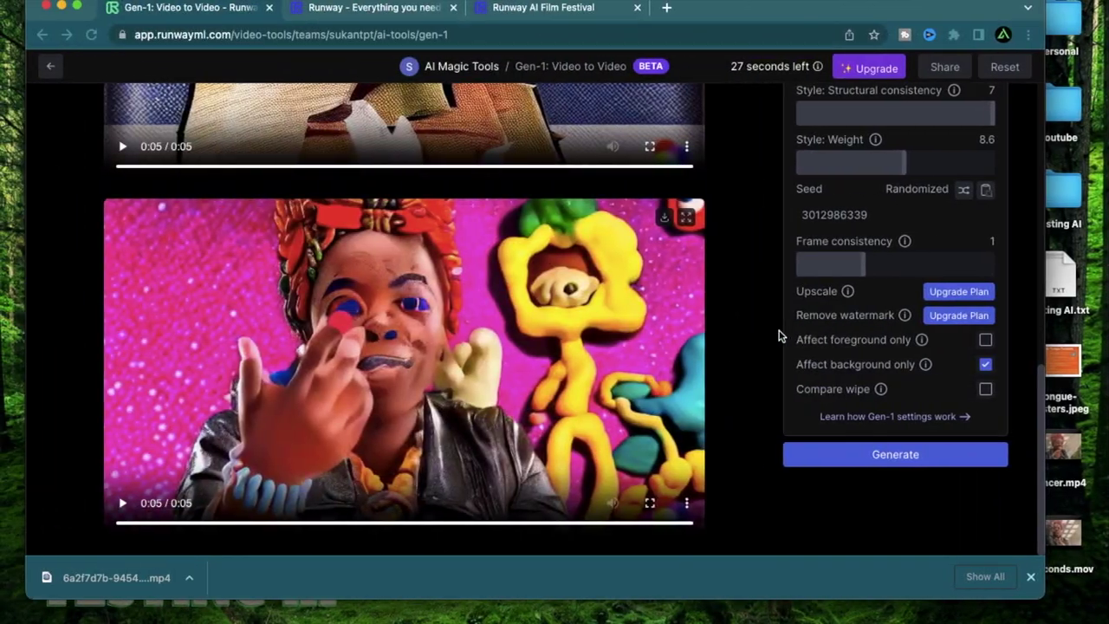
- Choose the Cloudscape preset and switch the effect from background only to Affect foreground only
scroll(307, 304, up, 5)
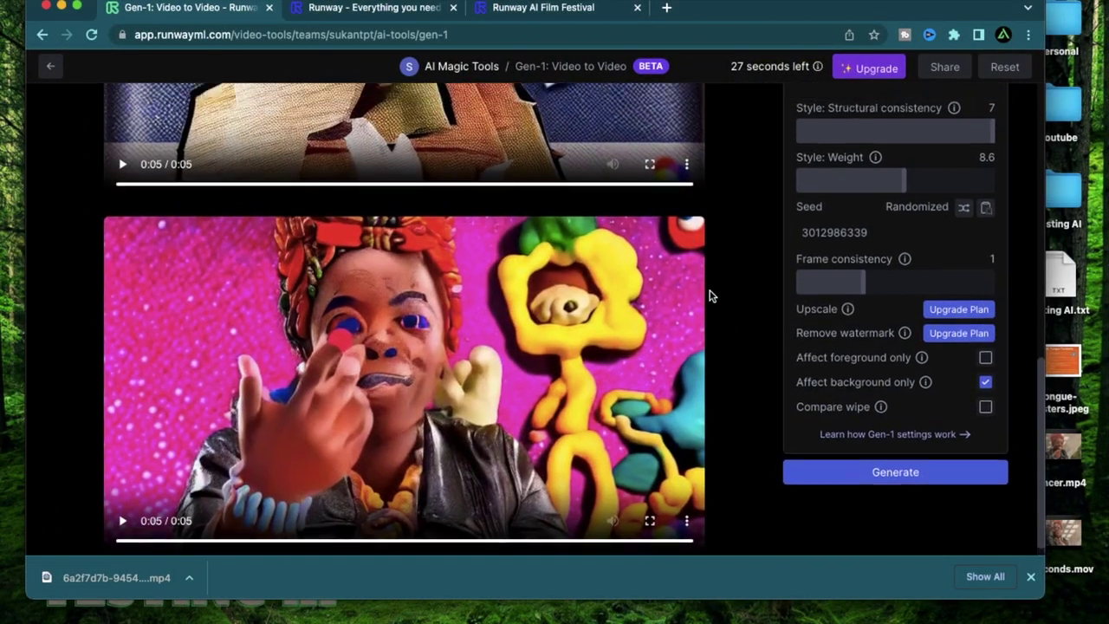
scroll(727, 339, up, 5)
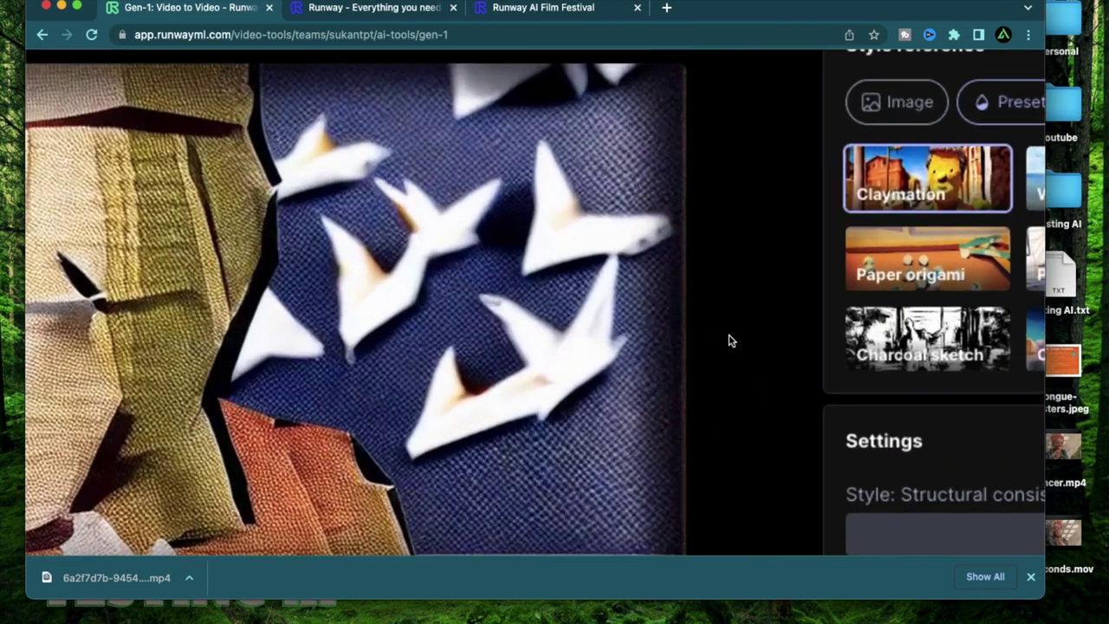
scroll(727, 339, right, 4)
click(857, 362)
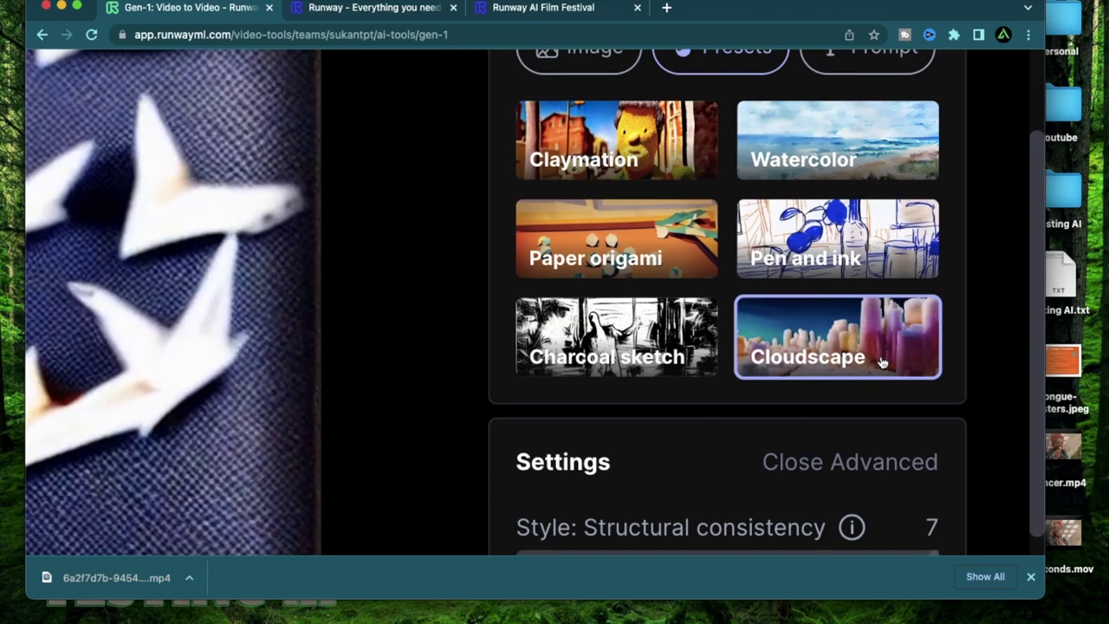
scroll(878, 360, down, 10)
scroll(831, 321, up, 2)
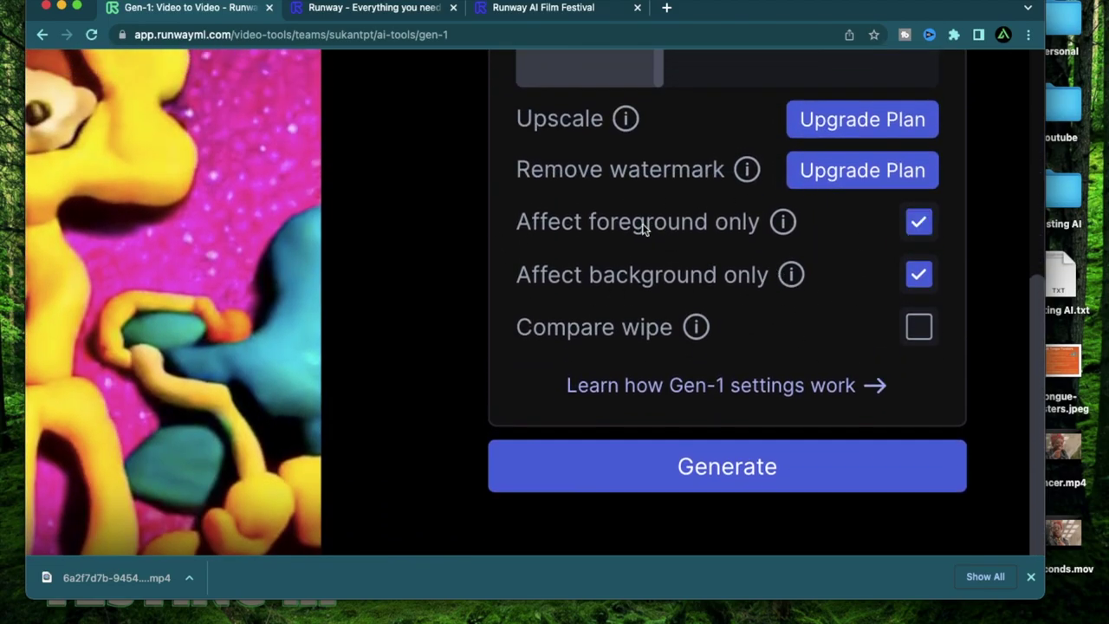
click(916, 275)
- Examine the finished Claymation video alongside the structural consistency, weight, seed and frame consistency settings for the next generation
scroll(440, 251, up, 5)
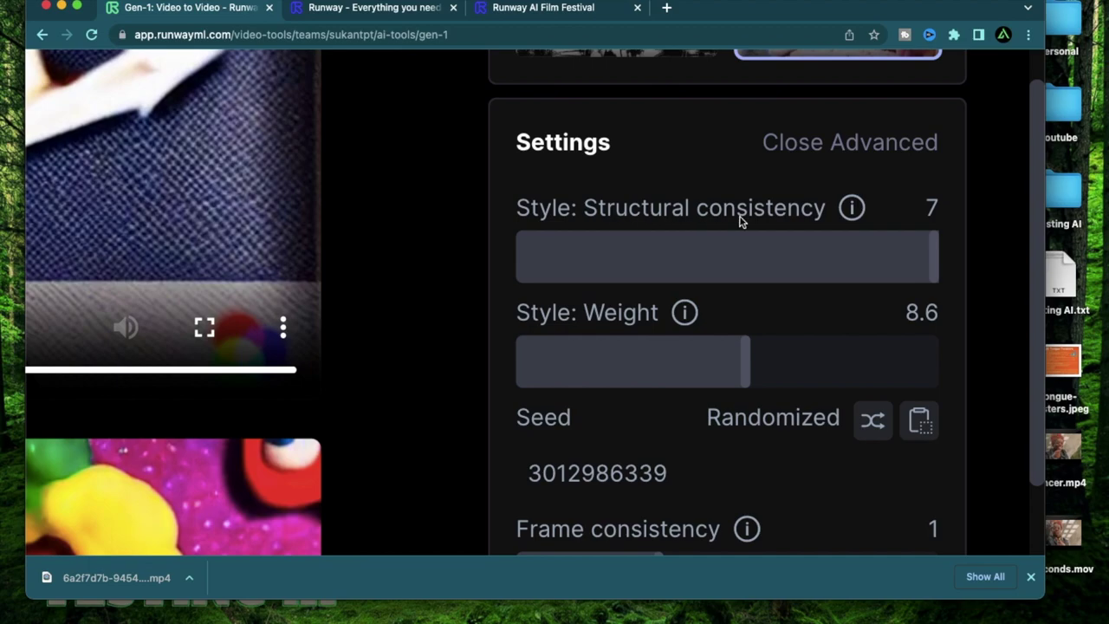
scroll(463, 244, left, 4)
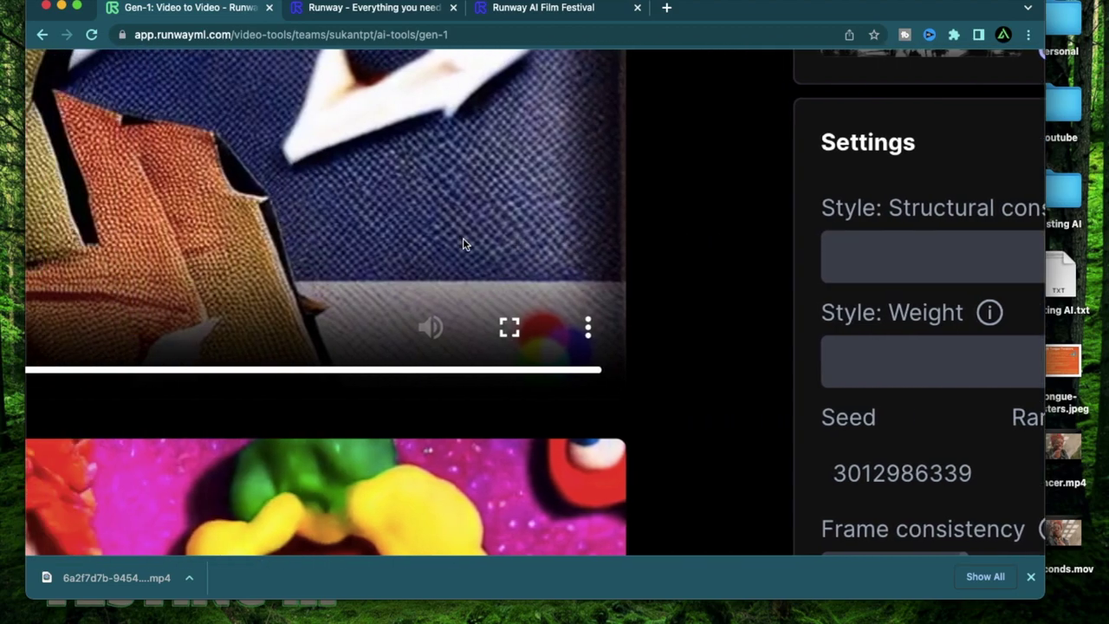
scroll(463, 243, down, 5)
scroll(464, 244, left, 3)
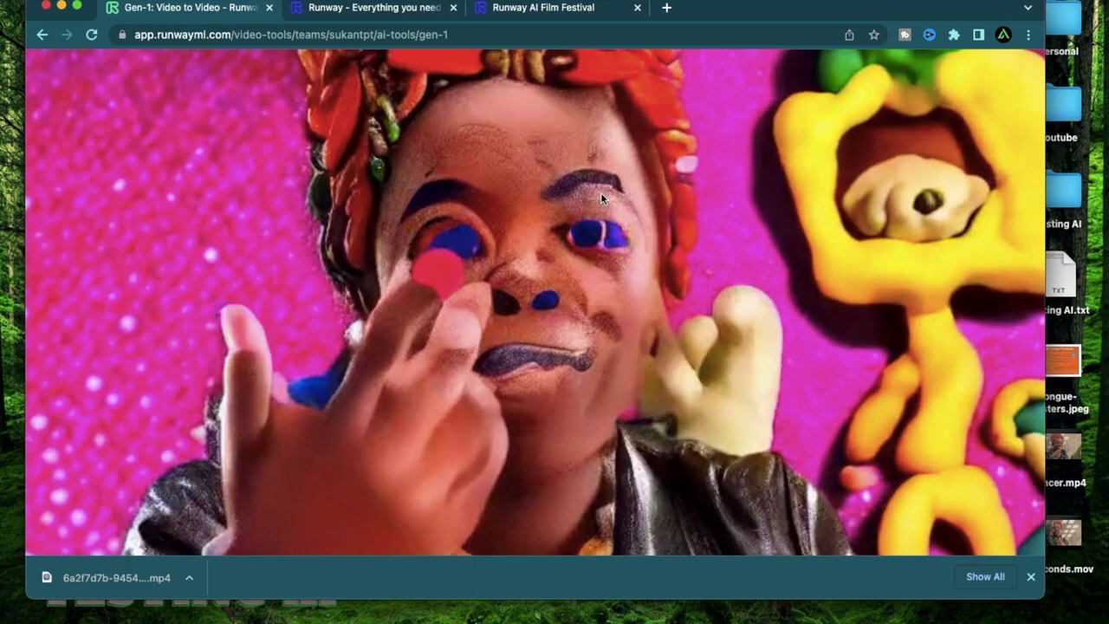
scroll(791, 222, right, 10)
scroll(492, 254, up, 3)
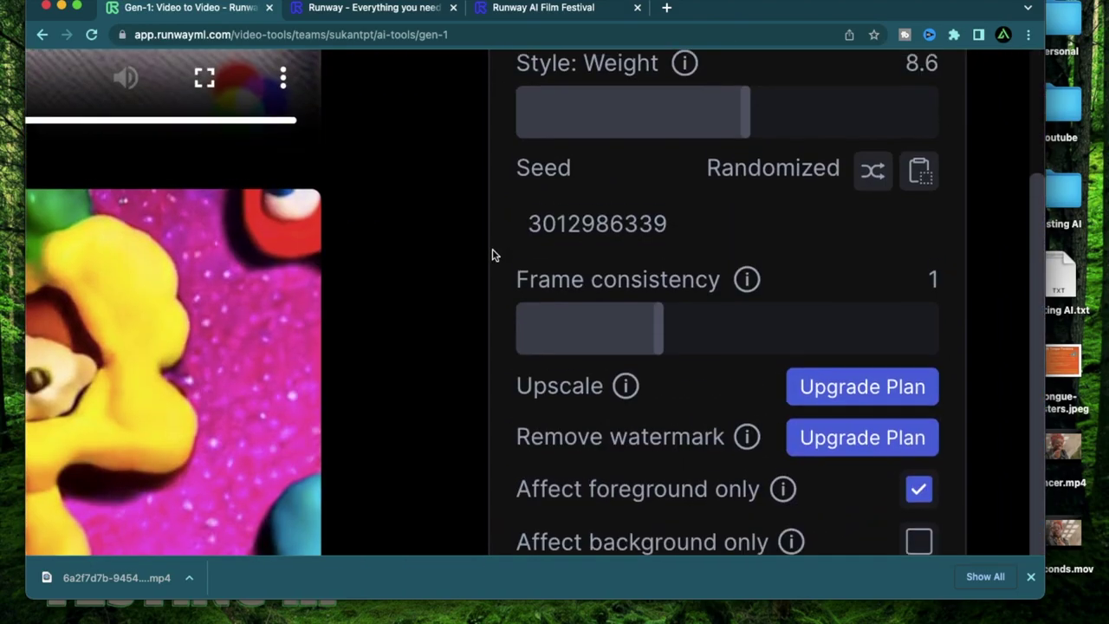
scroll(447, 268, up, 4)
scroll(510, 305, down, 3)
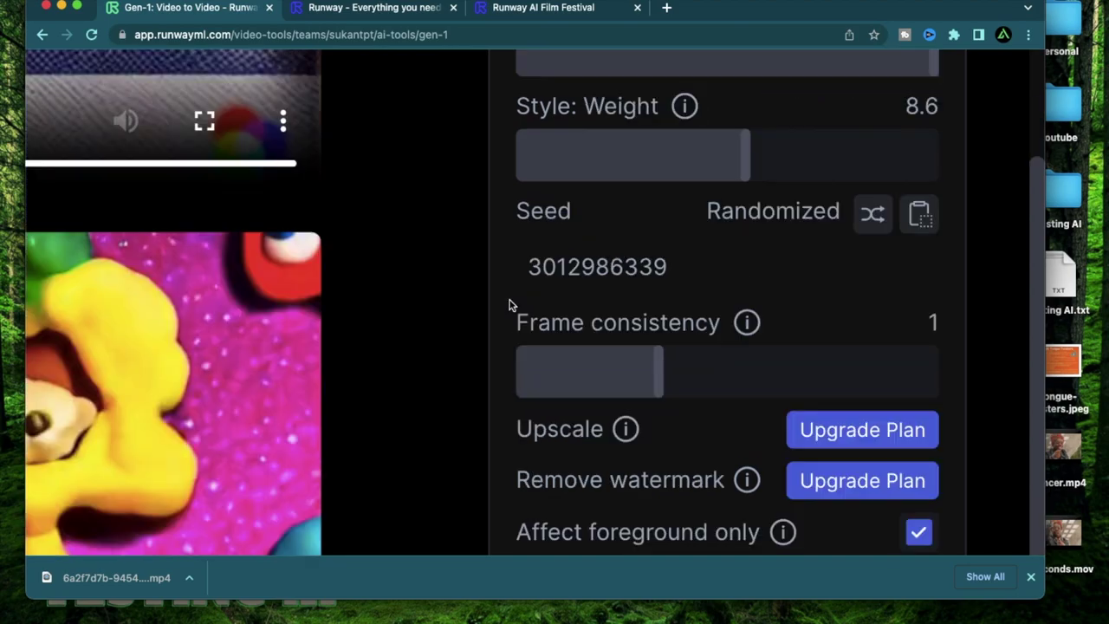
scroll(460, 297, down, 2)
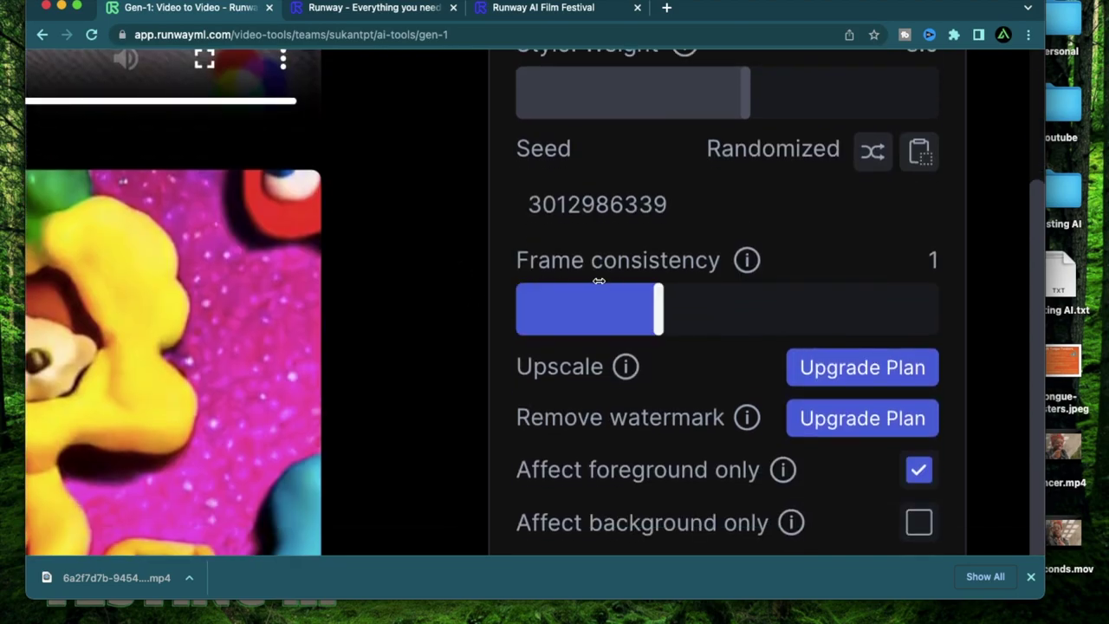
- Raise the frame consistency to 2 and read its recommended-range explanation
drag(653, 298, 934, 296)
mouse_move(749, 262)
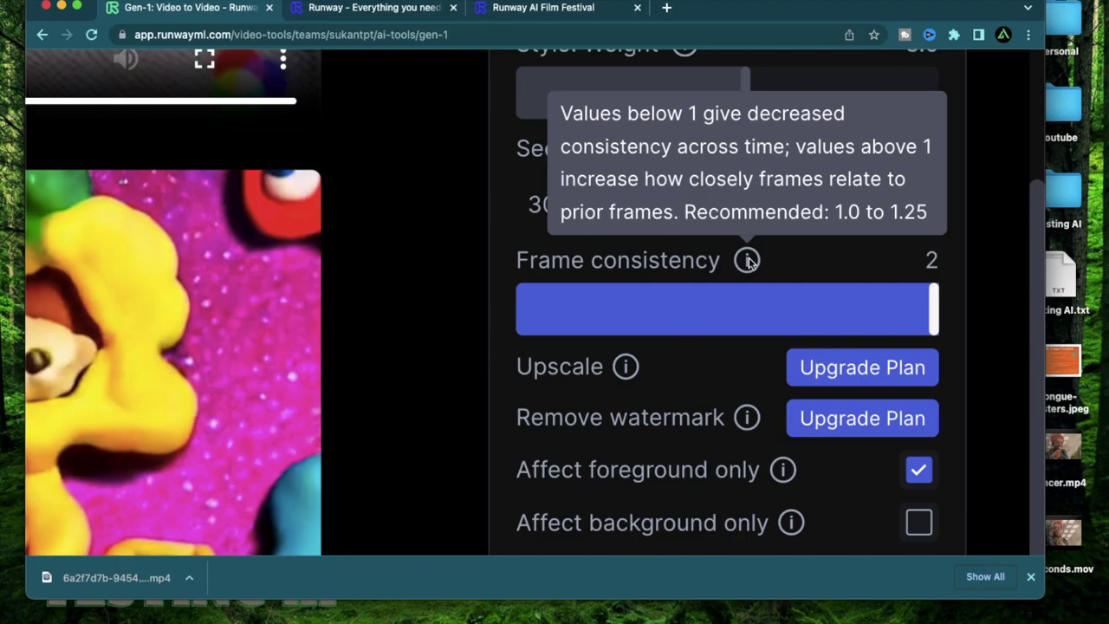
key(super+minus)
key(super+minus)
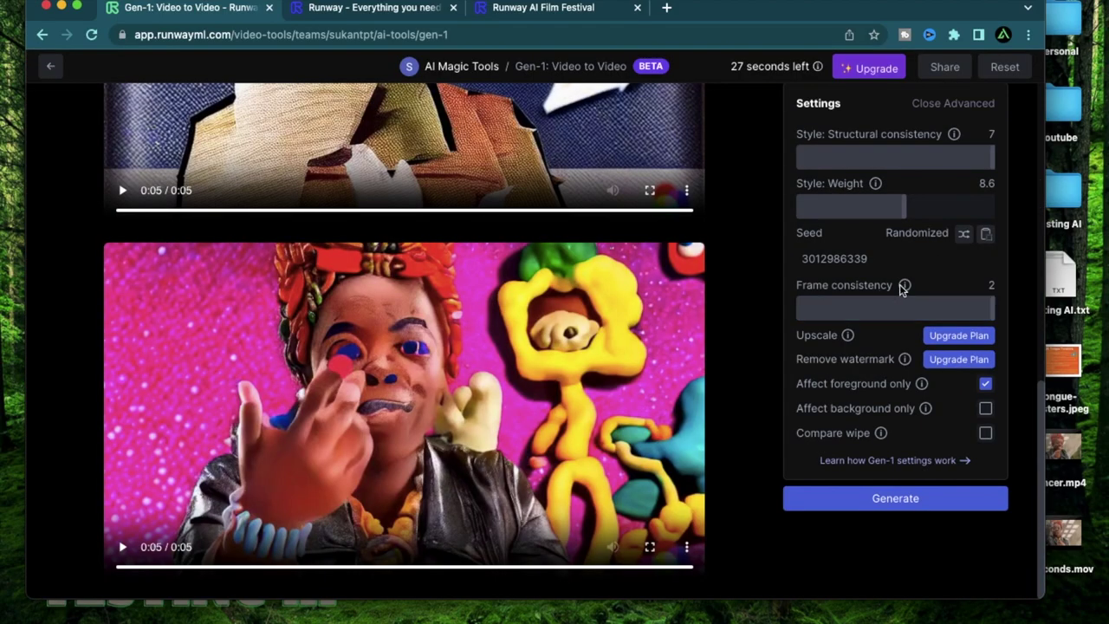
- Generate the foreground-only Cloudscape video from the dancer clip with the current settings
mouse_move(902, 287)
scroll(902, 286, up, 3)
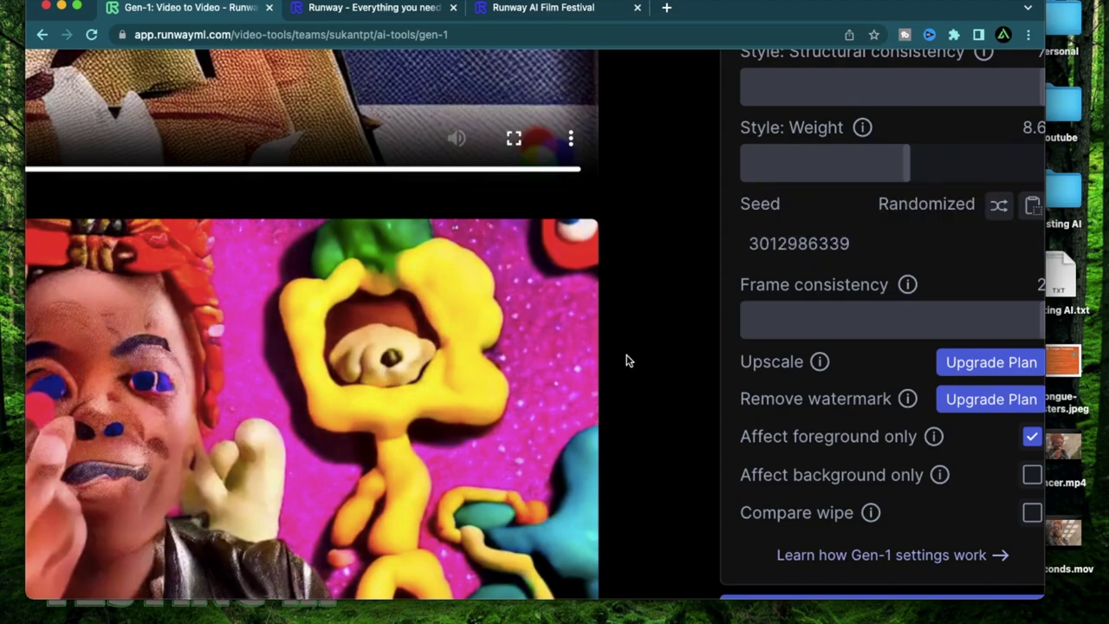
scroll(641, 378, down, 3)
scroll(737, 363, up, 5)
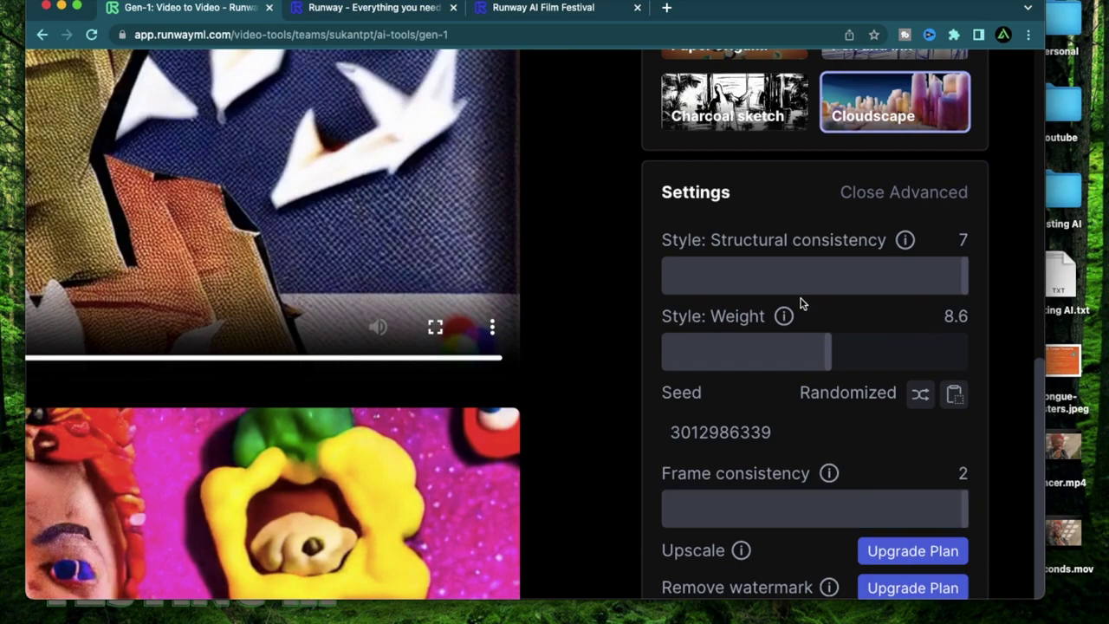
scroll(779, 399, up, 5)
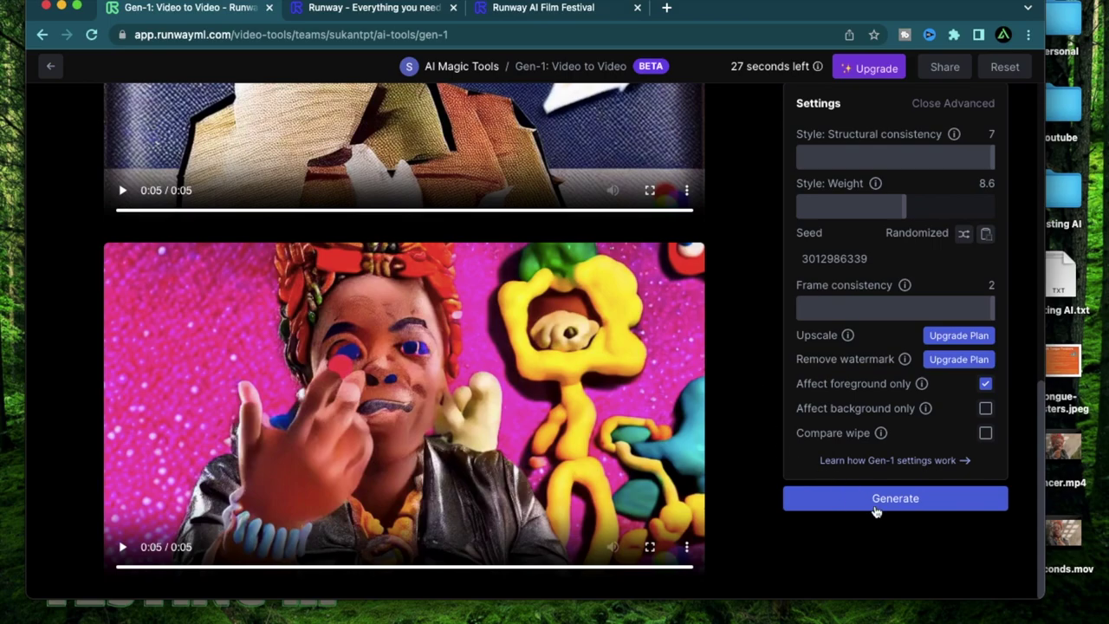
click(875, 511)
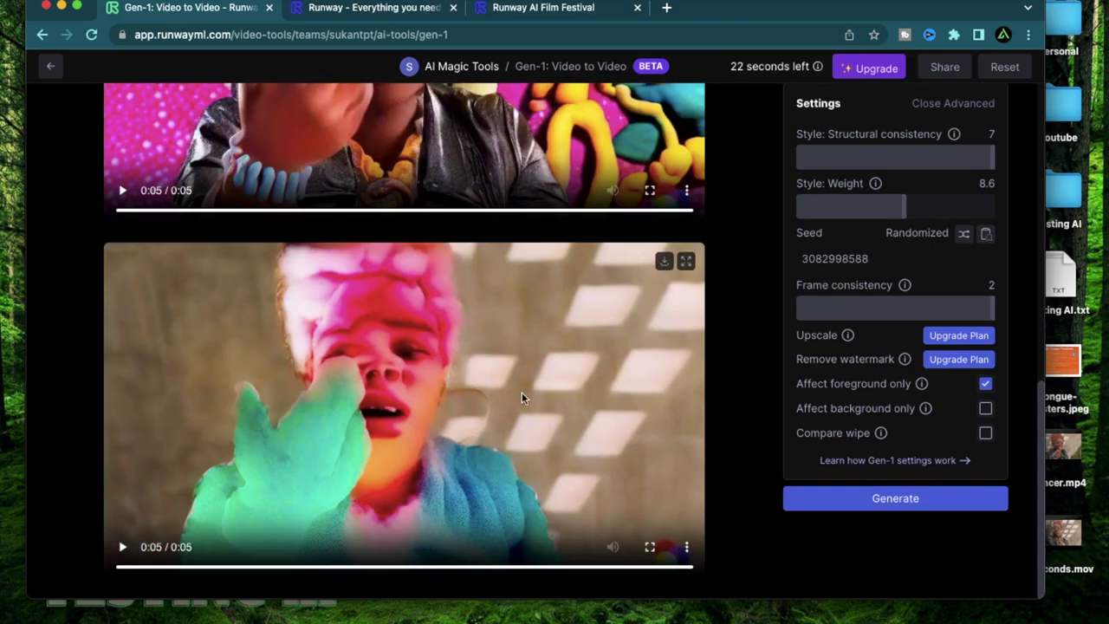
- Review the preset, structural consistency, weight, seed, frame consistency and foreground-only settings used for the Cloudscape video
click(521, 394)
scroll(521, 393, down, 3)
scroll(682, 330, up, 3)
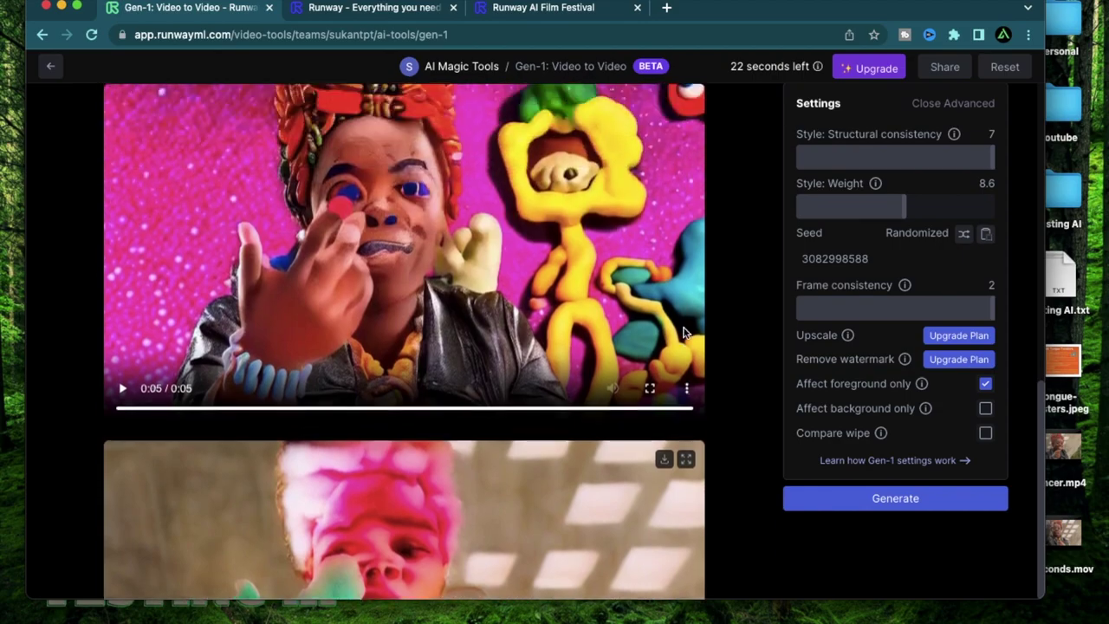
scroll(733, 289, up, 10)
scroll(779, 341, down, 3)
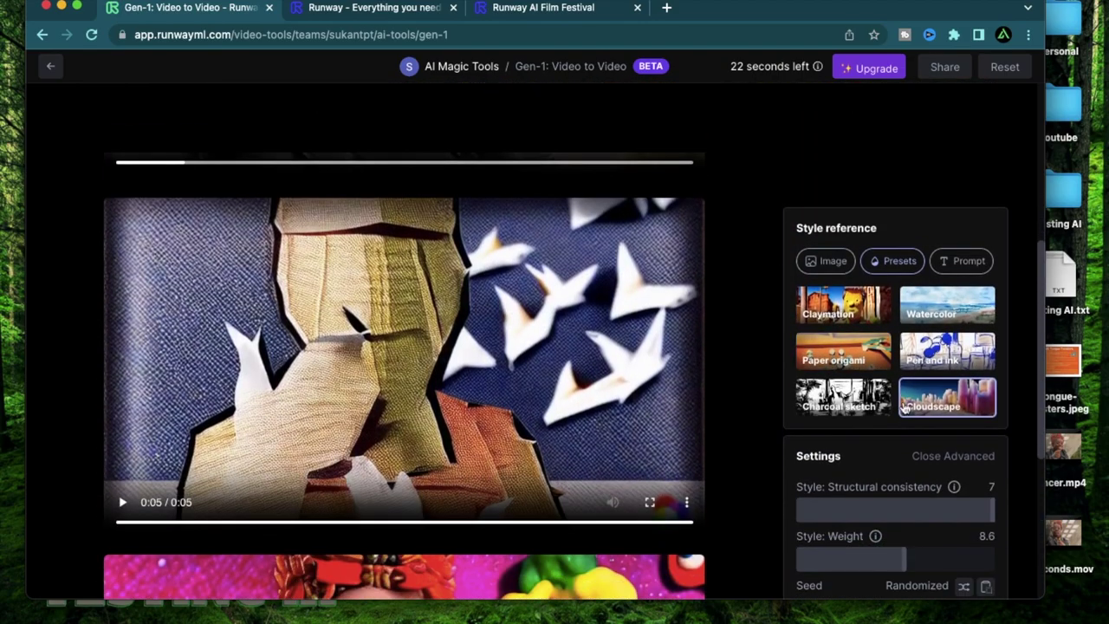
scroll(904, 407, up, 4)
scroll(904, 407, right, 2)
scroll(850, 409, up, 2)
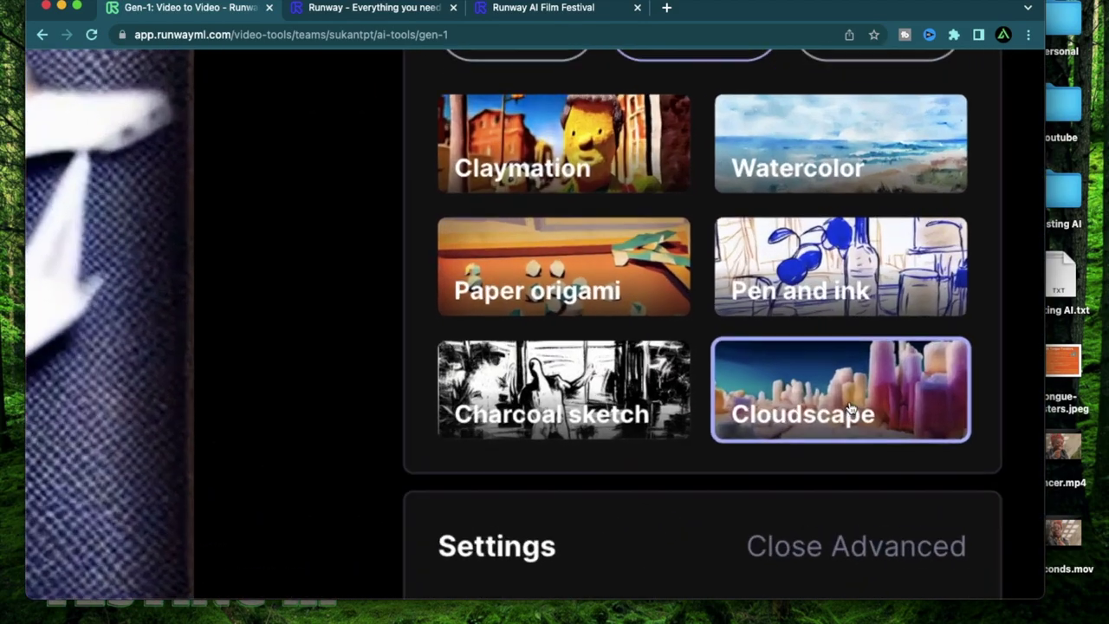
scroll(850, 408, up, 3)
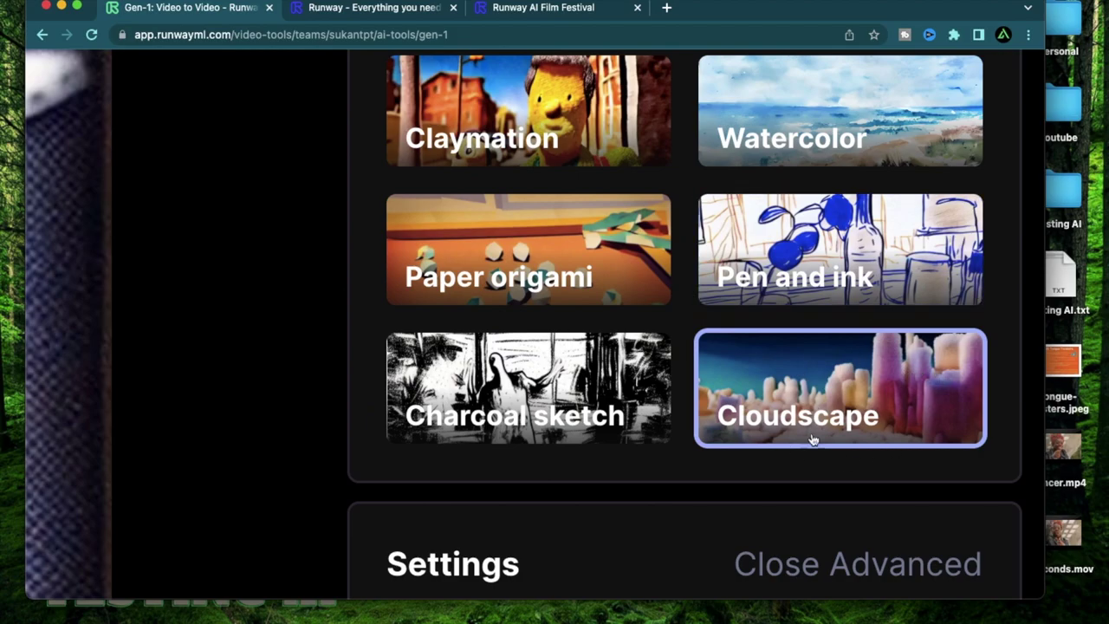
scroll(750, 403, up, 1)
scroll(754, 417, down, 6)
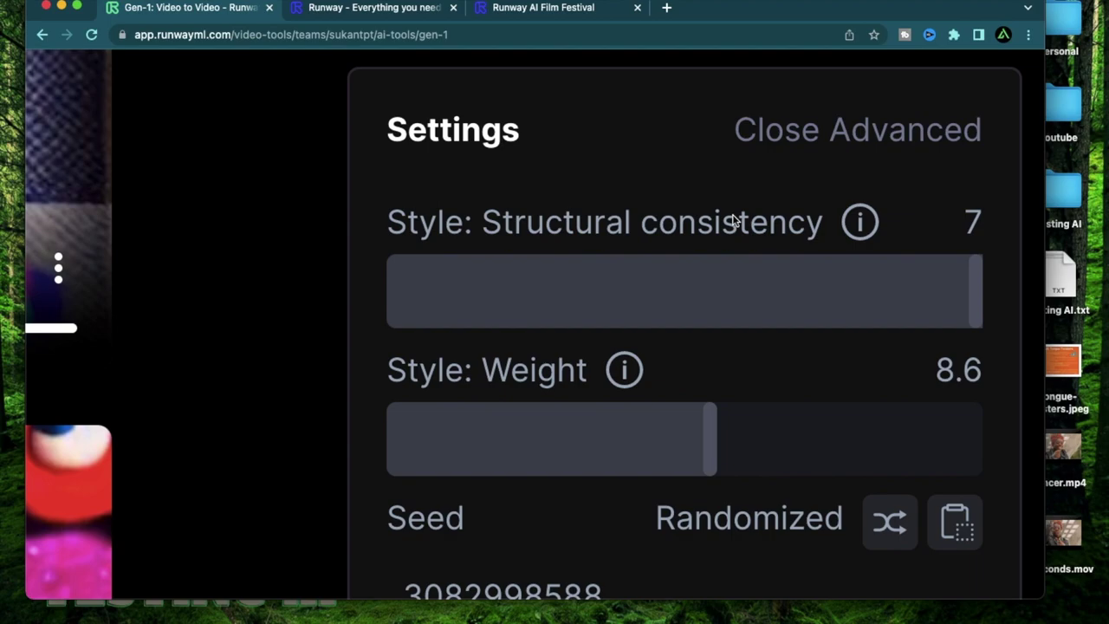
scroll(802, 364, down, 5)
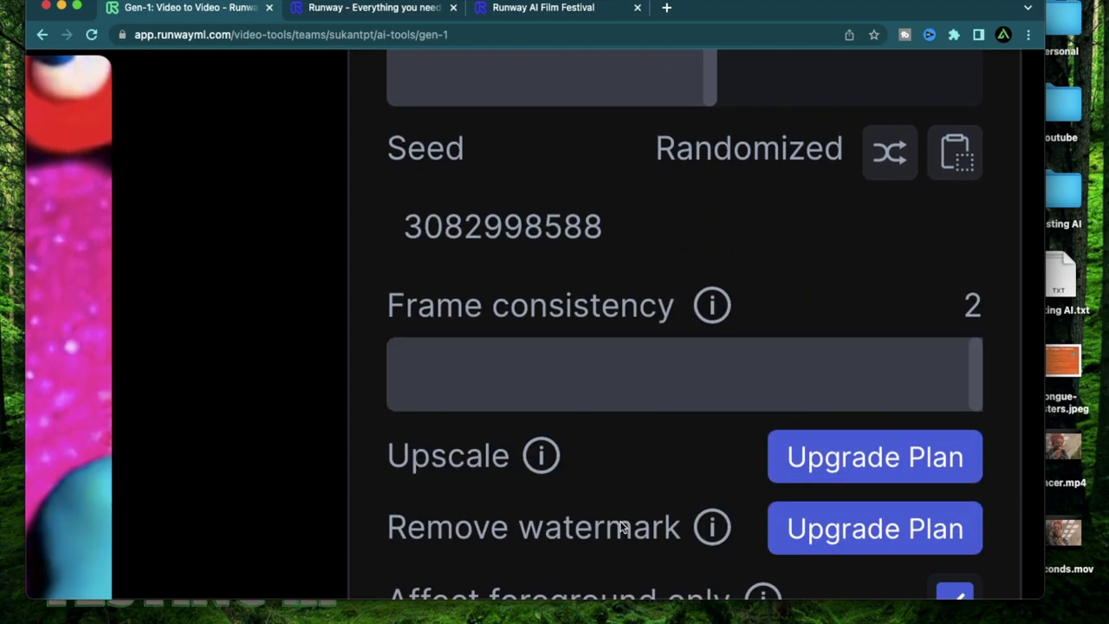
scroll(621, 527, down, 8)
scroll(621, 526, up, 3)
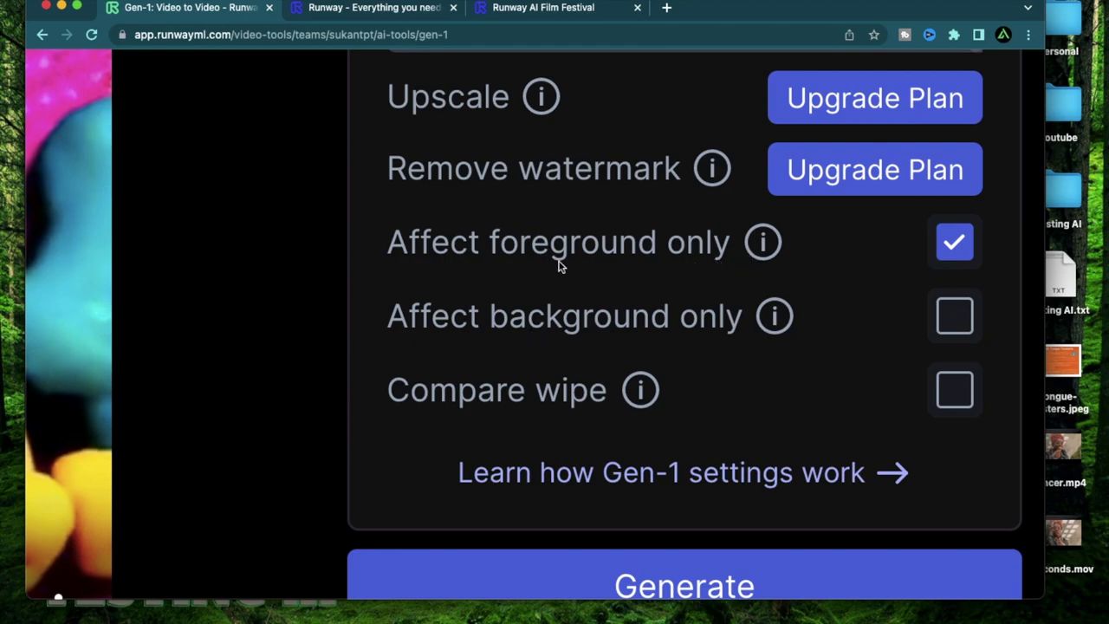
scroll(270, 322, left, 1)
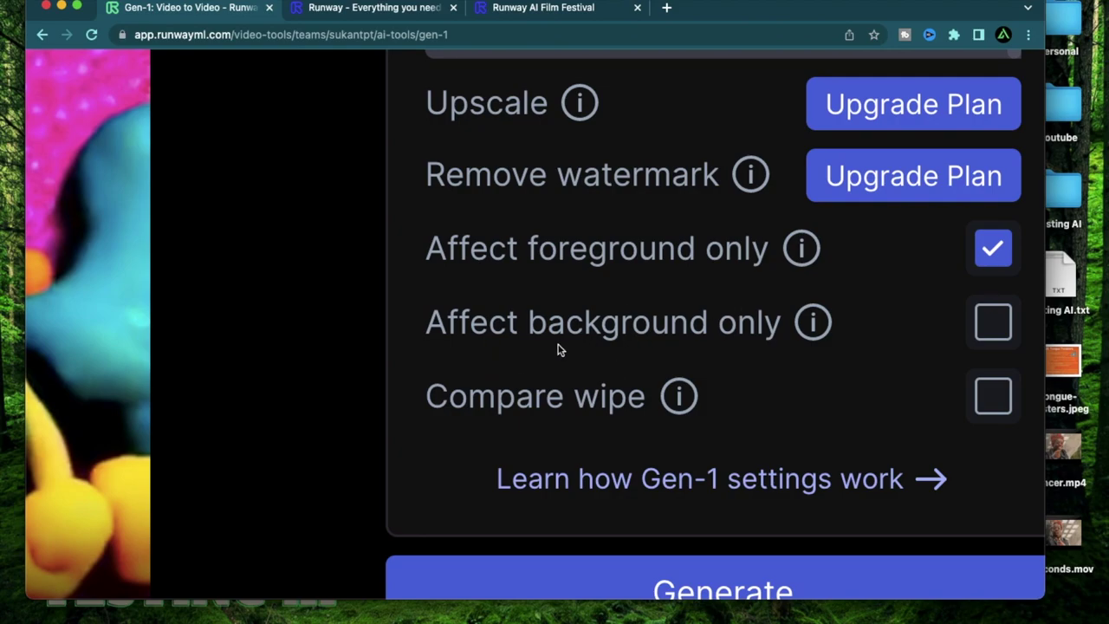
scroll(559, 344, down, 5)
- Play the original dancer clip, and play the Cloudscape result full screen to compare them
scroll(489, 221, up, 8)
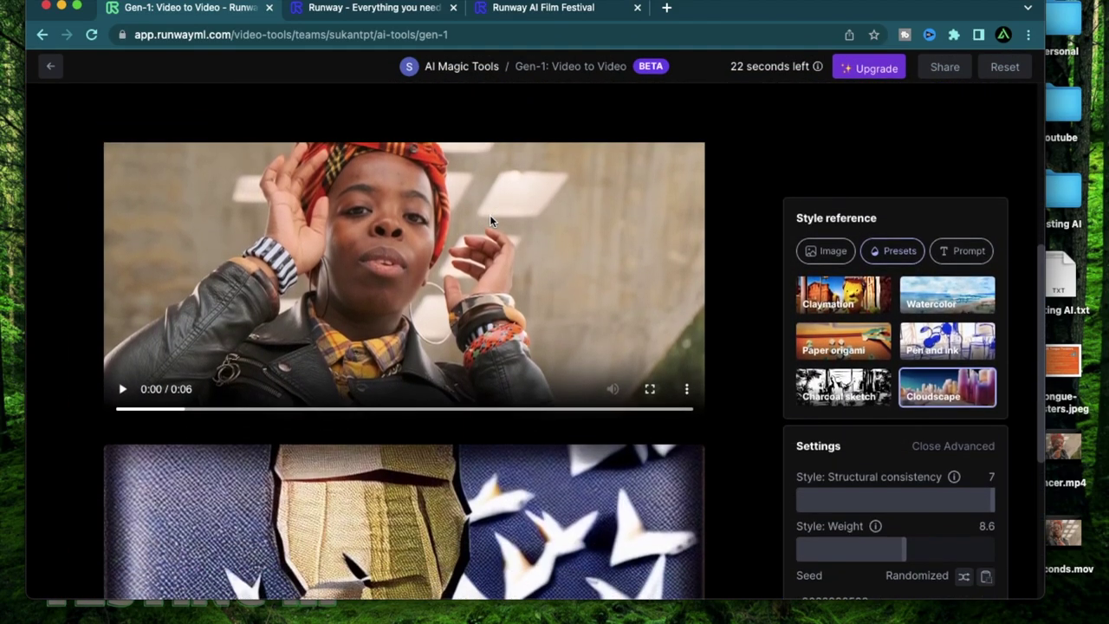
click(122, 389)
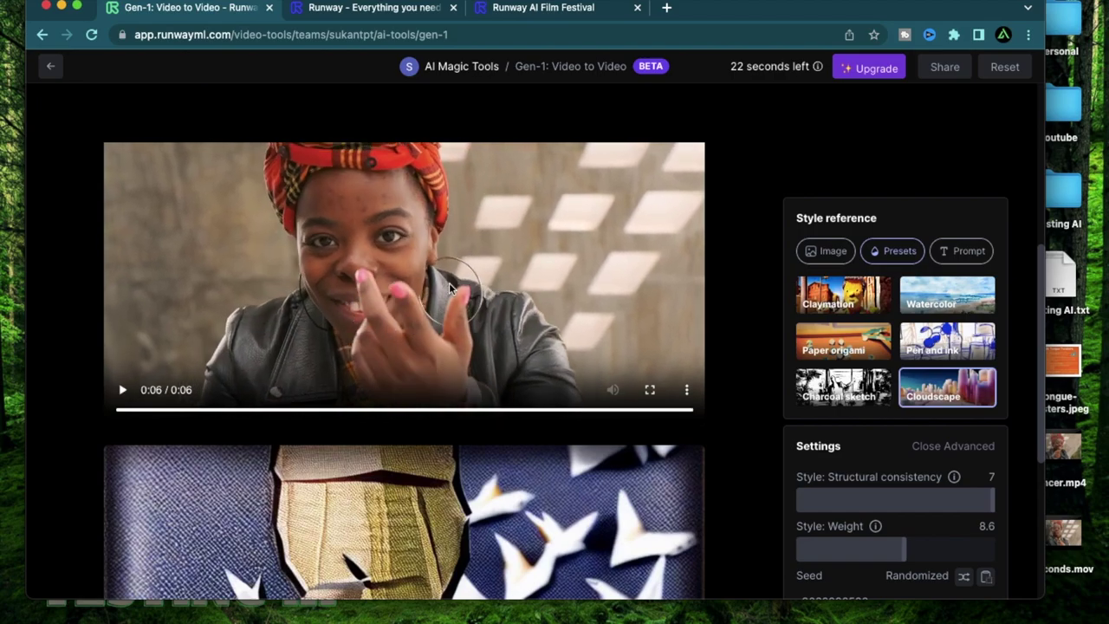
scroll(450, 289, down, 5)
click(505, 451)
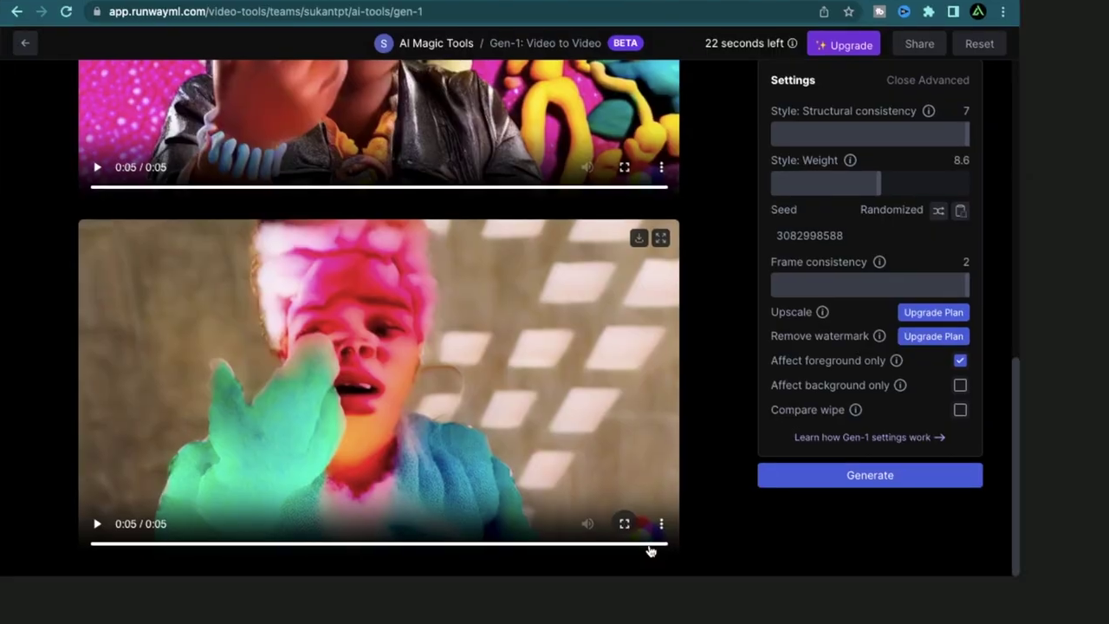
click(626, 522)
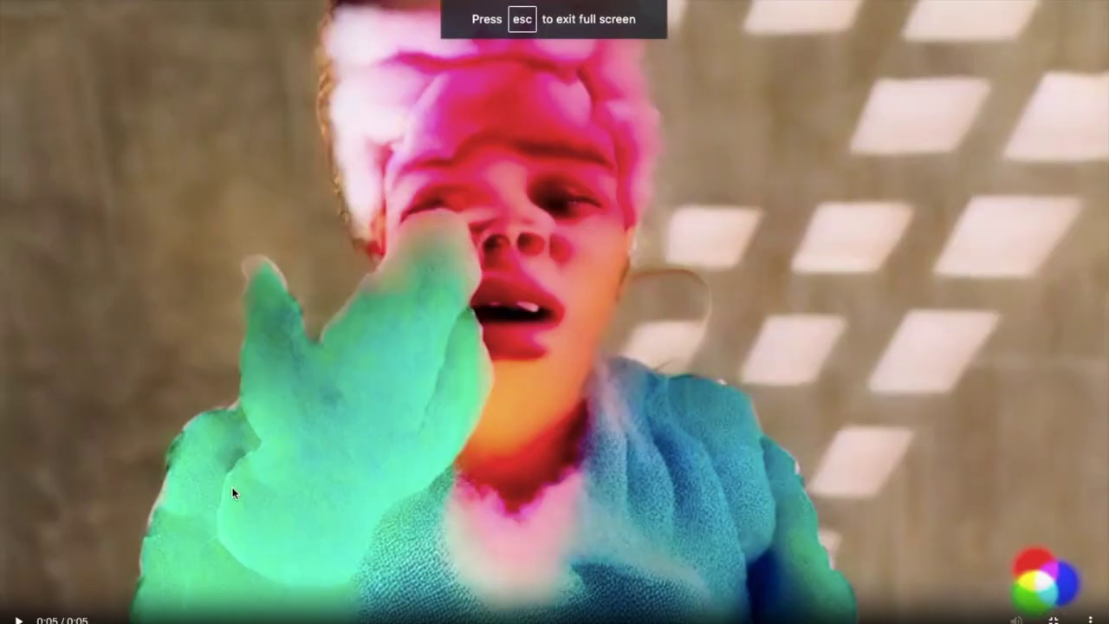
click(19, 620)
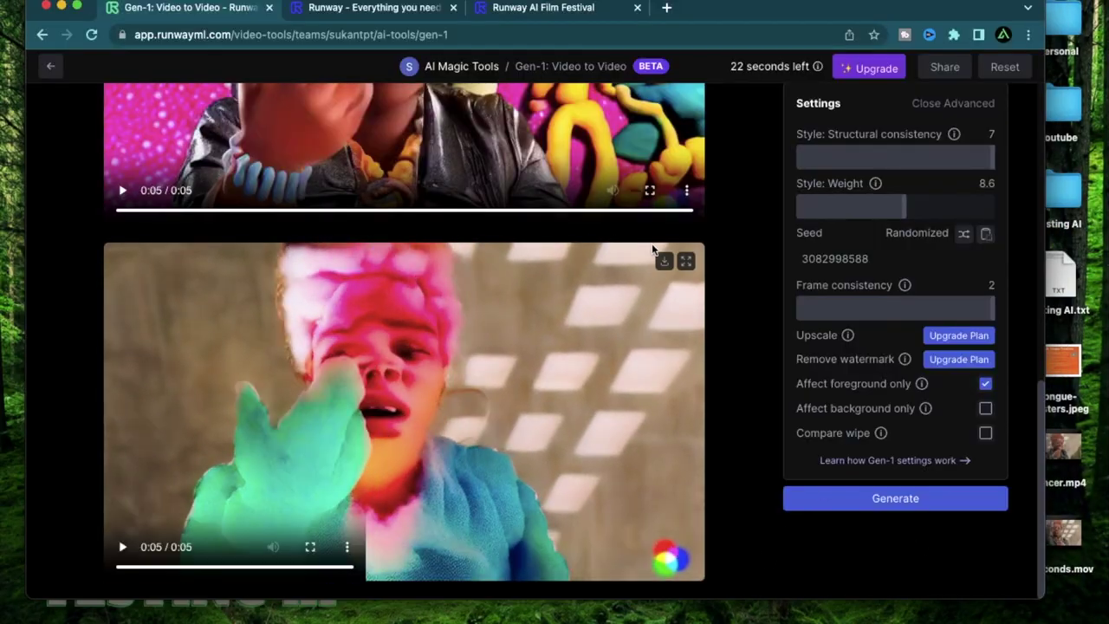
- Look back at the Paper origami result and download the finished Cloudscape video
scroll(644, 300, up, 7)
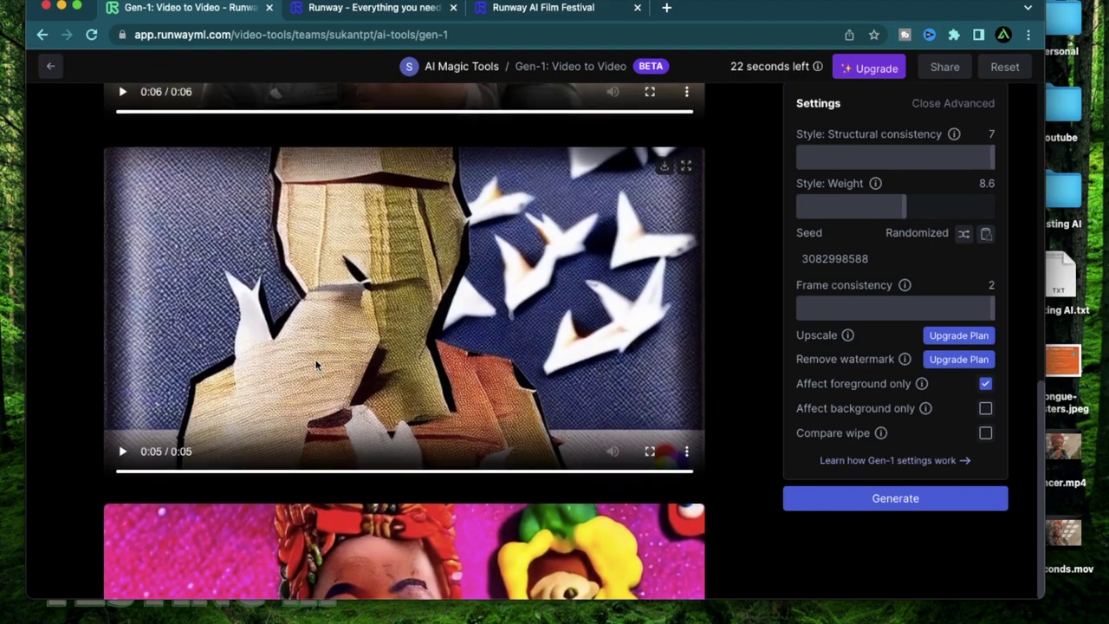
scroll(618, 253, down, 7)
click(663, 260)
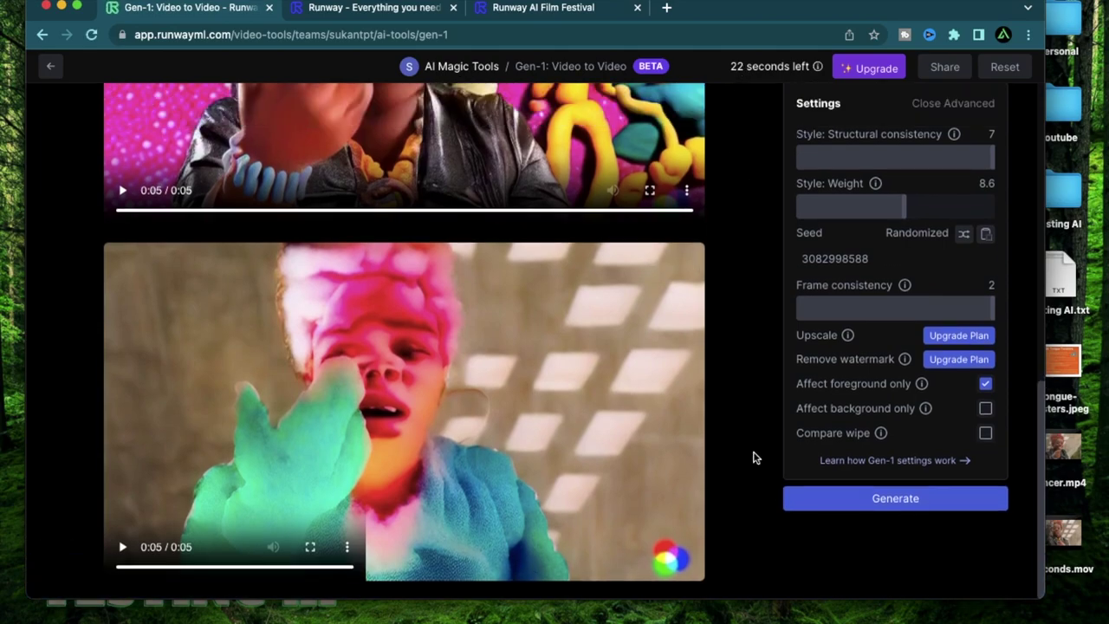
- Review the image, preset and prompt style reference options alongside the Claymation and Cloudscape results
scroll(740, 382, up, 5)
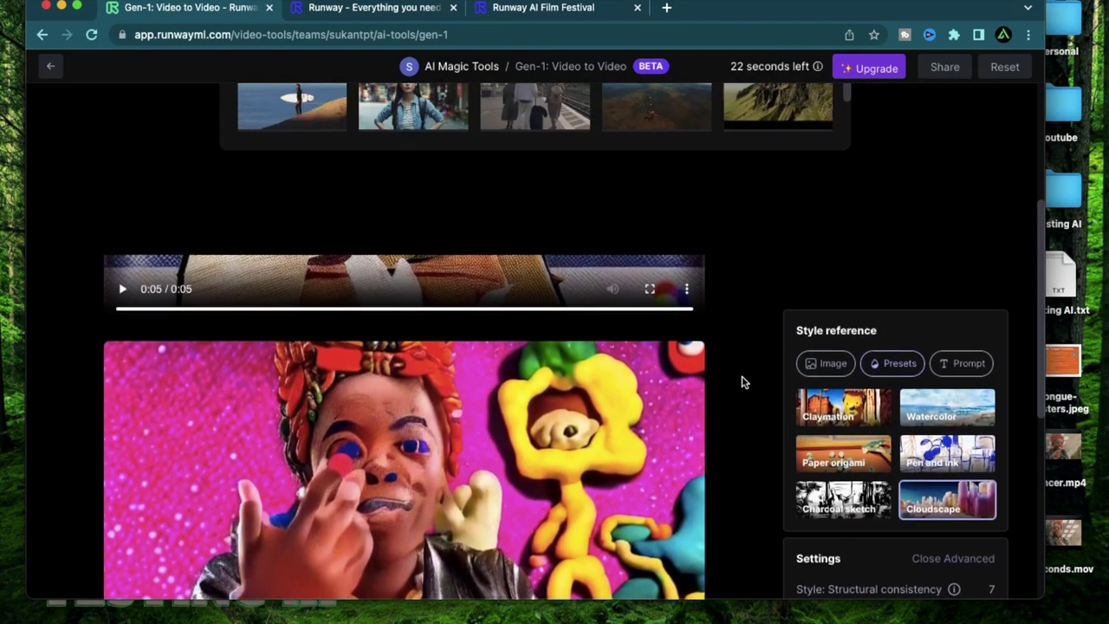
scroll(740, 382, down, 2)
scroll(742, 382, down, 3)
scroll(742, 285, up, 2)
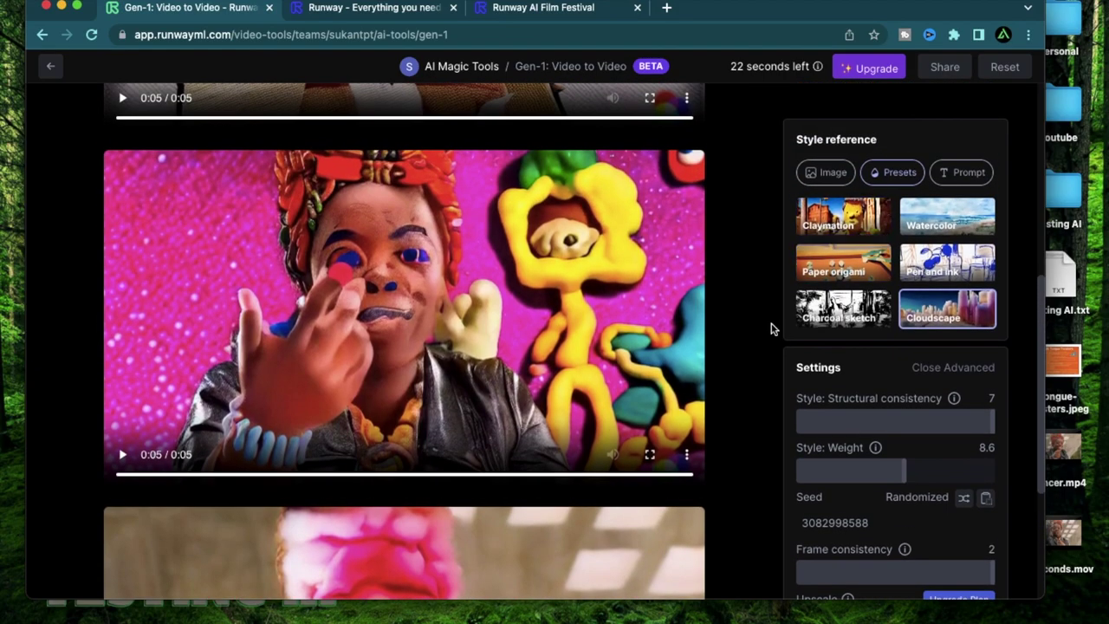
scroll(870, 302, up, 3)
scroll(869, 299, right, 2)
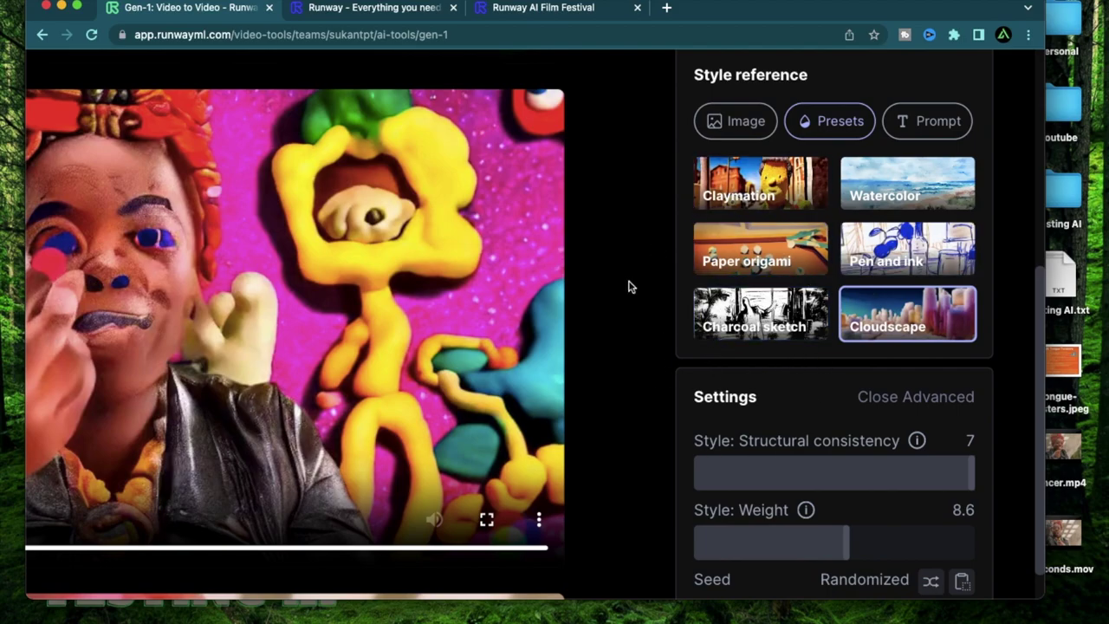
scroll(680, 297, up, 5)
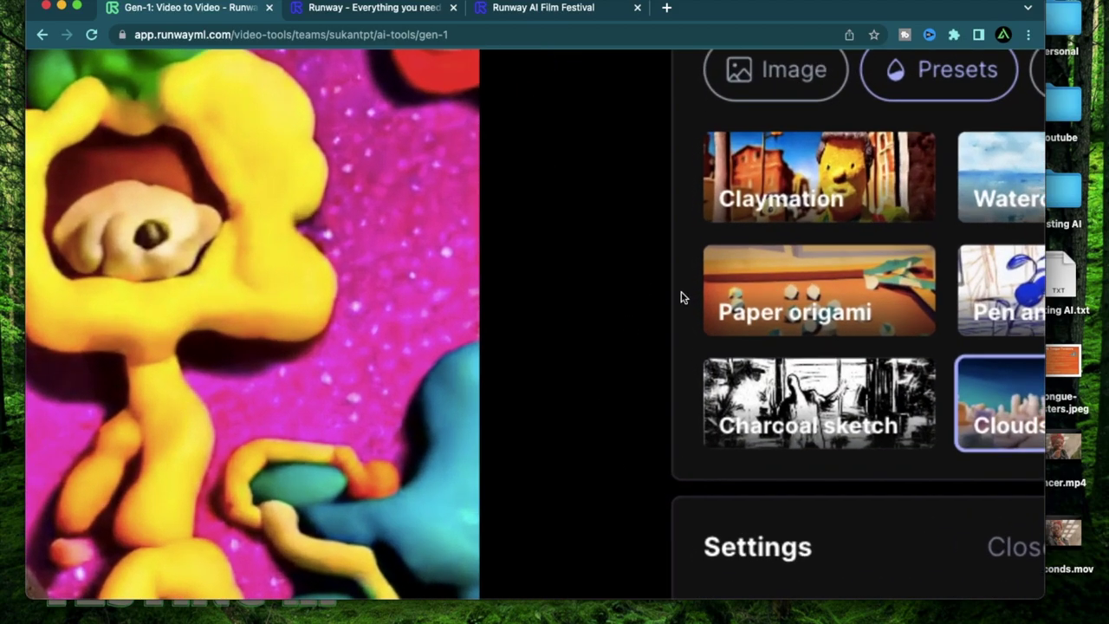
scroll(680, 297, right, 1)
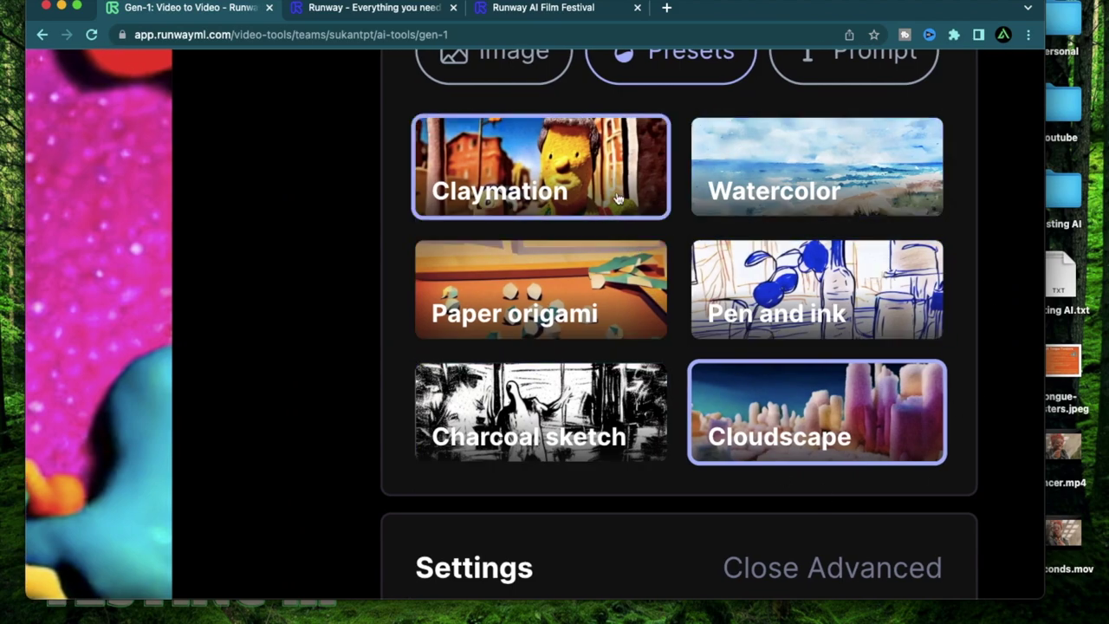
scroll(597, 227, up, 2)
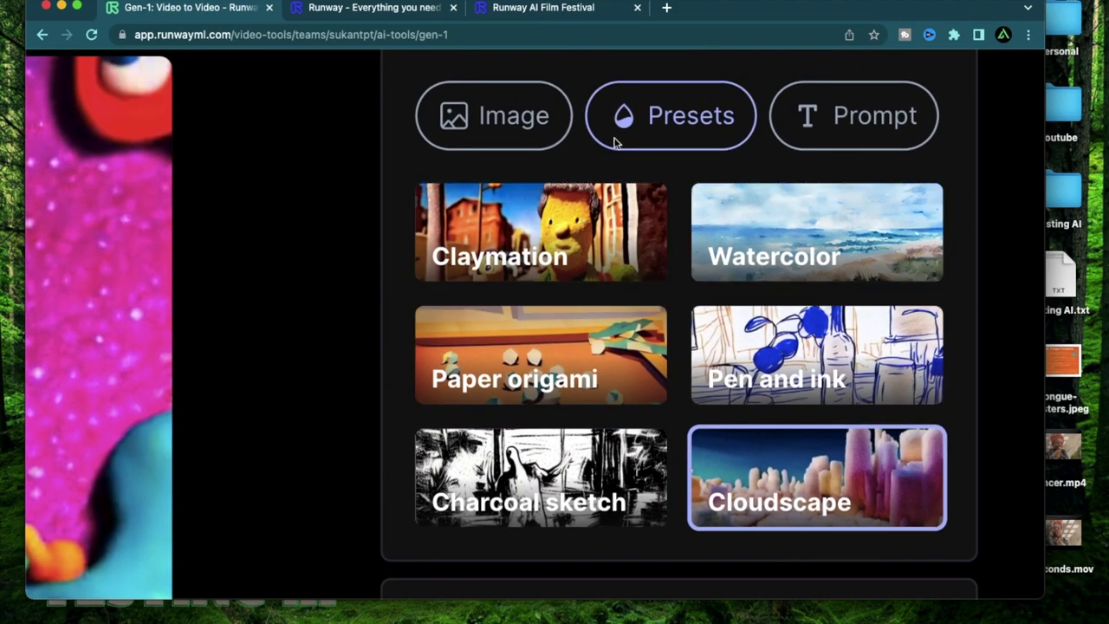
scroll(719, 368, down, 3)
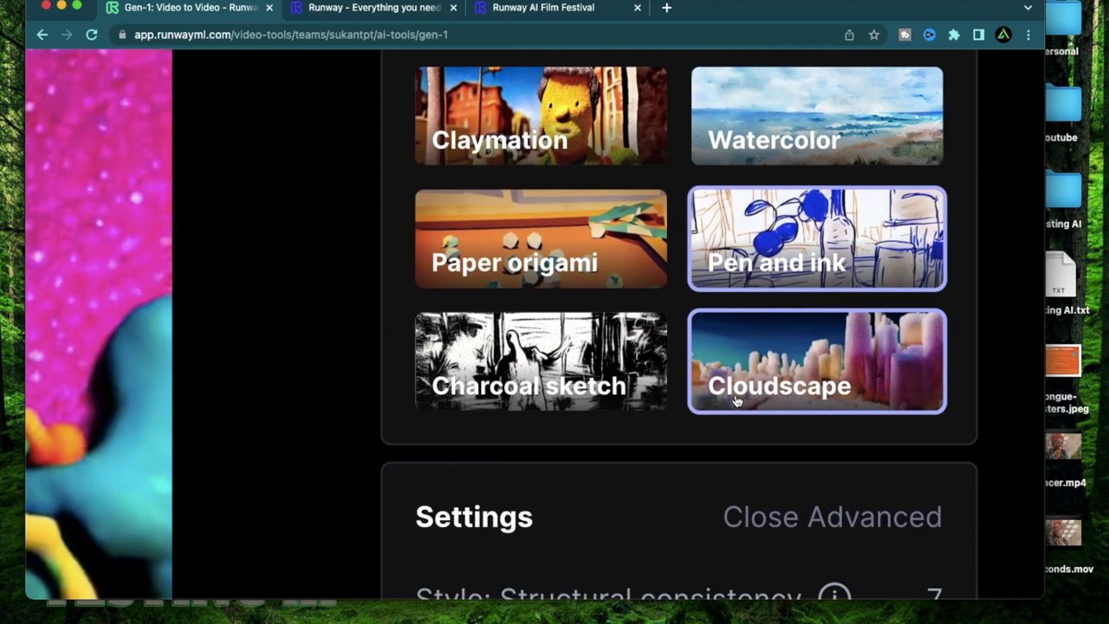
scroll(578, 381, up, 2)
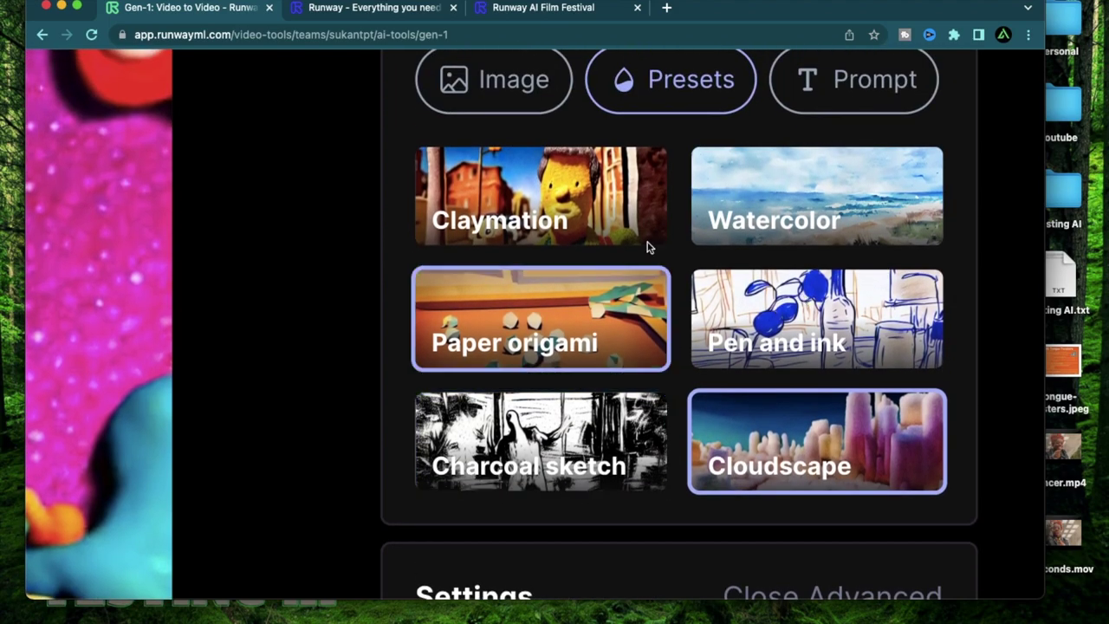
scroll(334, 342, left, 1)
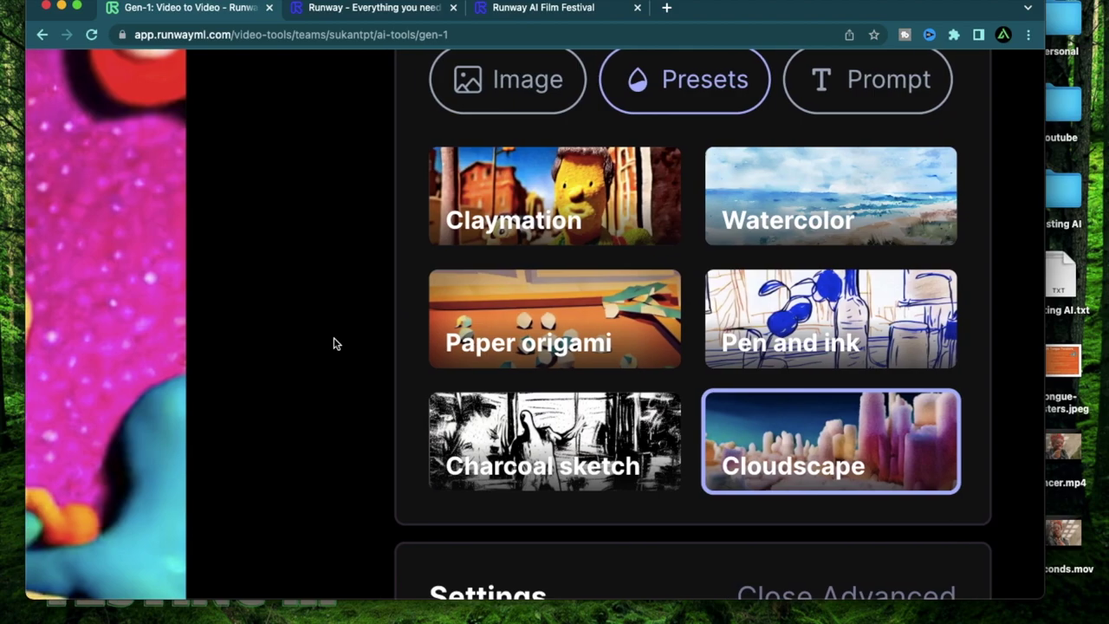
scroll(334, 343, down, 1)
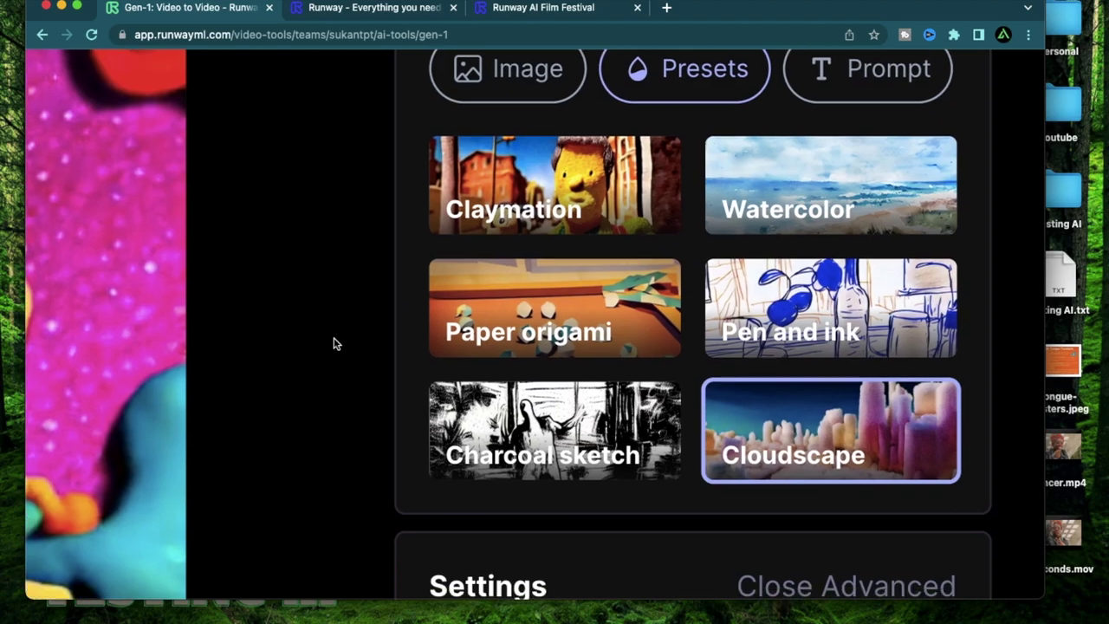
scroll(334, 343, up, 1)
scroll(376, 242, down, 5)
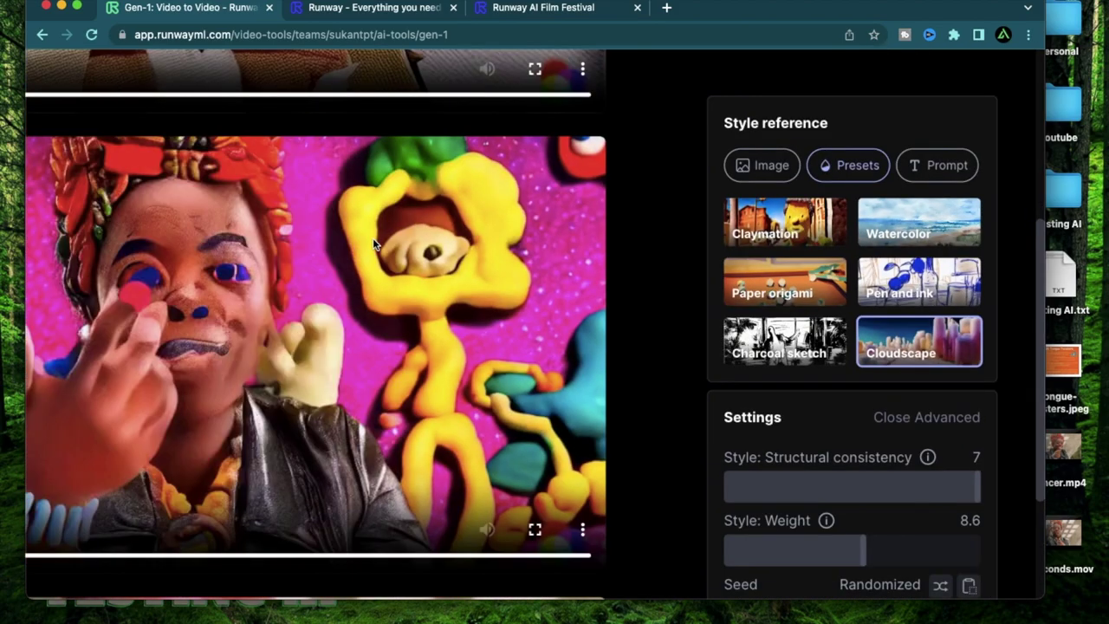
scroll(372, 240, down, 3)
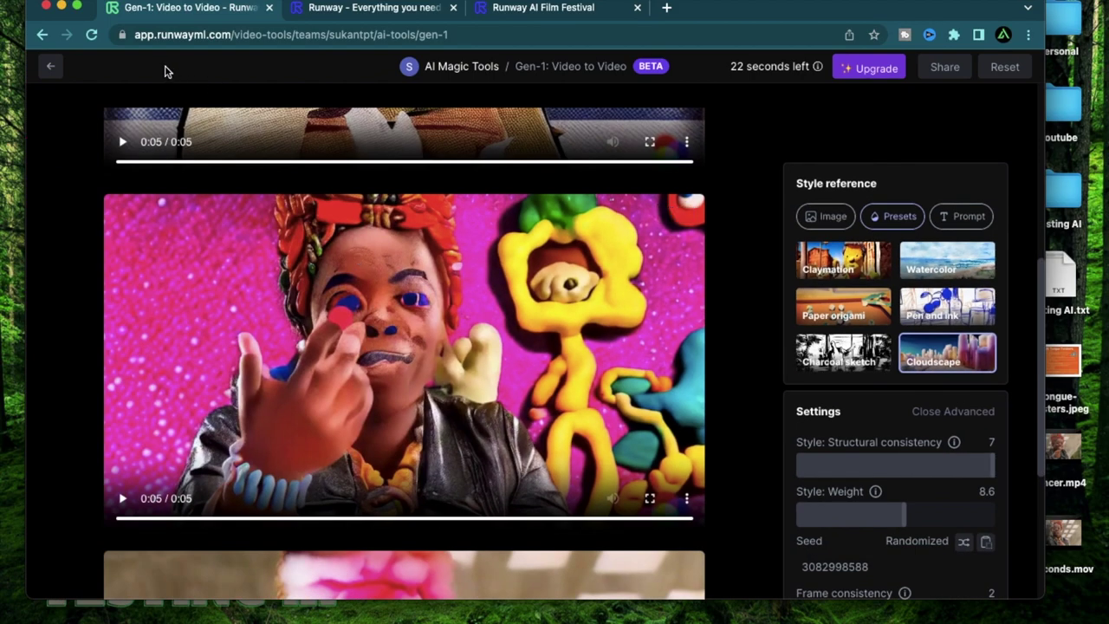
scroll(716, 460, down, 3)
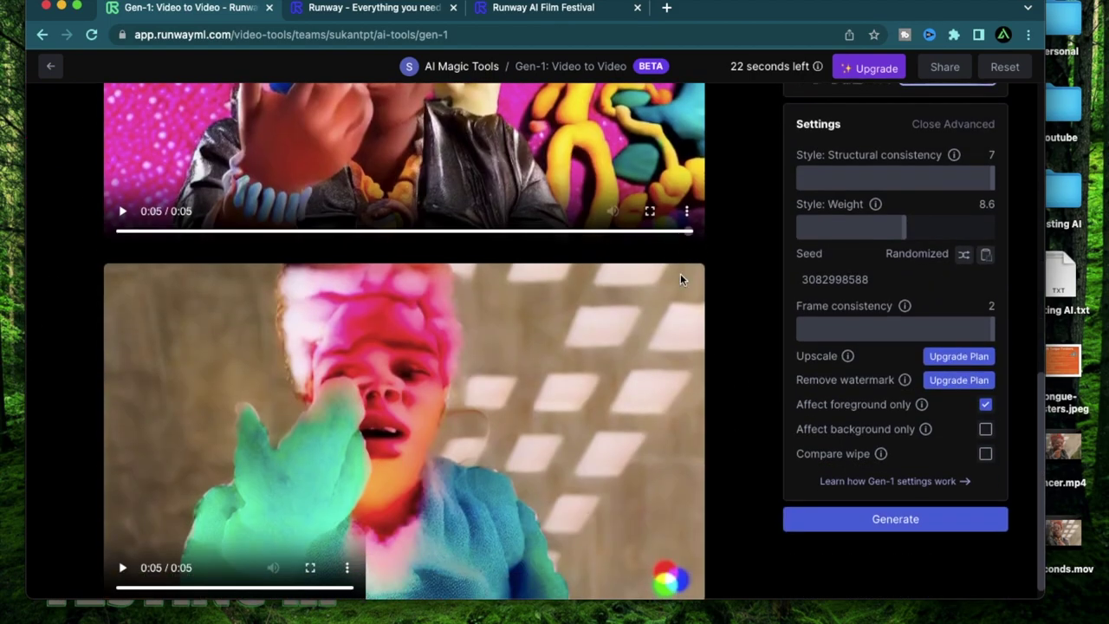
scroll(750, 381, down, 1)
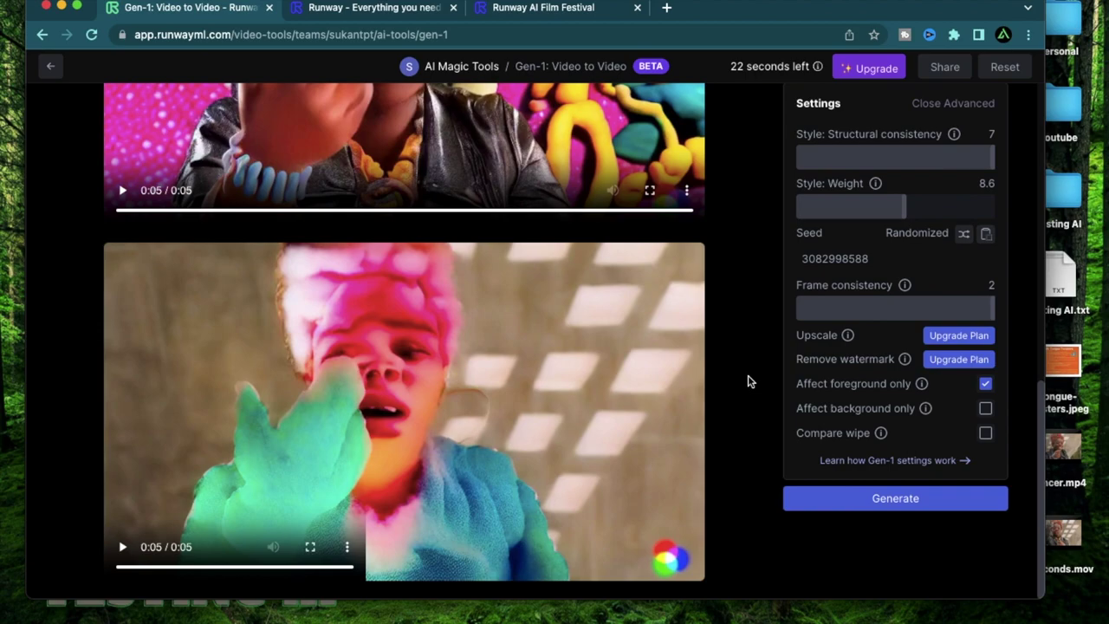
- Examine the style reference options and the advanced Gen-1 settings beside the results, including Upscale and Remove watermark
scroll(764, 322, up, 5)
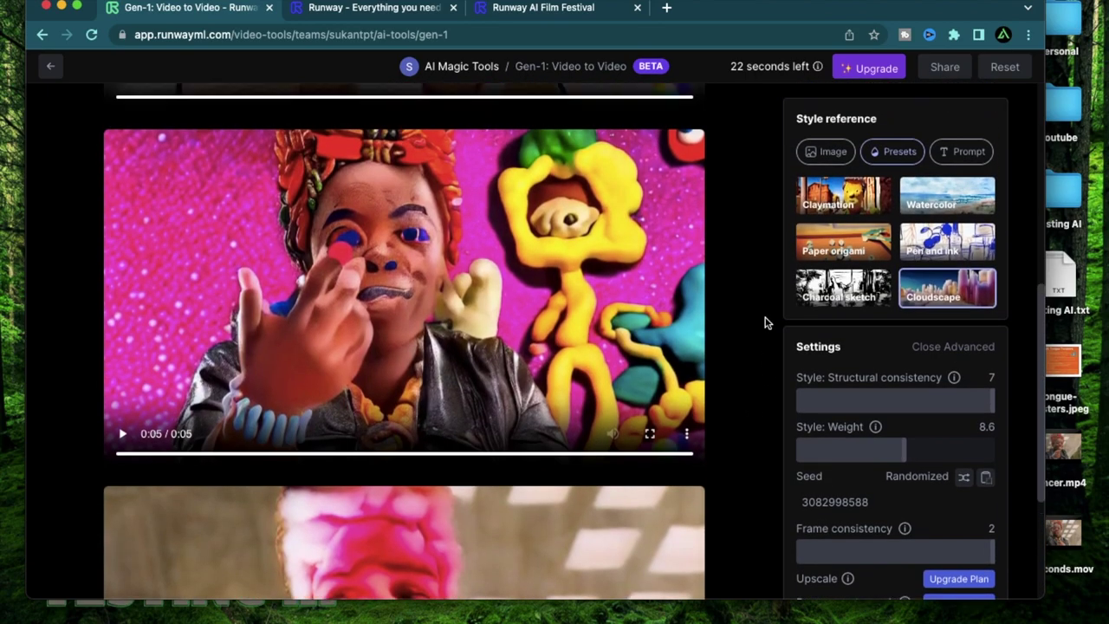
scroll(764, 322, down, 3)
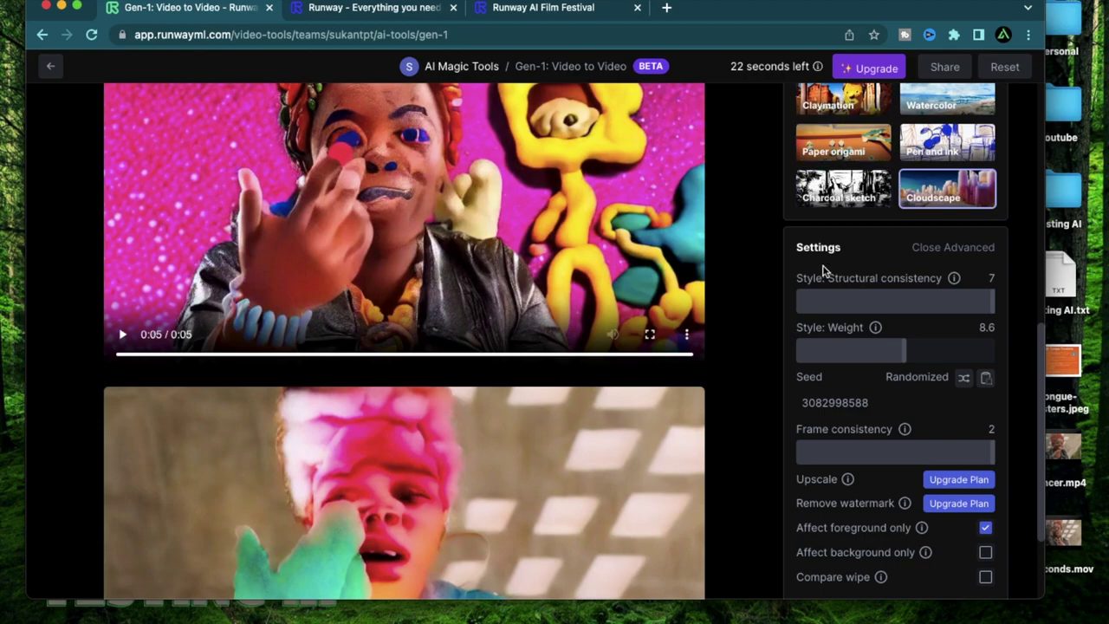
scroll(827, 264, up, 5)
scroll(824, 271, down, 5)
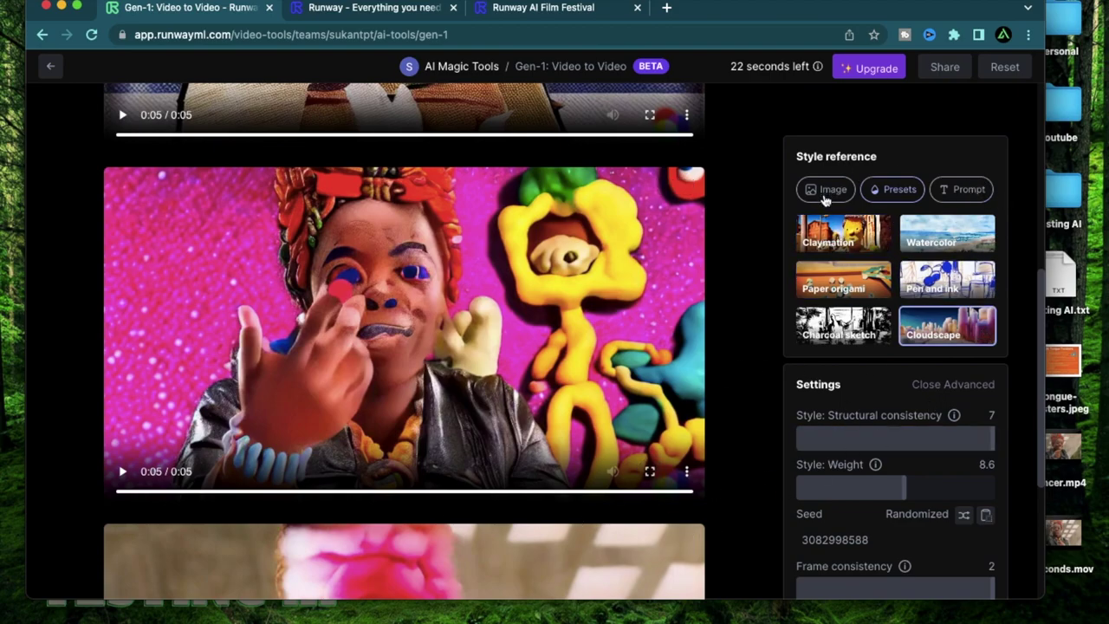
scroll(558, 389, down, 3)
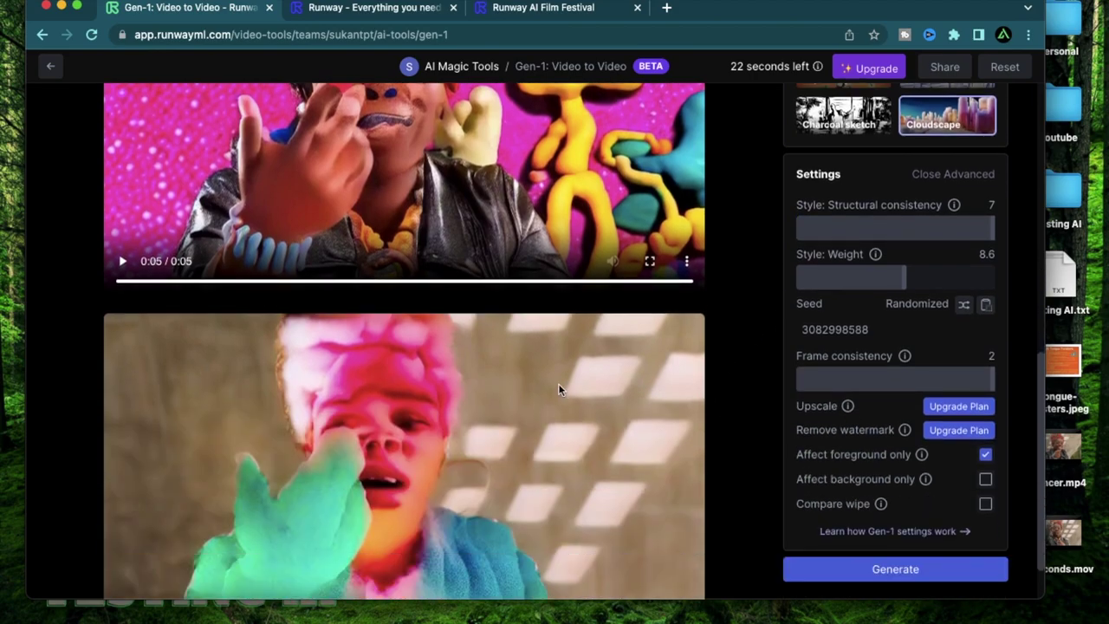
scroll(559, 384, up, 5)
scroll(558, 384, right, 7)
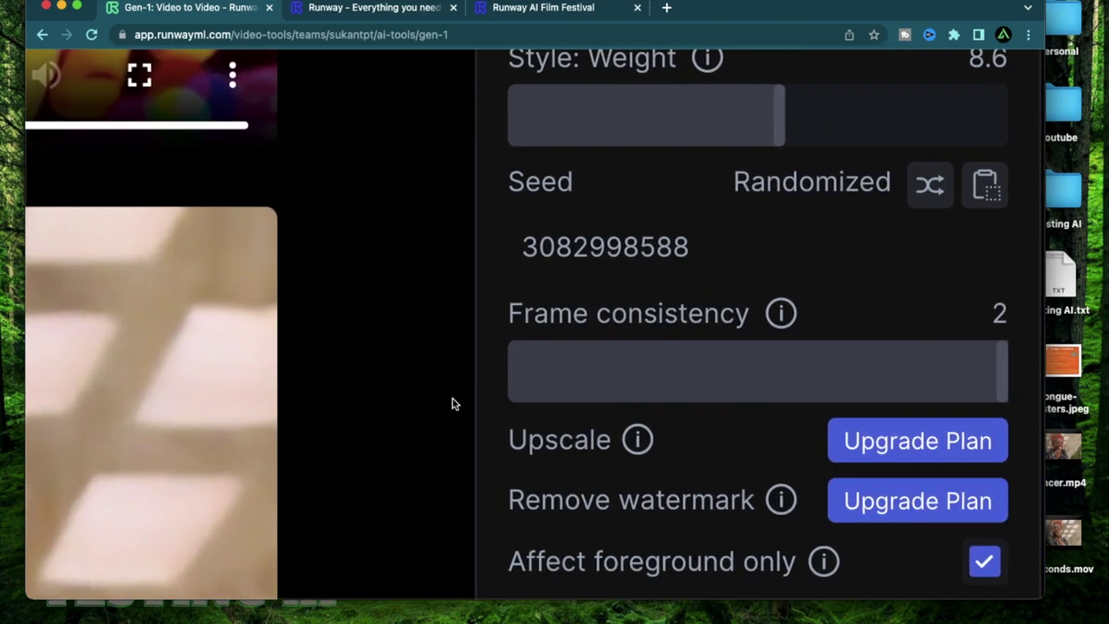
scroll(451, 403, right, 2)
scroll(740, 394, down, 5)
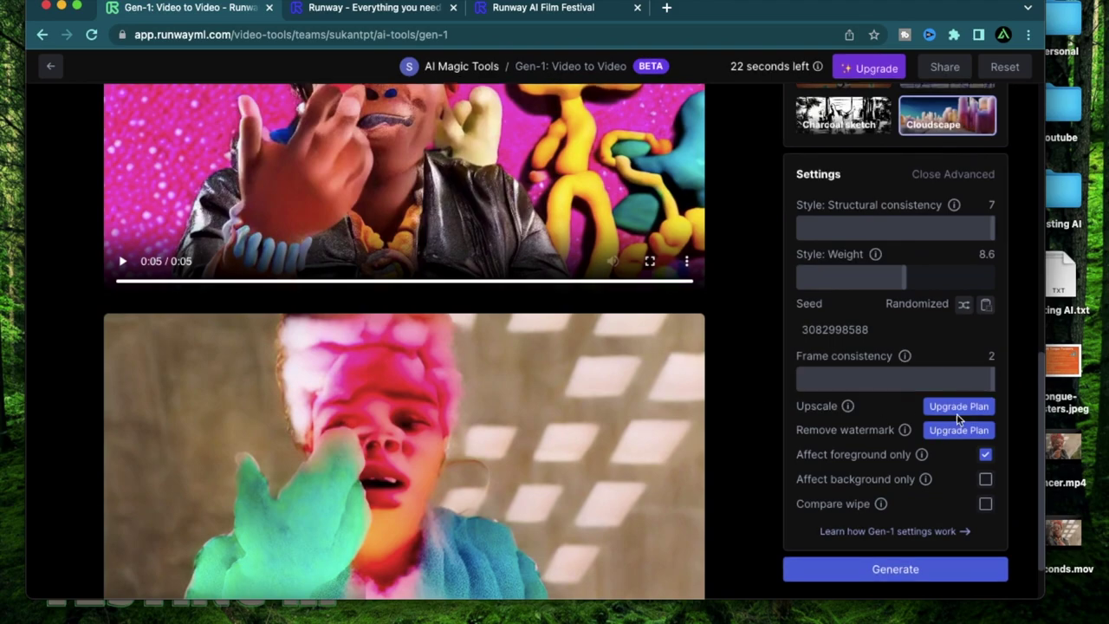
scroll(656, 395, down, 2)
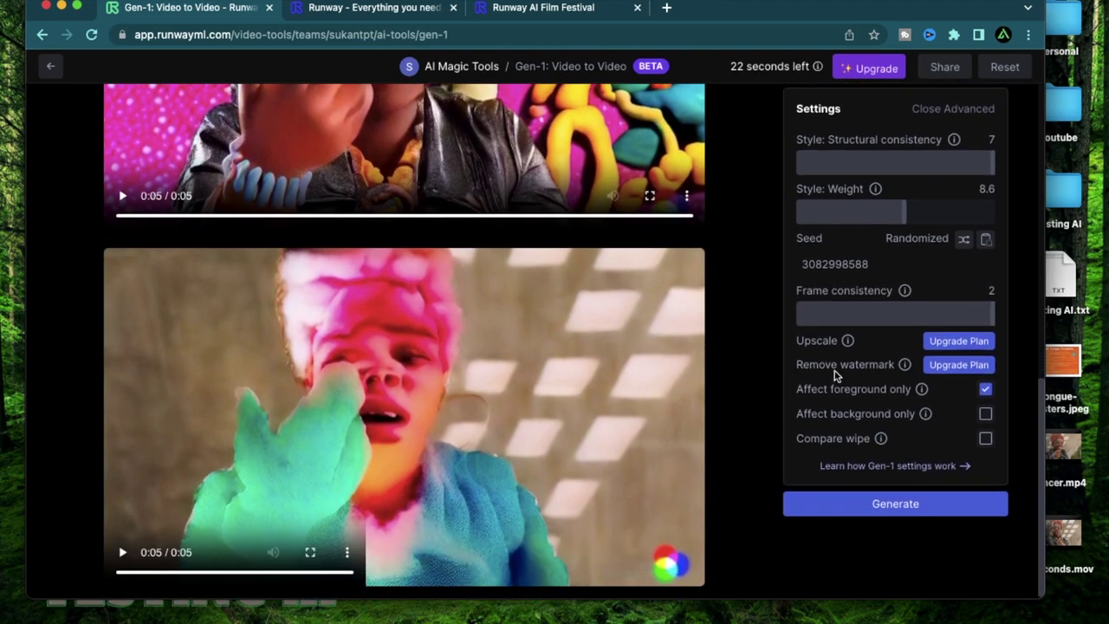
scroll(950, 367, up, 3)
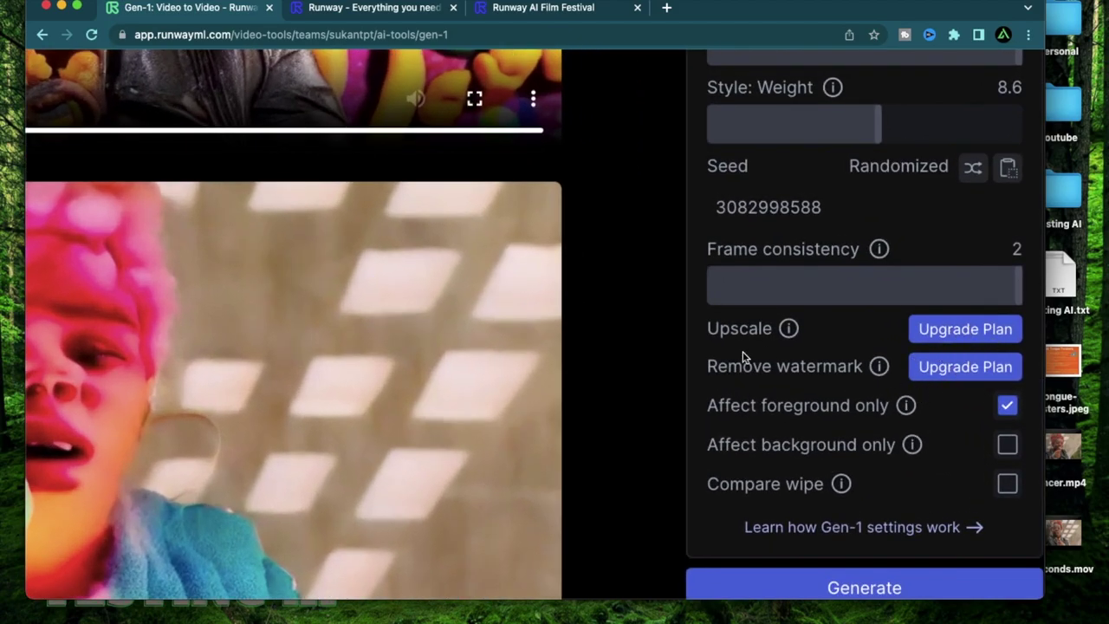
scroll(717, 367, down, 3)
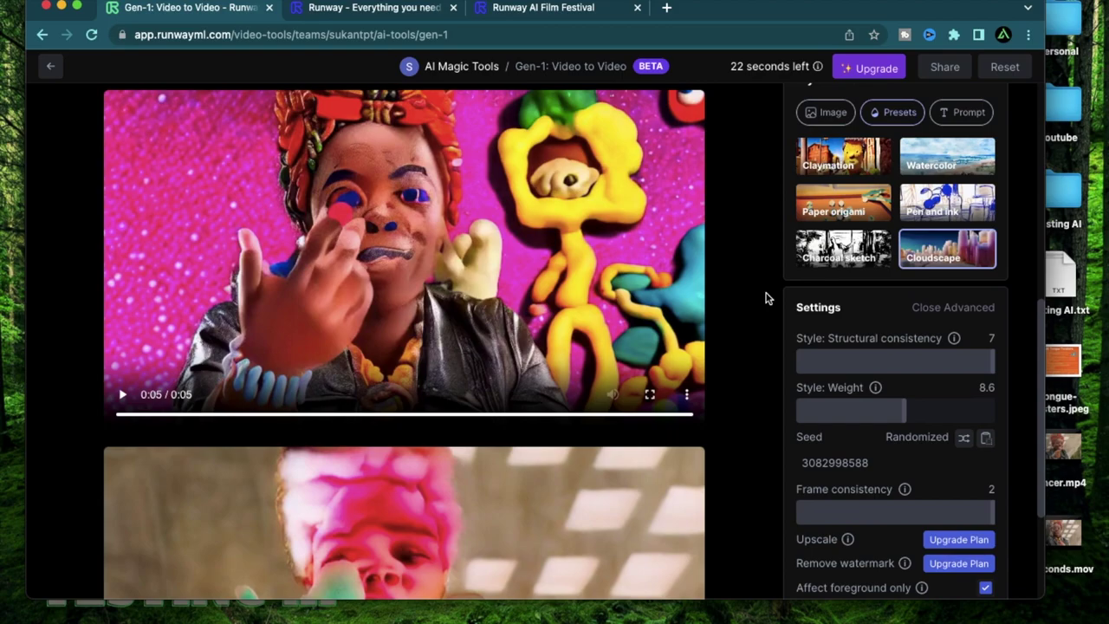
scroll(765, 298, up, 3)
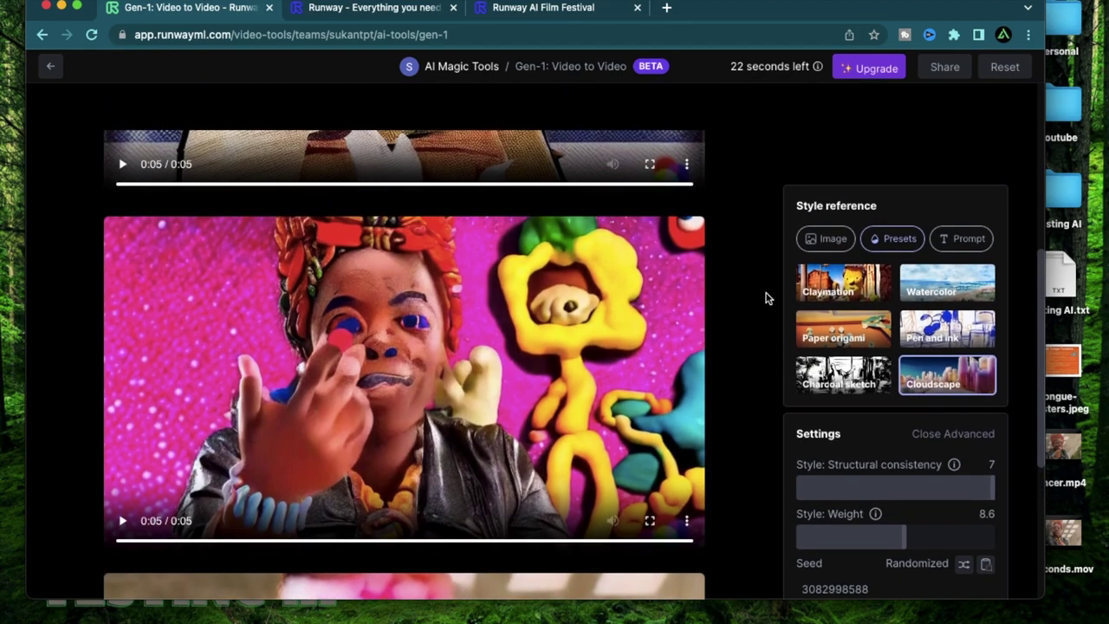
scroll(765, 298, down, 5)
scroll(765, 298, down, 2)
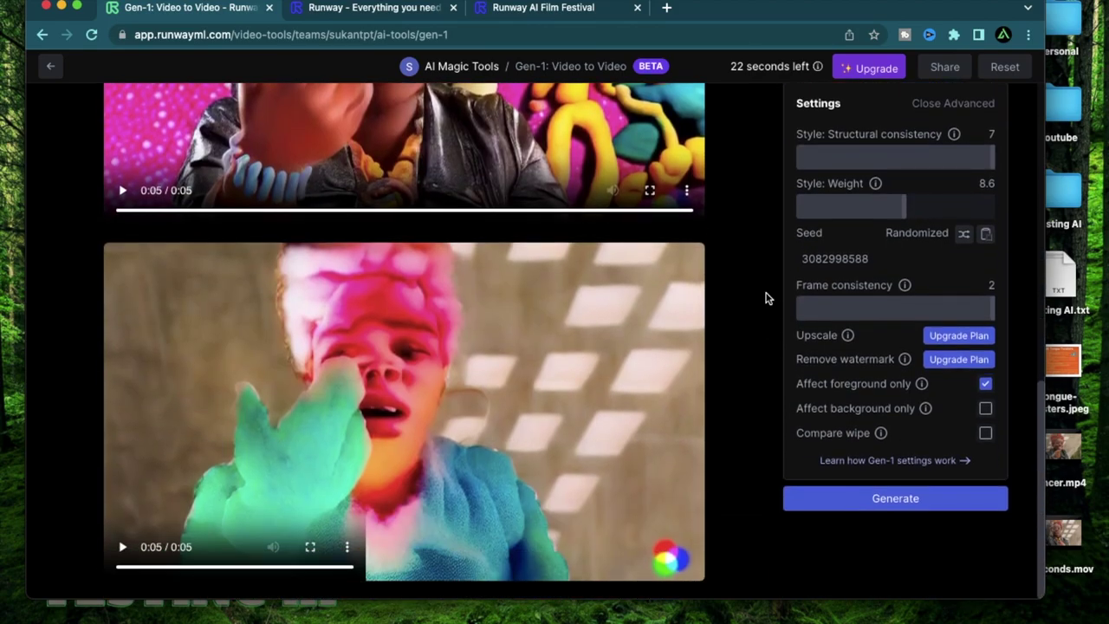
scroll(765, 298, up, 15)
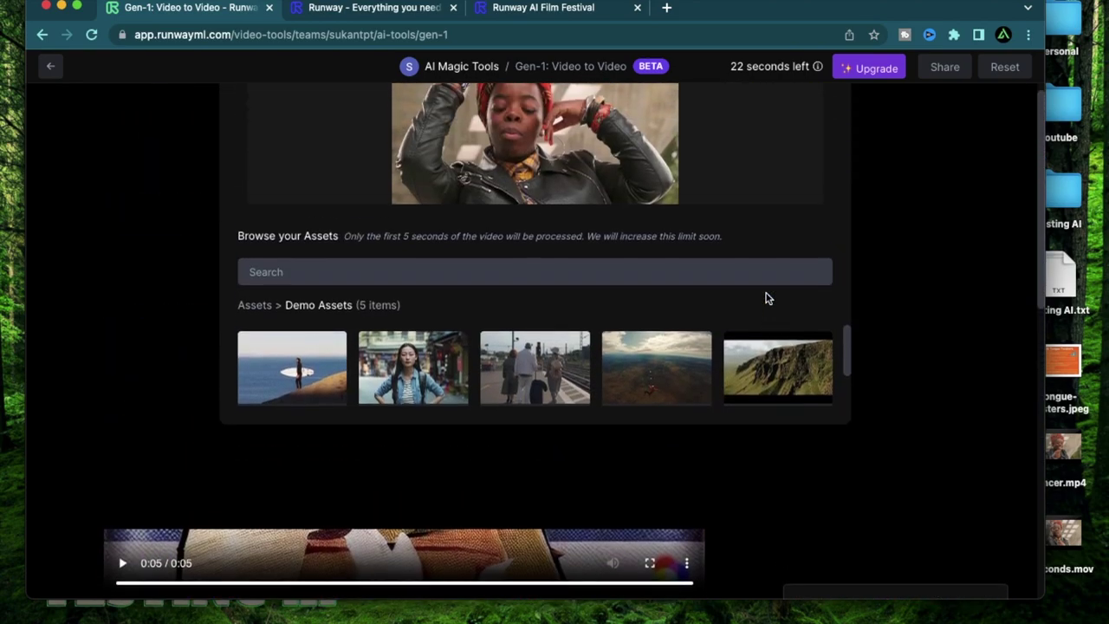
scroll(765, 298, down, 15)
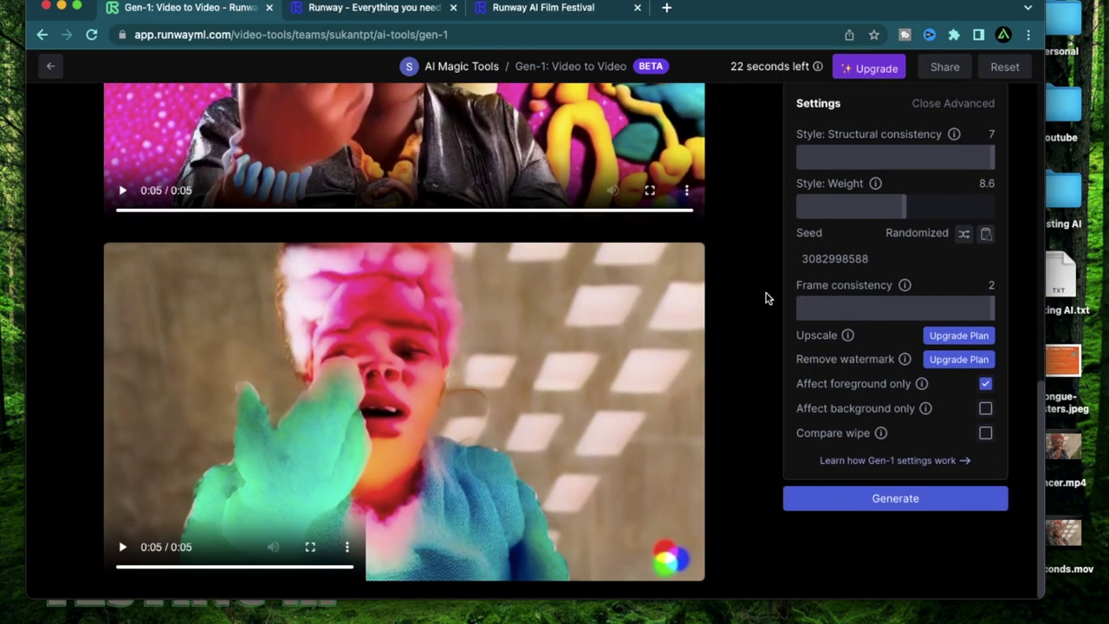